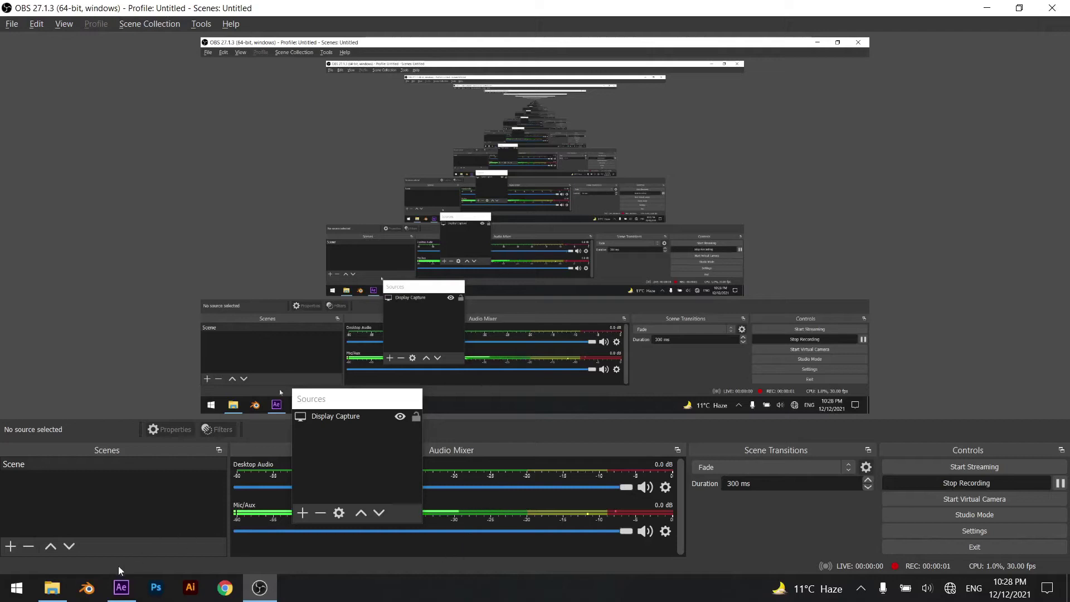
# Switch from OBS to the empty After Effects project.
pyautogui.click(118, 592)
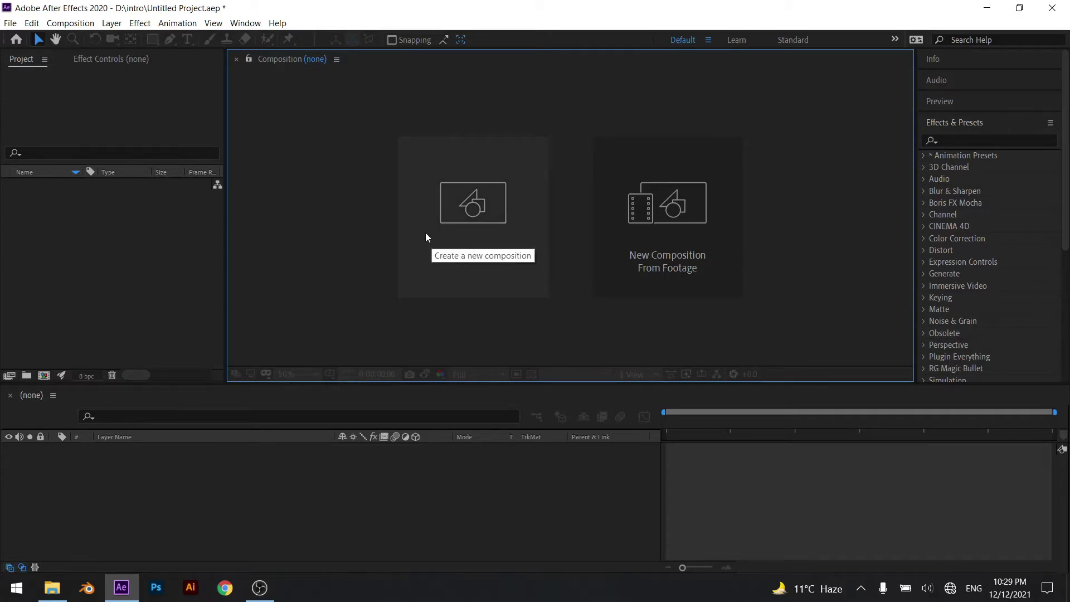
# Create composition 'title 01' at 1920×1080 with duration 0:00:10:00 and open it.
pyautogui.click(480, 220)
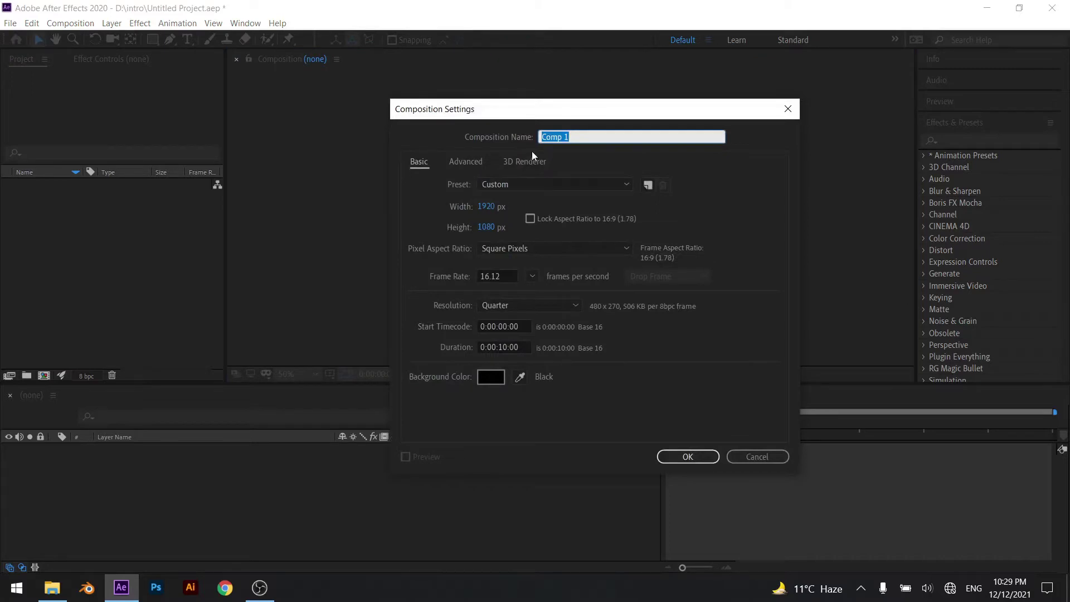
pyautogui.write('title 01')
pyautogui.click(487, 205)
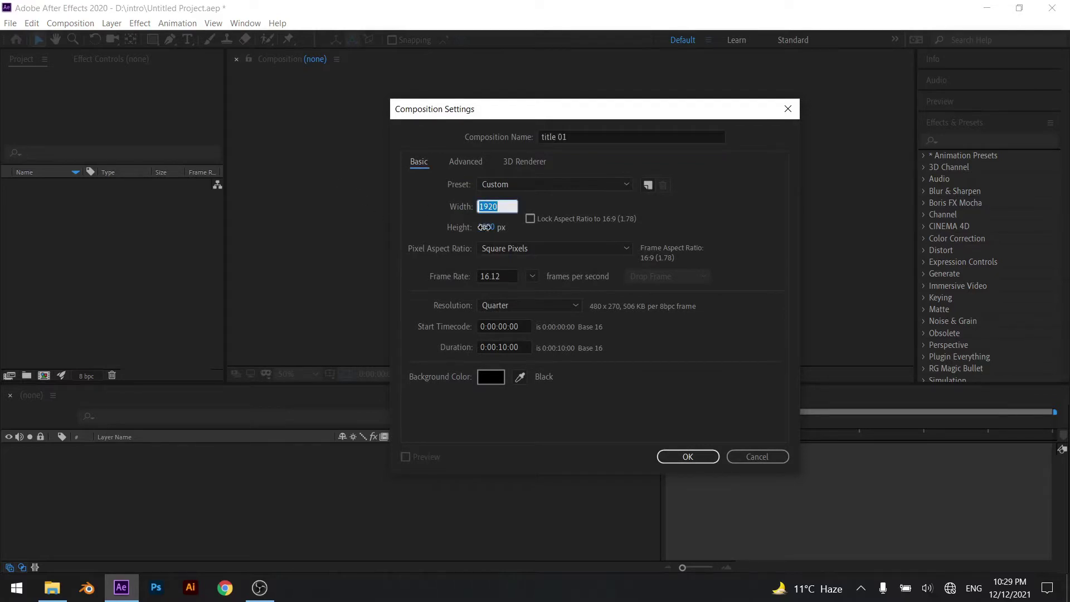
pyautogui.press('Tab')
pyautogui.press('Return')
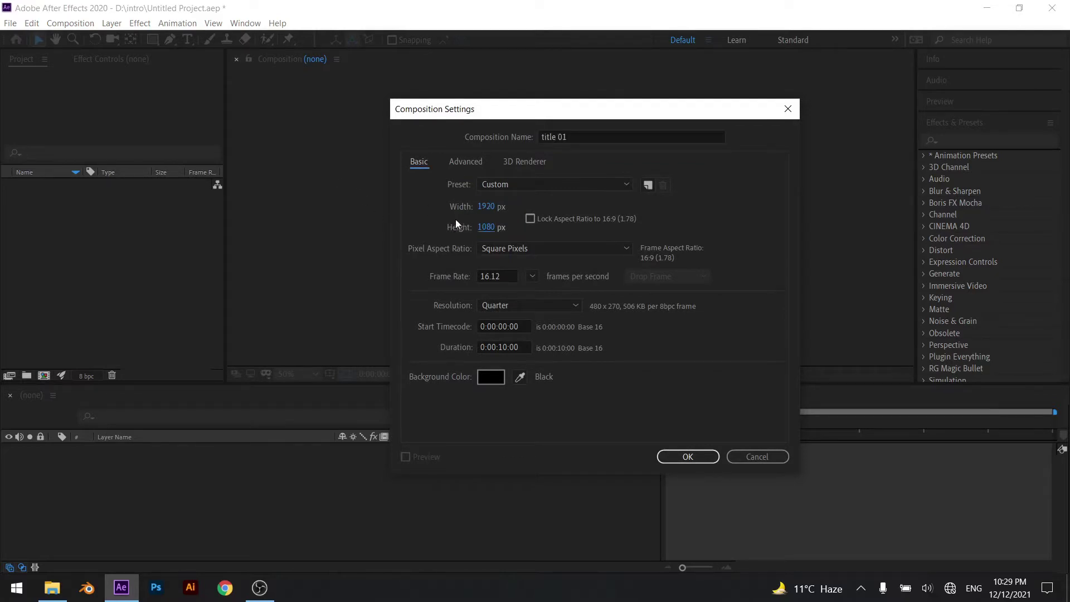
pyautogui.click(509, 347)
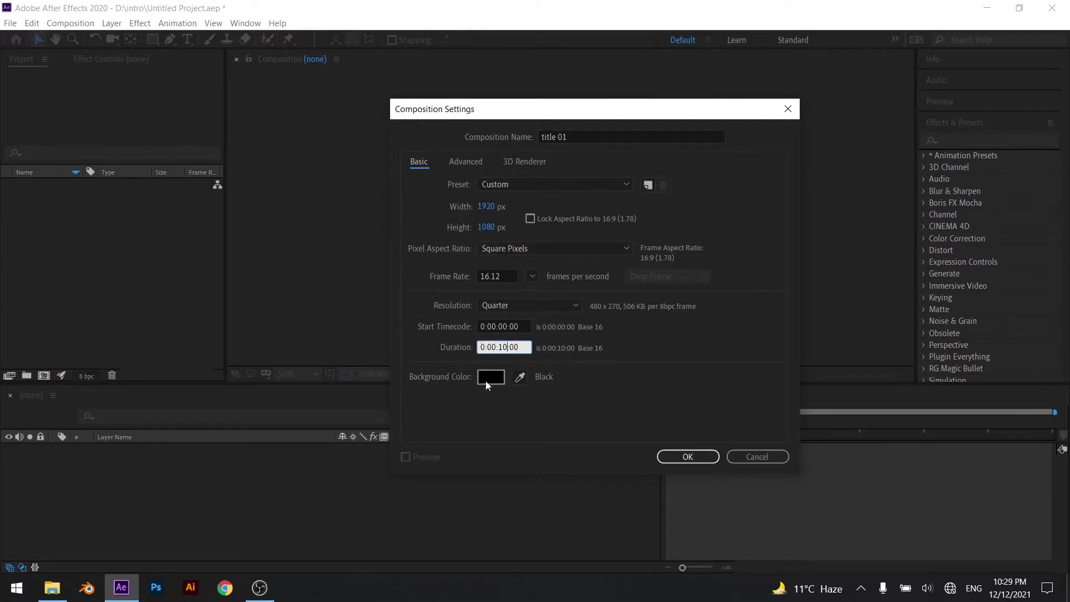
pyautogui.click(707, 462)
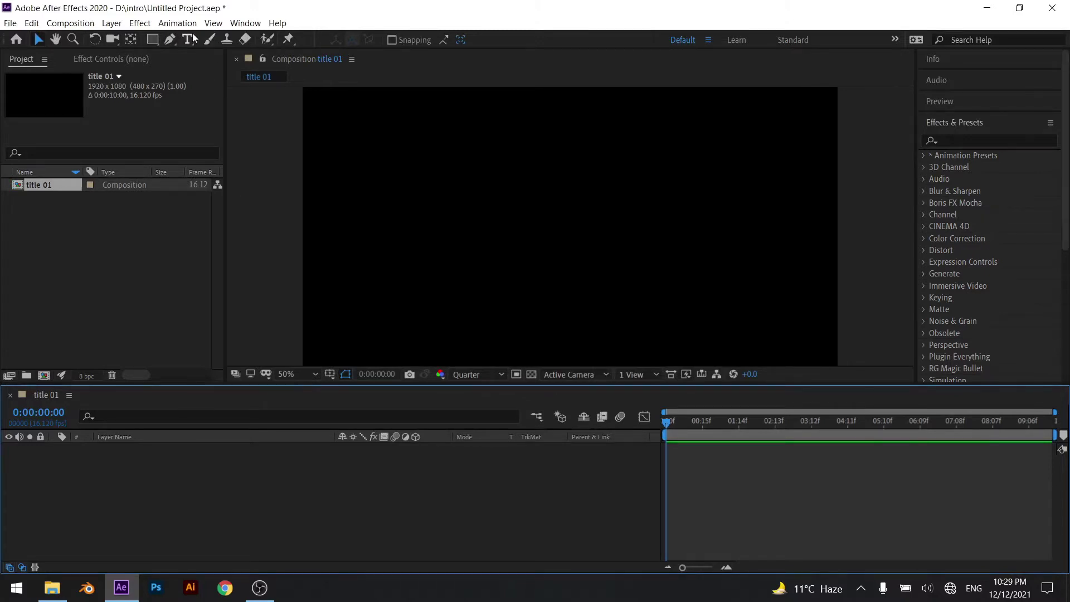
# Add a white Impact text layer reading 'MEGA' to the title 01 composition.
pyautogui.hotkey('ctrl', 't')
pyautogui.click(539, 225)
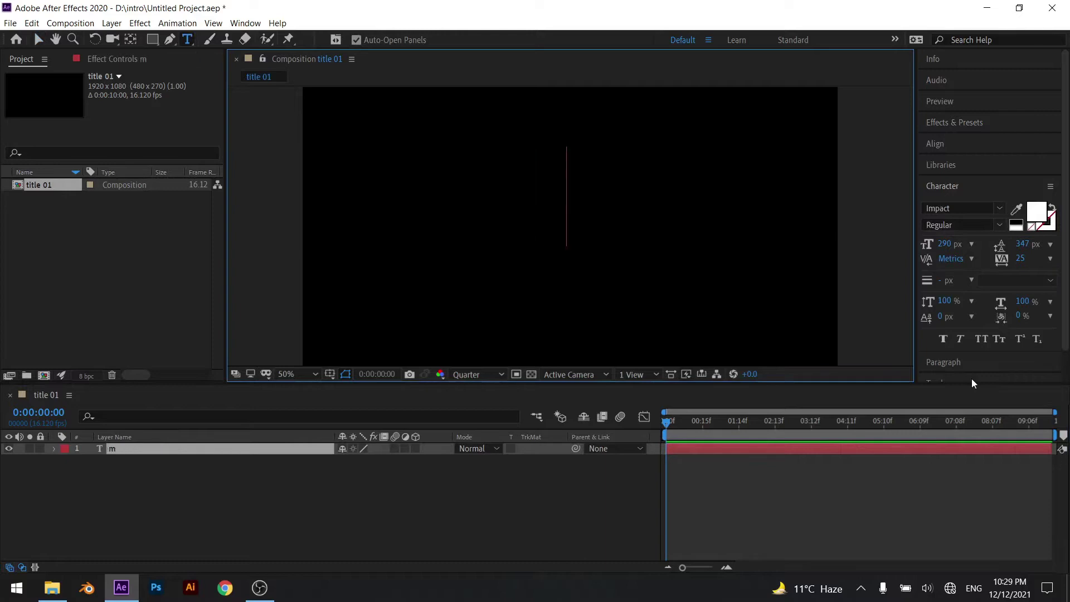
pyautogui.write('mega')
pyautogui.hotkey('ctrl', 'a')
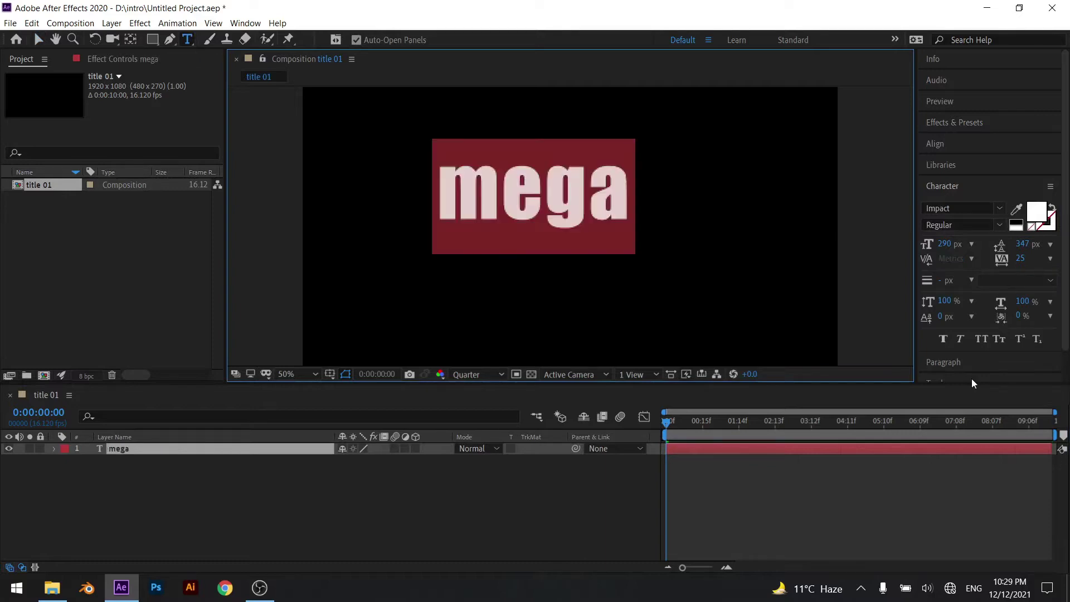
pyautogui.write('MEGA')
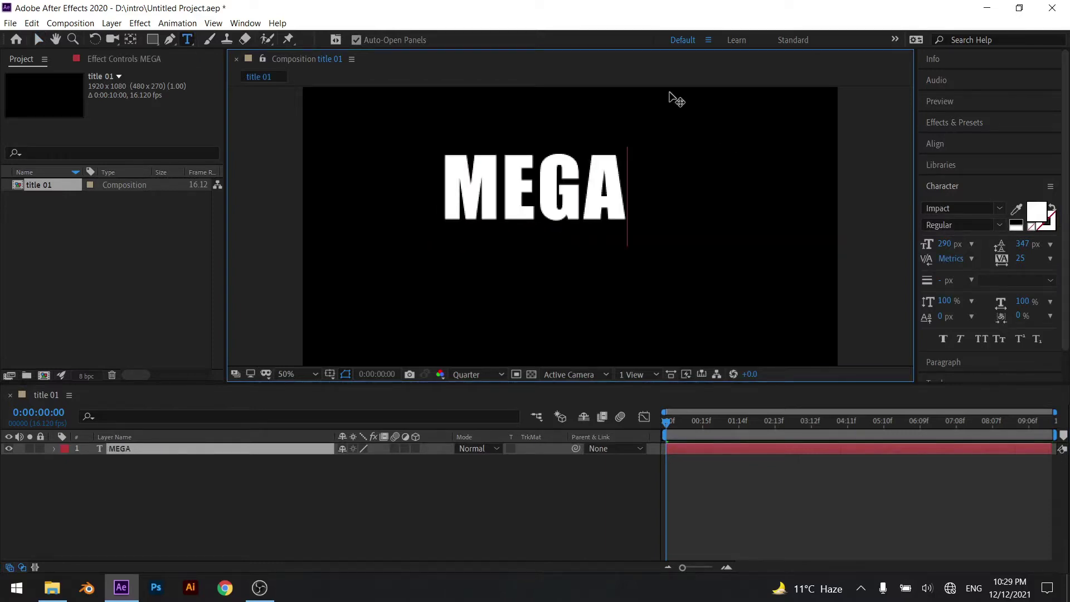
pyautogui.click(39, 41)
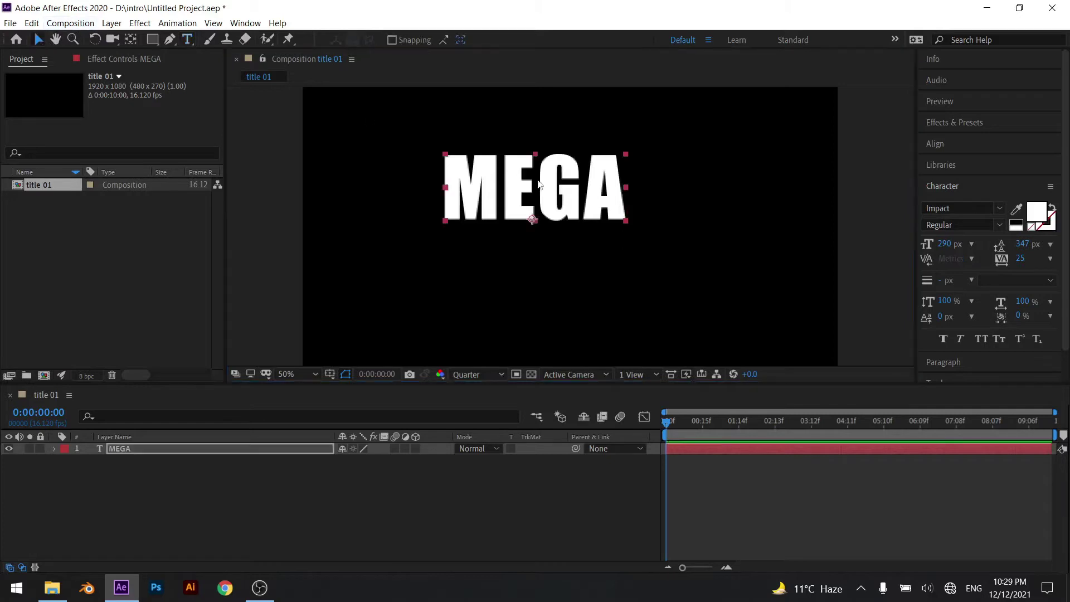
# Centre the MEGA layer horizontally and vertically with the Align panel.
pyautogui.click(947, 140)
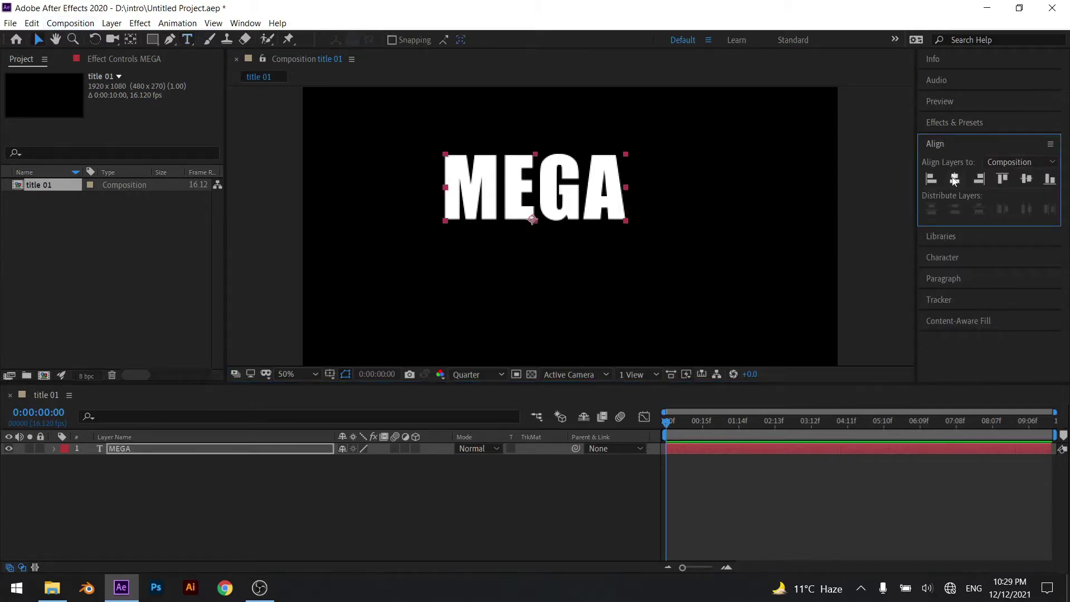
pyautogui.click(955, 178)
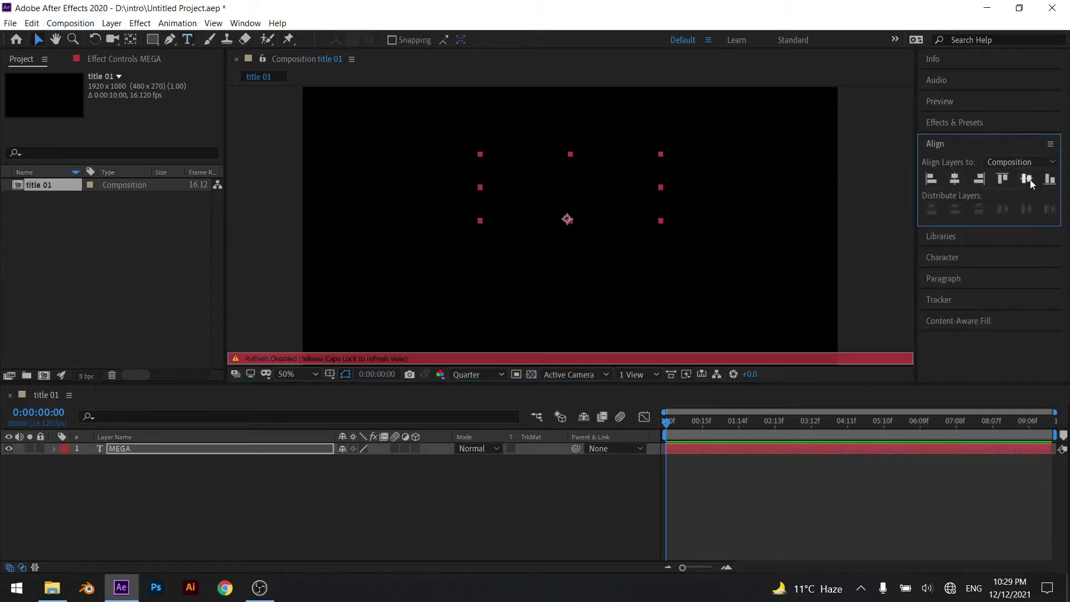
pyautogui.press('capslock')
pyautogui.click(1031, 180)
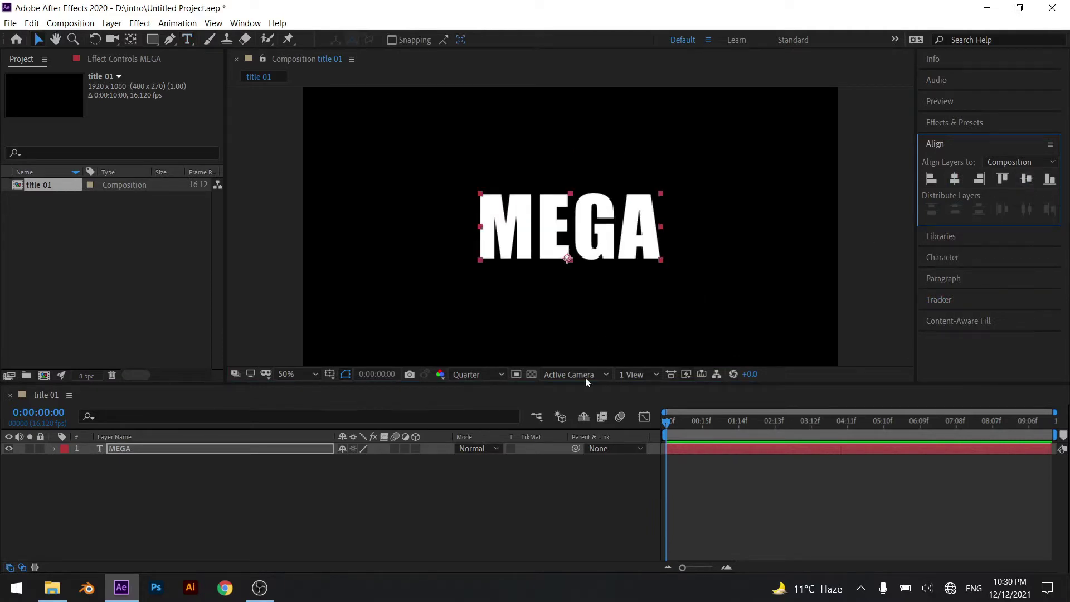
pyautogui.click(296, 475)
pyautogui.click(303, 446)
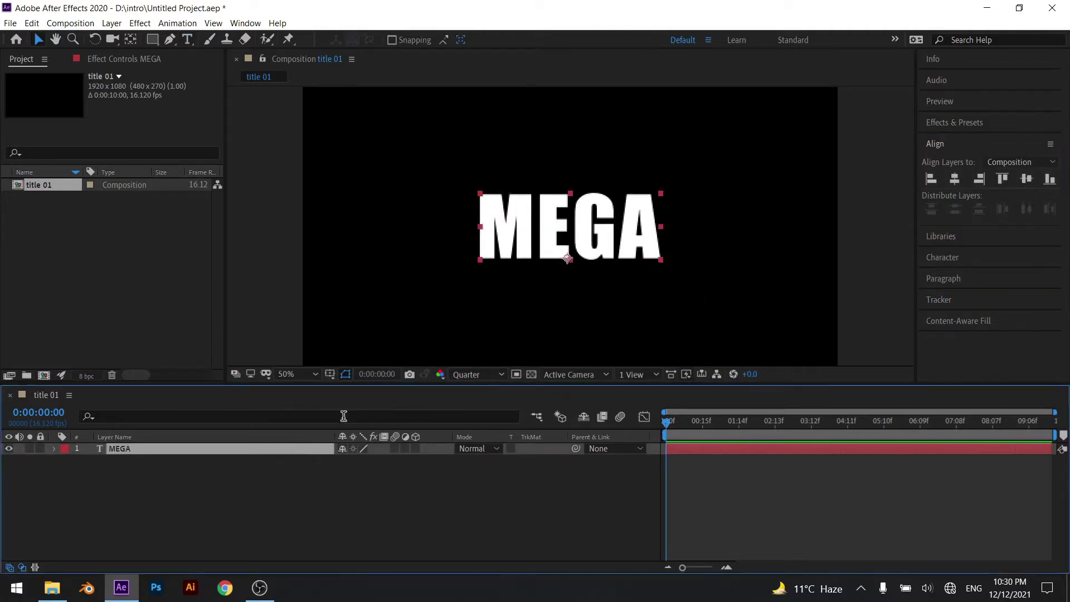
# Scale MEGA to 185% and re-centre it horizontally and vertically.
pyautogui.press('s')
pyautogui.moveTo(380, 460); pyautogui.dragTo(440, 459)
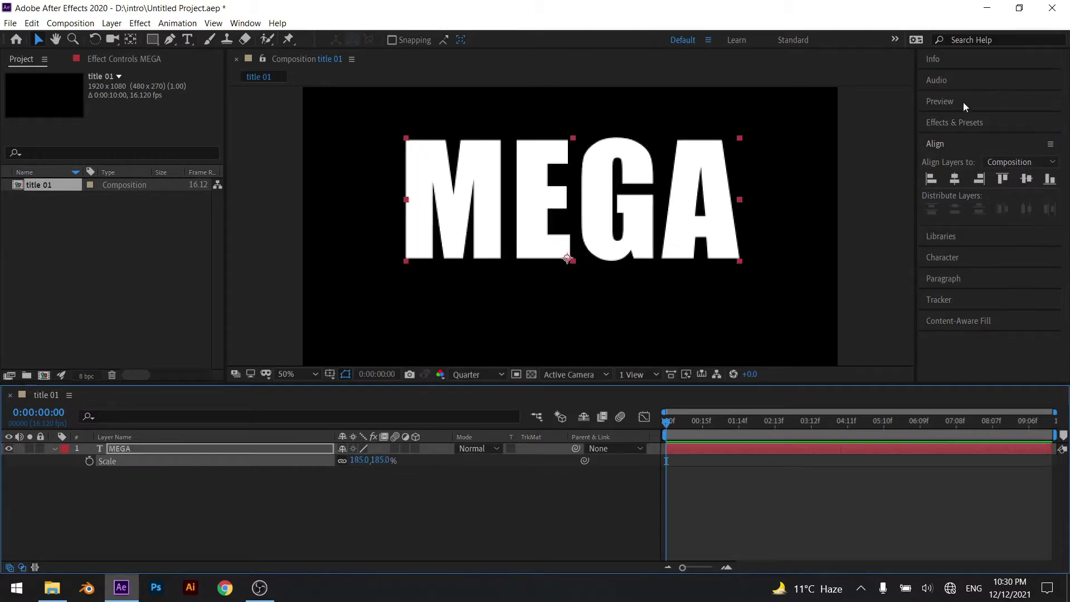
pyautogui.click(955, 178)
pyautogui.click(1026, 178)
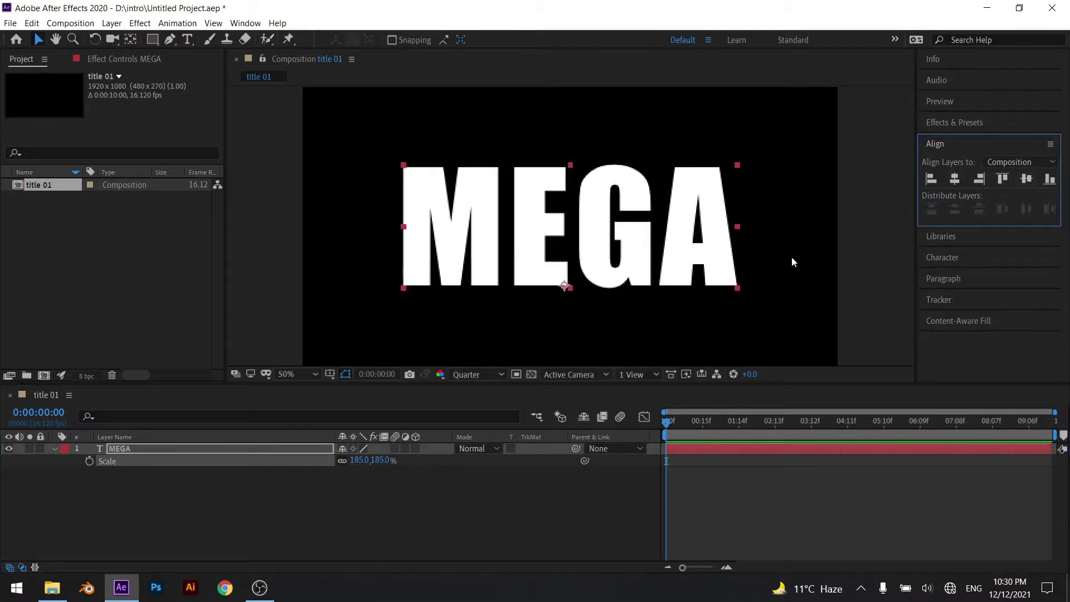
pyautogui.click(531, 524)
# Enter and exit editing of the MEGA text, then save the project.
pyautogui.click(240, 448)
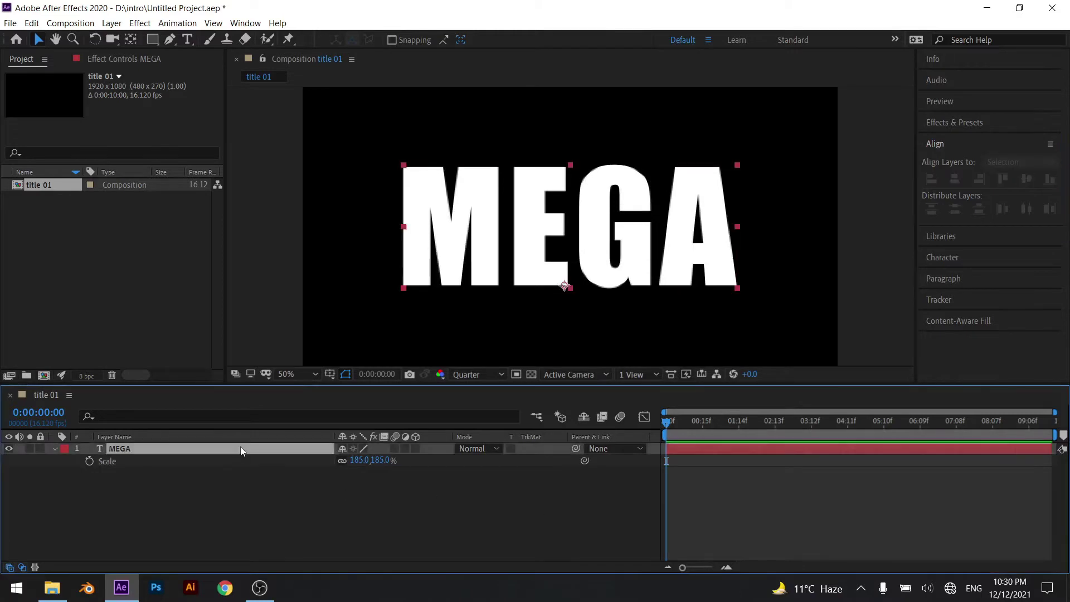
pyautogui.click(267, 512)
pyautogui.doubleClick(578, 219)
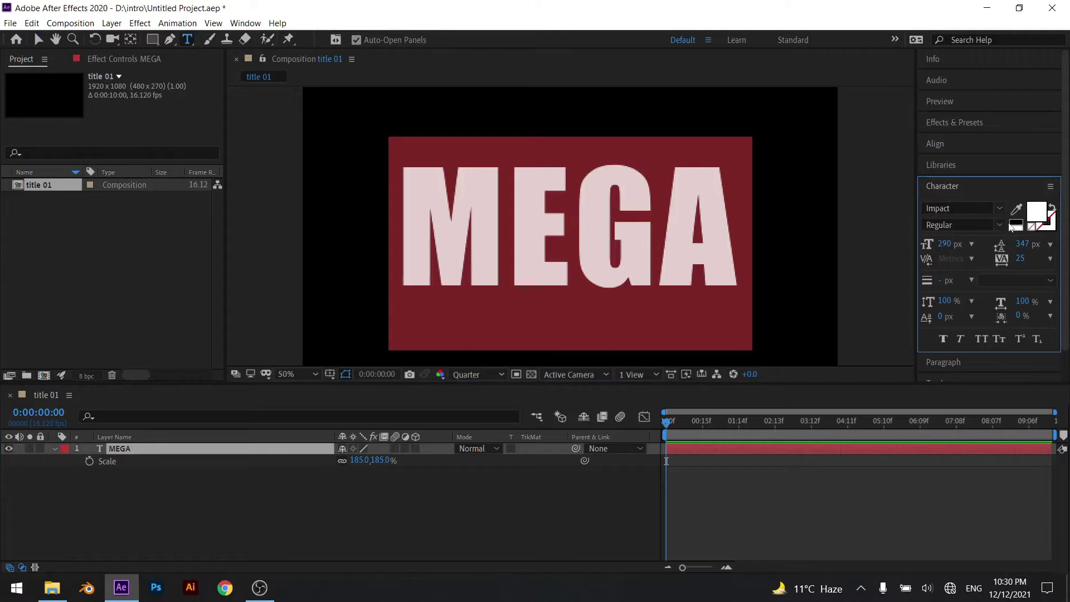
pyautogui.click(539, 511)
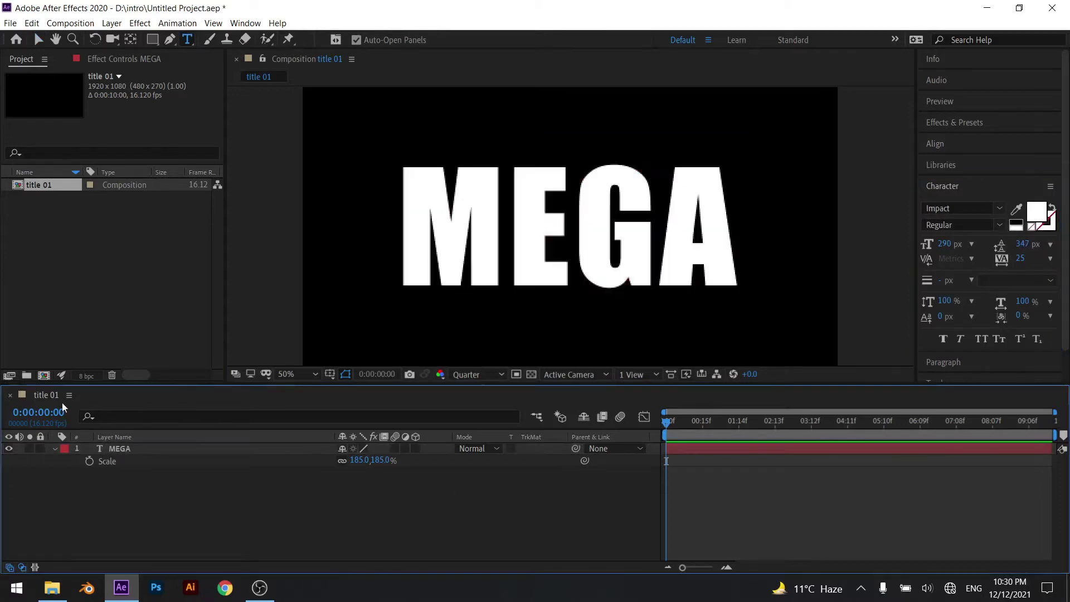
pyautogui.click(115, 269)
pyautogui.hotkey('ctrl', 's')
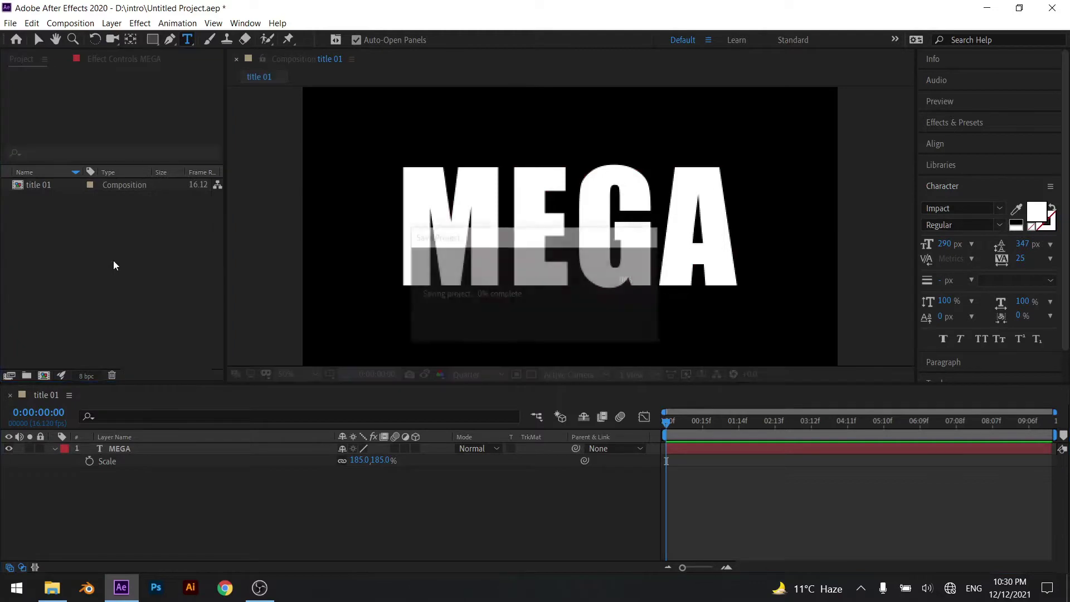
# Add a second 1920×1080 composition named 'texture' from the Project panel.
pyautogui.rightClick(143, 223)
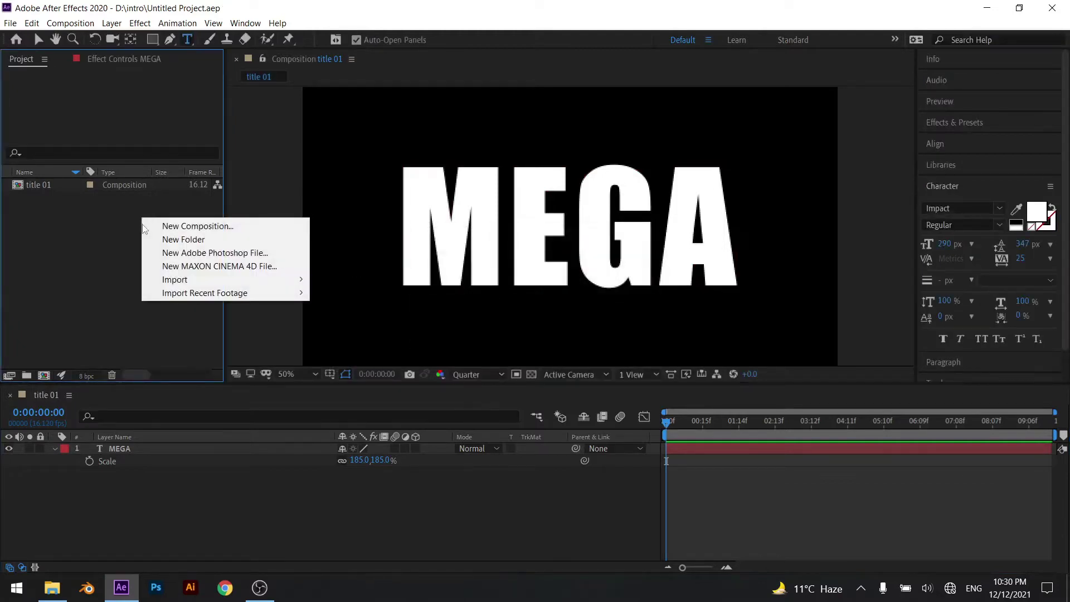
pyautogui.click(190, 226)
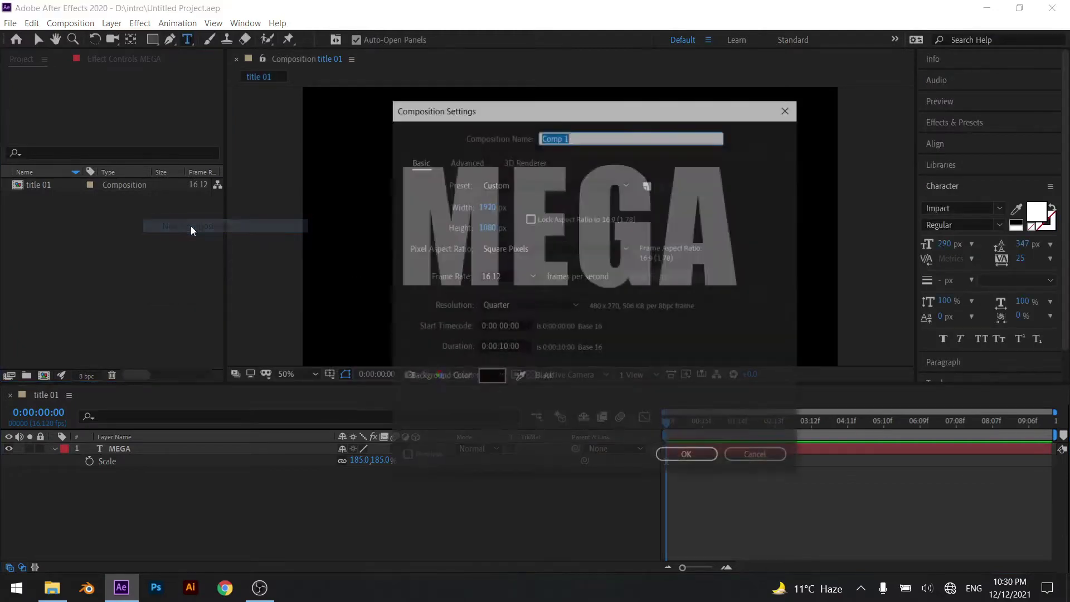
pyautogui.write('texture')
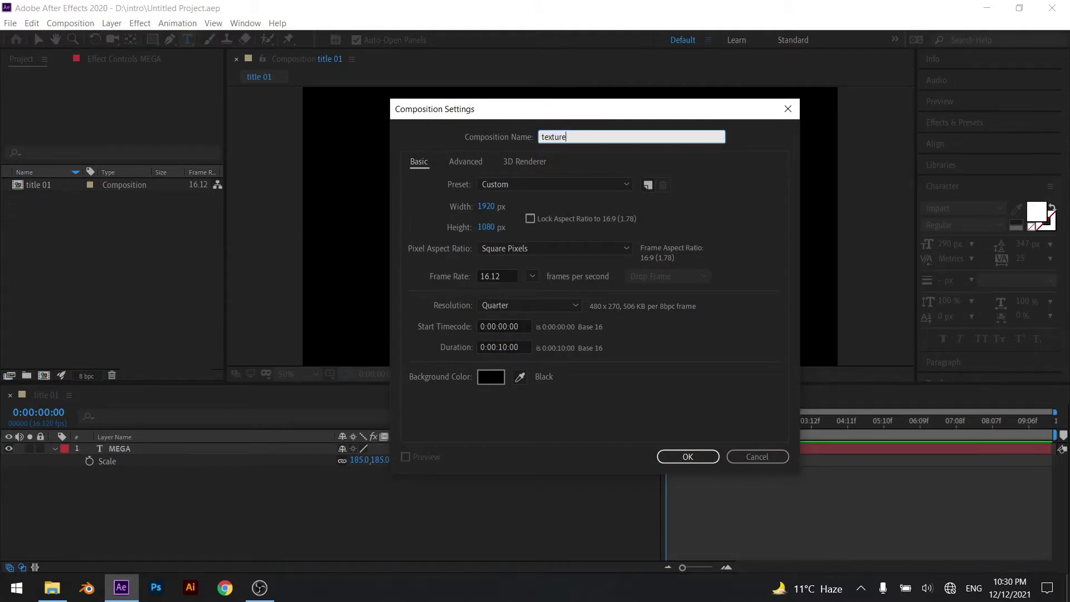
pyautogui.press('Return')
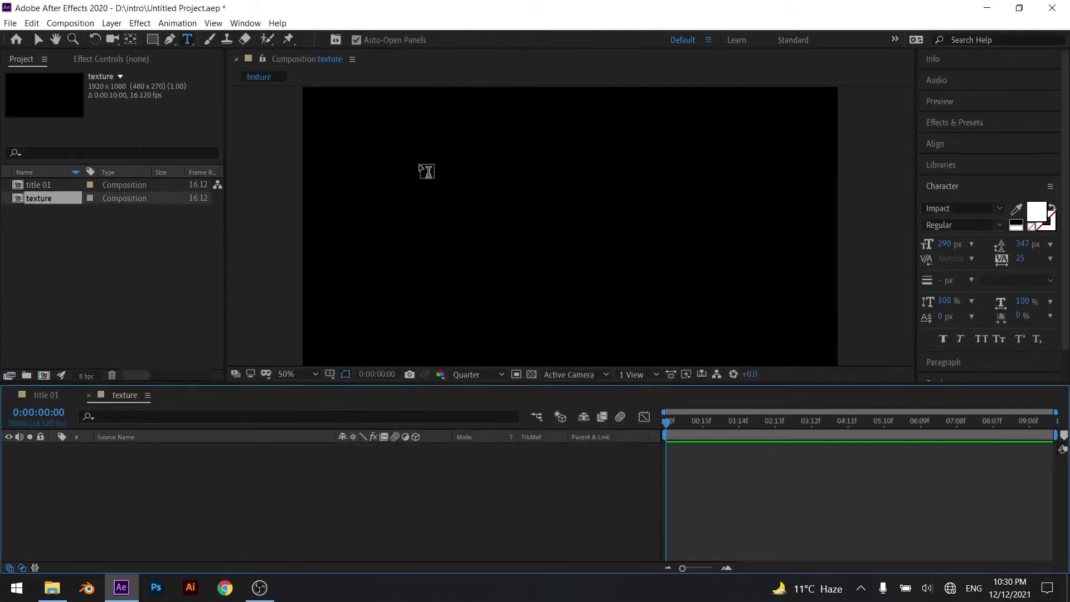
pyautogui.click(120, 296)
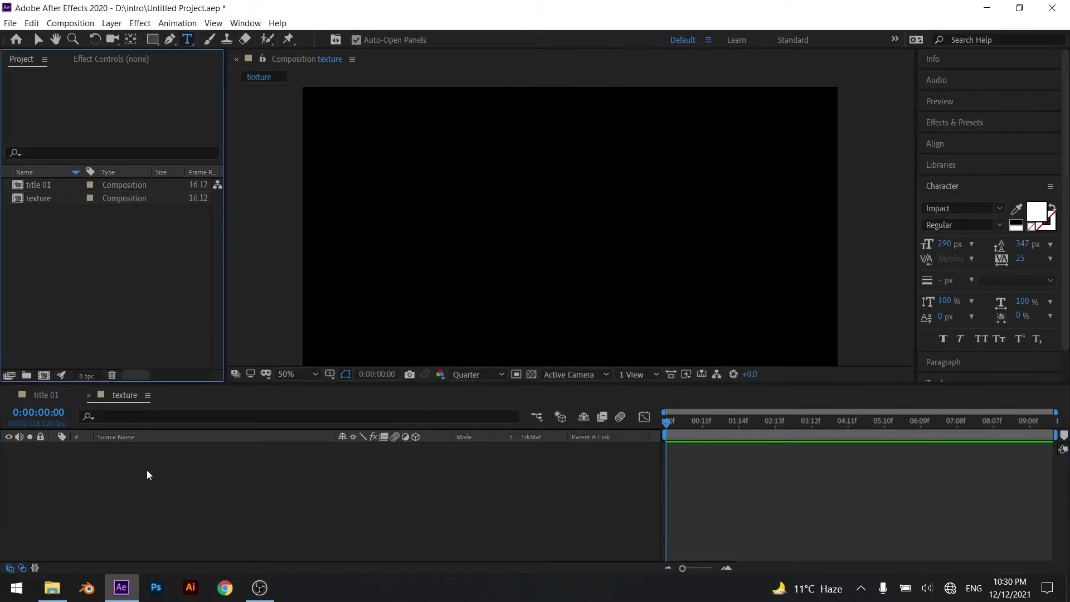
# Drag the concrete wallpaper JPG from D:\intro into the texture composition timeline.
pyautogui.click(201, 477)
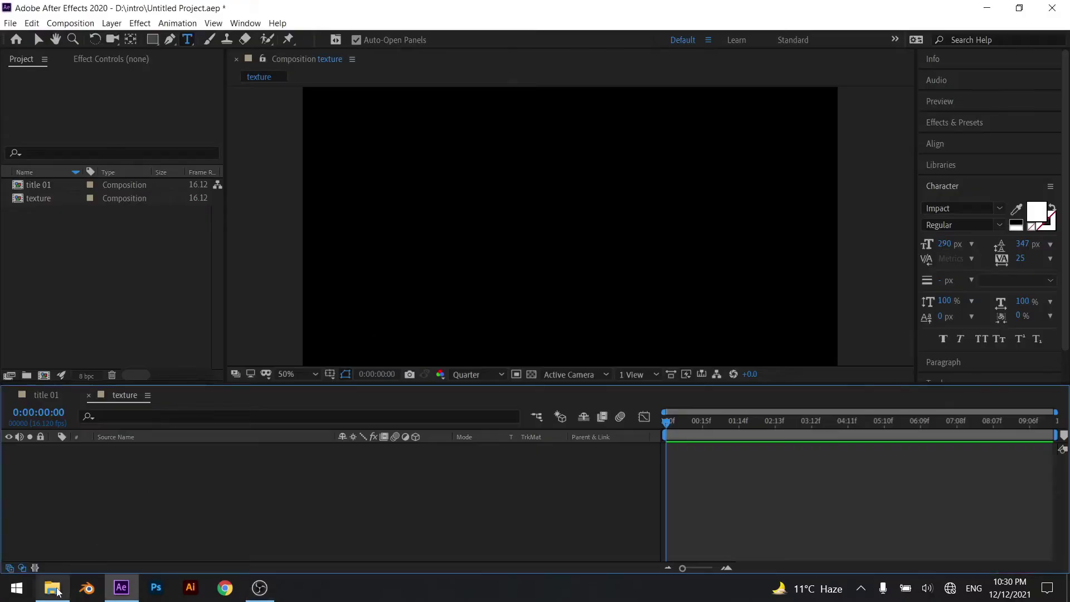
pyautogui.click(52, 588)
pyautogui.moveTo(474, 217); pyautogui.dragTo(524, 287)
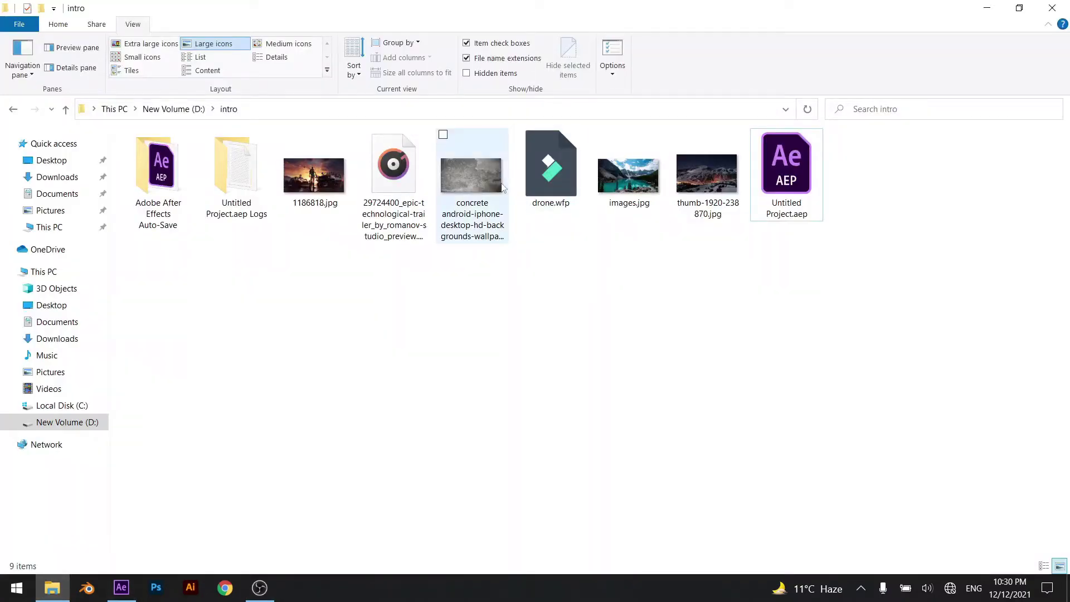
pyautogui.hotkey('alt', 'Tab')
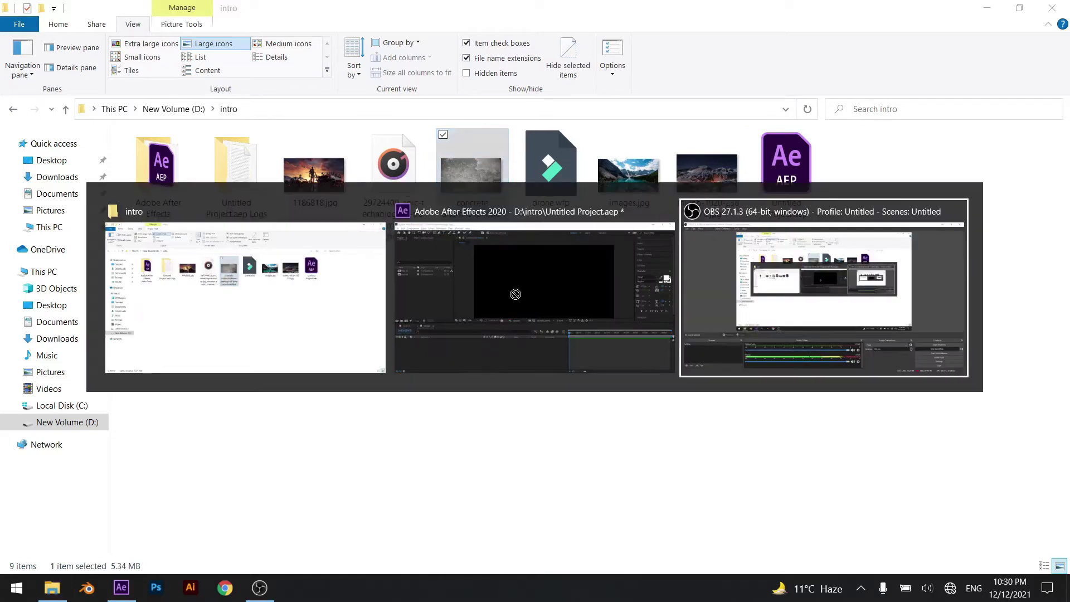
pyautogui.moveTo(524, 288)
pyautogui.mouseDown()
pyautogui.moveTo(213, 302)
pyautogui.moveTo(69, 215)
pyautogui.moveTo(185, 499)
pyautogui.mouseUp()
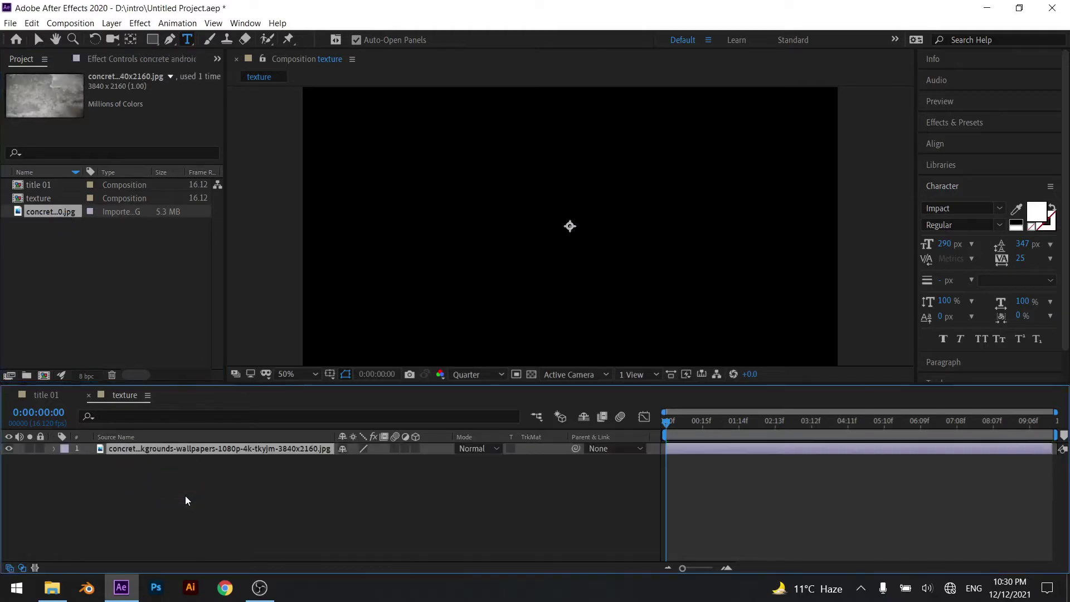
# Set the concrete layer's scale to 52%, checking the frame at 25% and 50% zoom.
pyautogui.press('s')
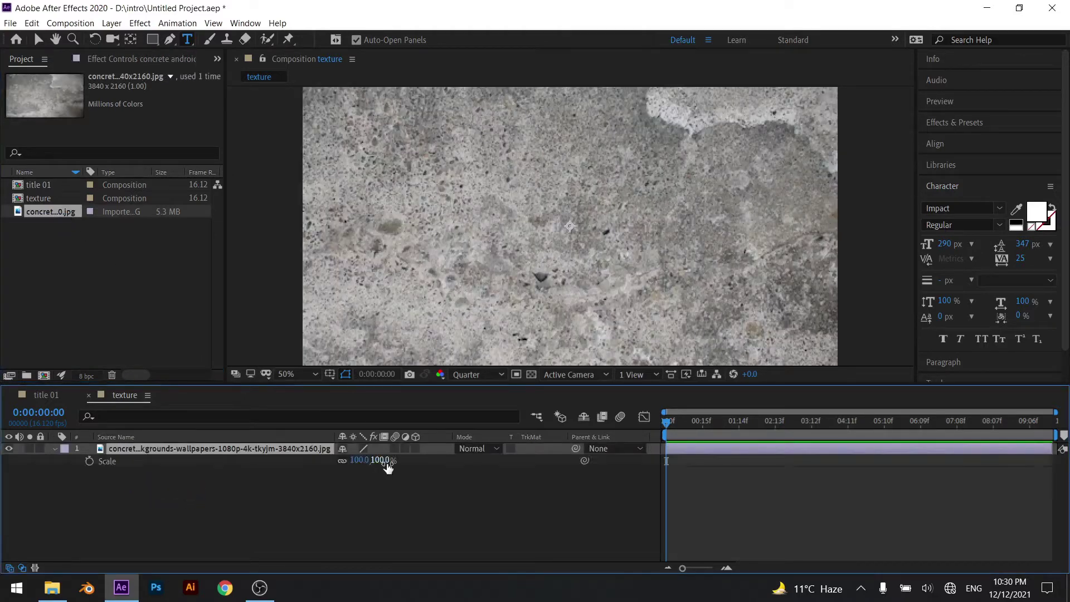
pyautogui.moveTo(356, 460)
pyautogui.mouseDown()
pyautogui.moveTo(364, 484)
pyautogui.moveTo(379, 480)
pyautogui.moveTo(371, 493)
pyautogui.mouseUp()
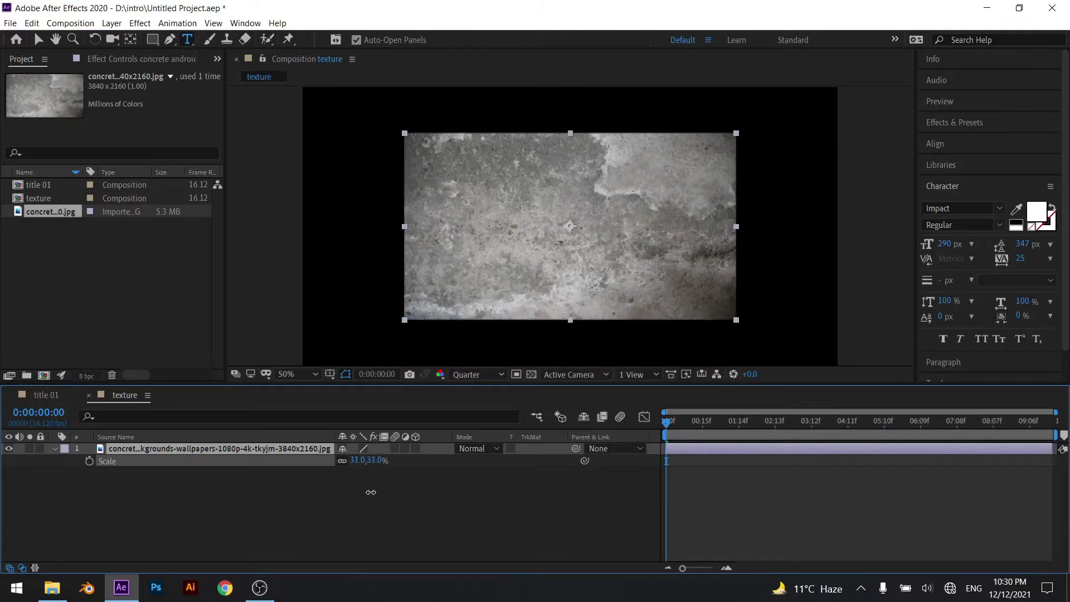
pyautogui.moveTo(373, 468); pyautogui.dragTo(388, 461)
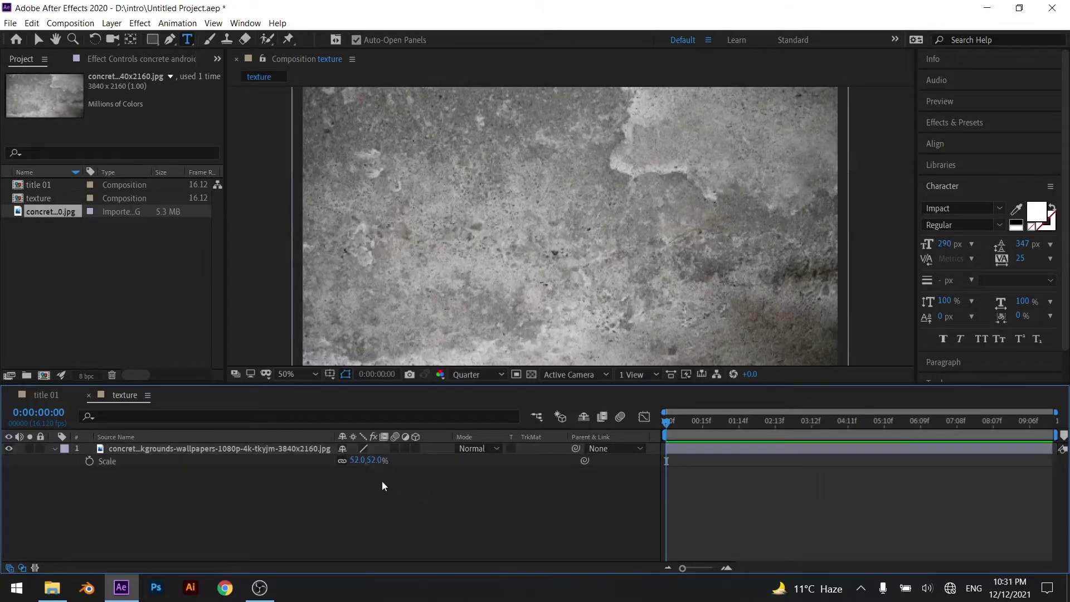
pyautogui.click(303, 450)
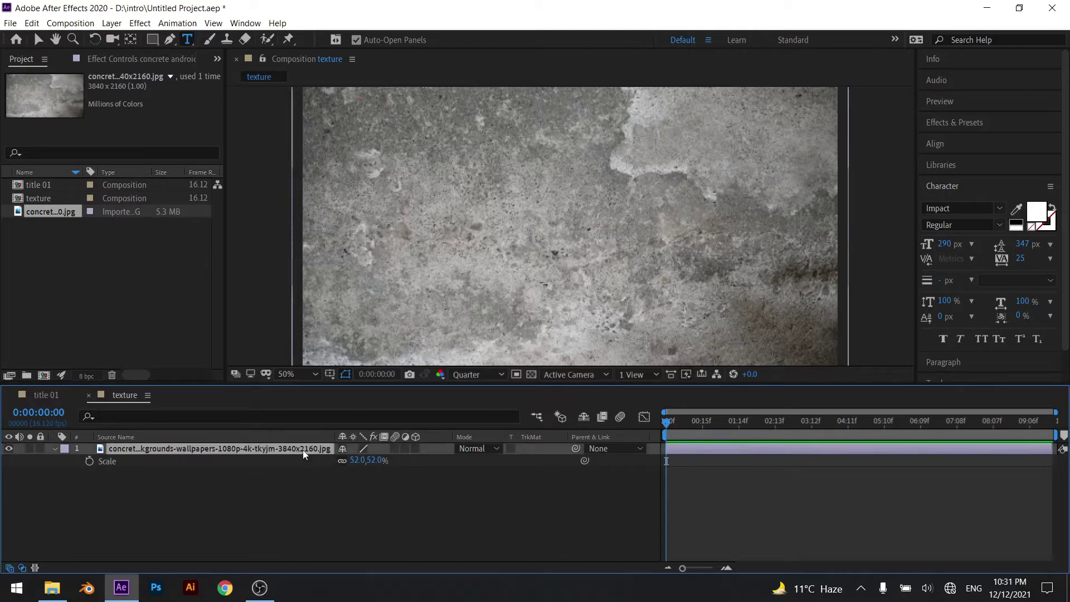
pyautogui.click(329, 497)
pyautogui.press(',')
pyautogui.press(',')
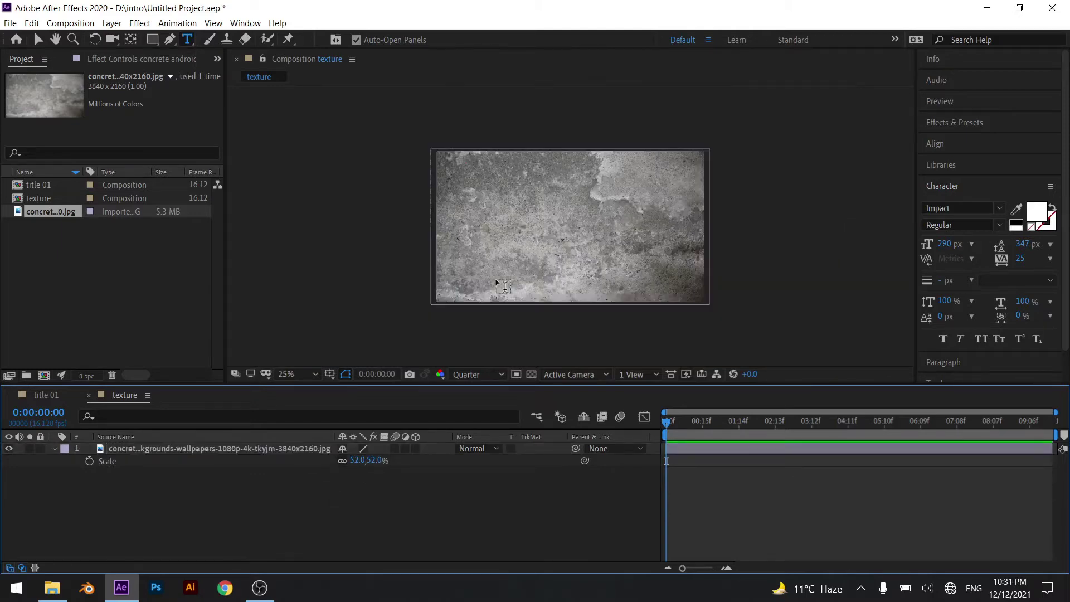
pyautogui.click(269, 452)
pyautogui.press('.')
pyautogui.press('.')
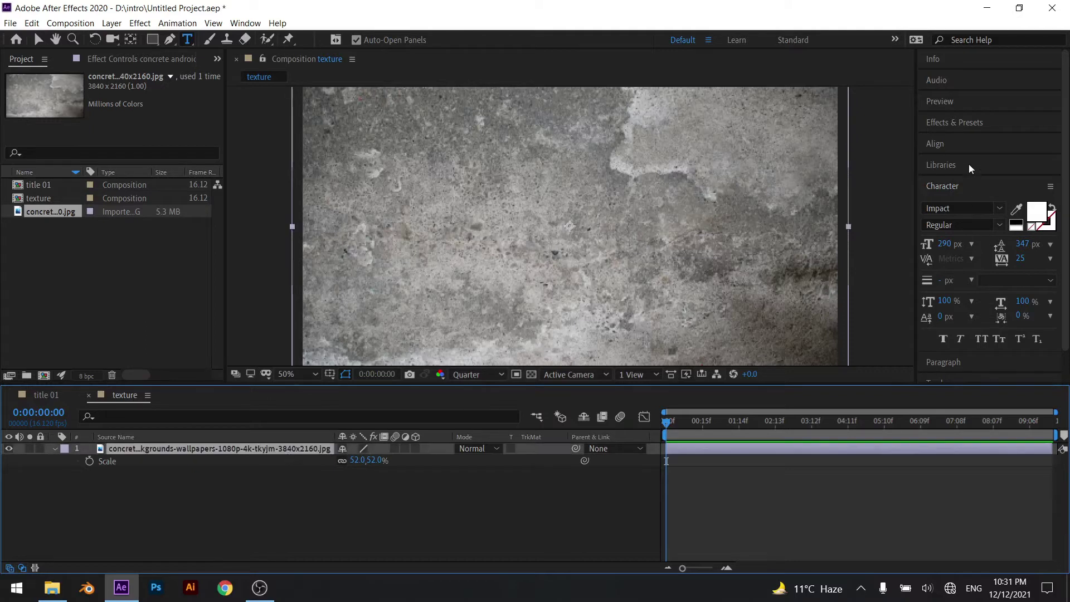
# Apply the Tint effect from Effects & Presets to the concrete layer.
pyautogui.click(970, 124)
pyautogui.click(955, 142)
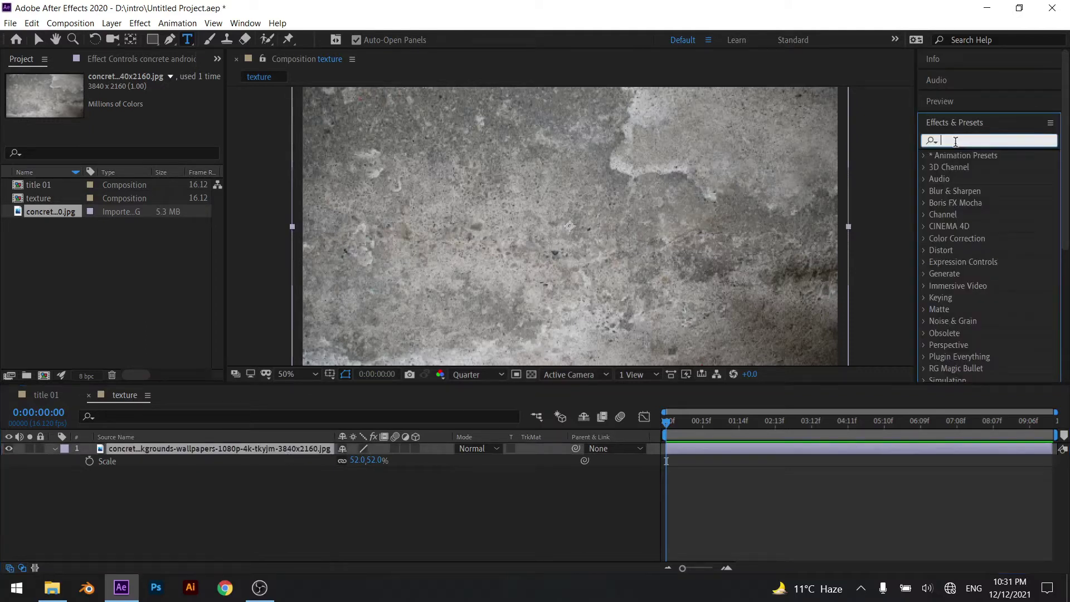
pyautogui.write('tint')
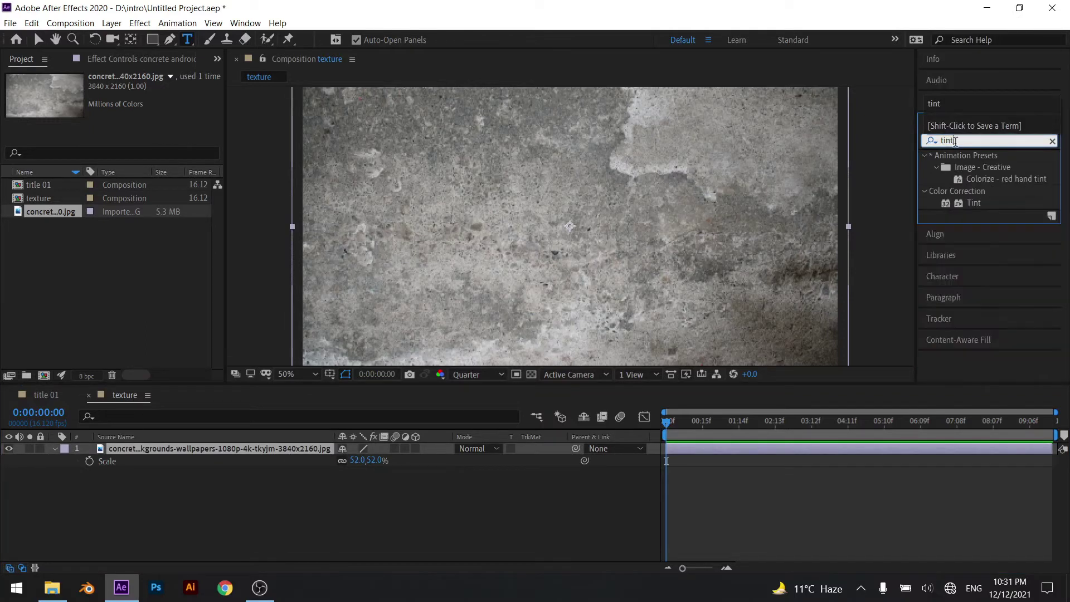
pyautogui.moveTo(972, 204); pyautogui.dragTo(292, 447)
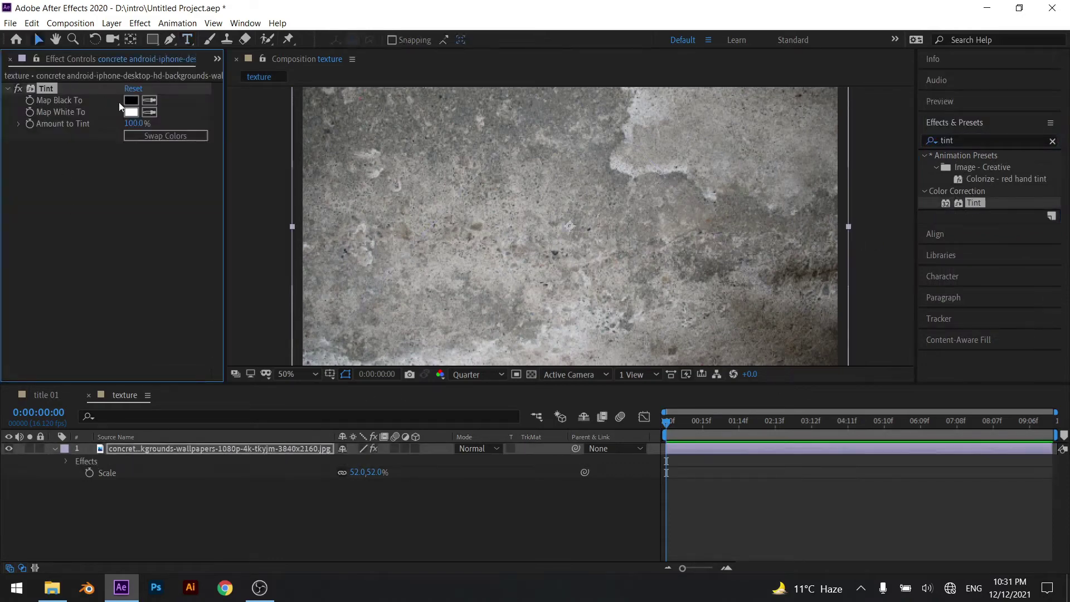
# Set Tint's Map White To colour to amber orange FF7400.
pyautogui.click(131, 113)
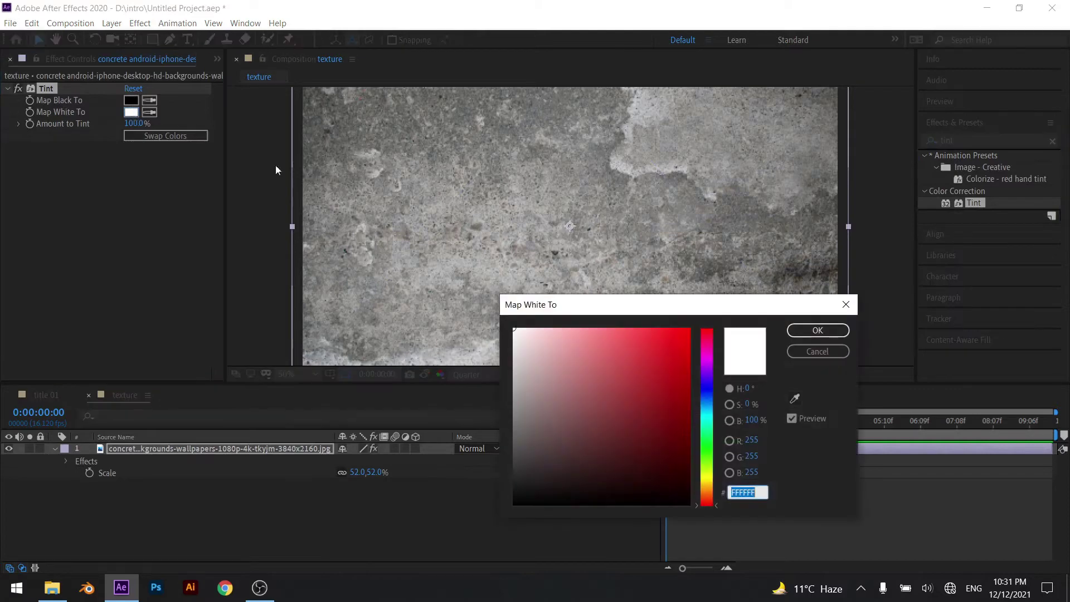
pyautogui.click(707, 492)
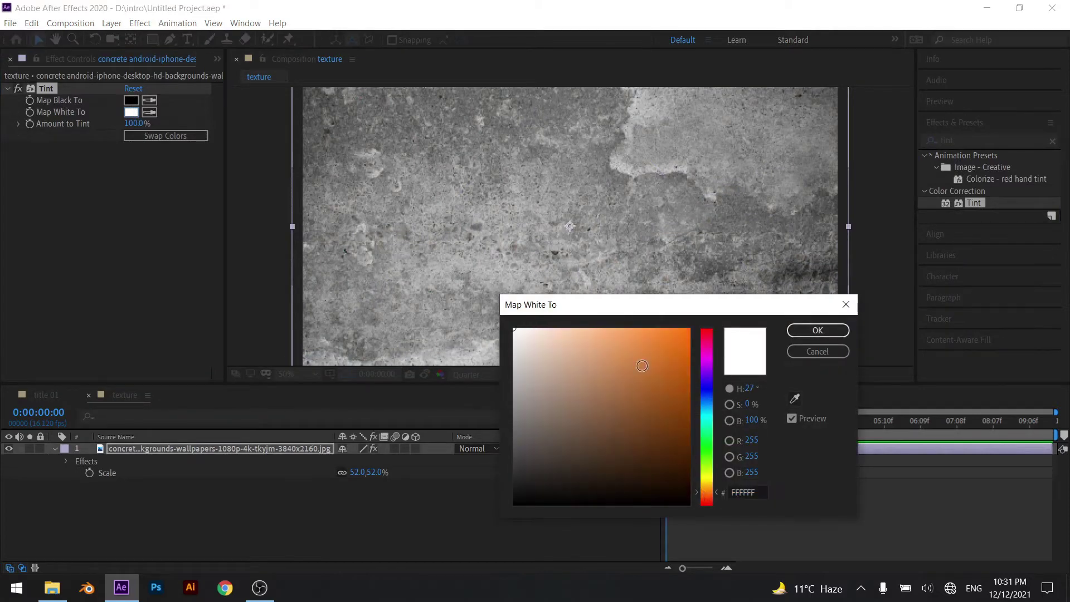
pyautogui.click(690, 329)
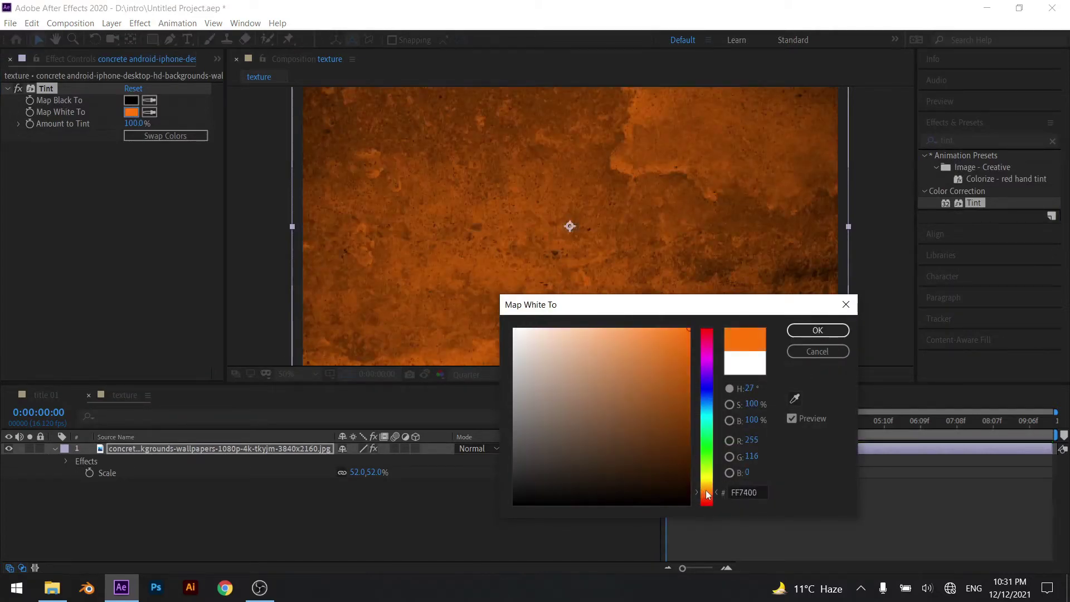
pyautogui.moveTo(706, 490); pyautogui.dragTo(708, 488)
pyautogui.click(831, 333)
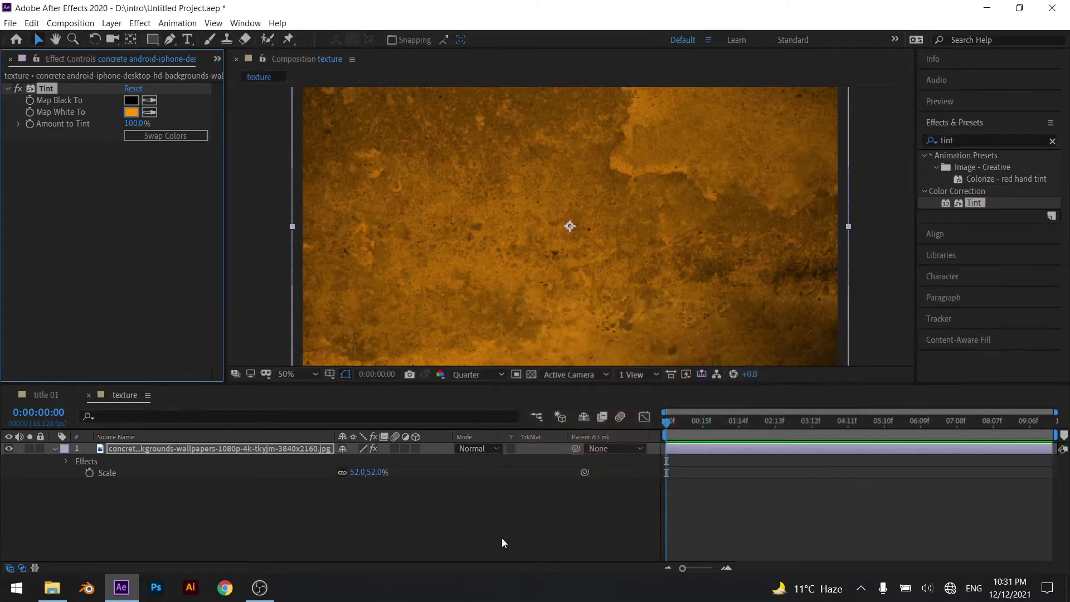
pyautogui.click(503, 543)
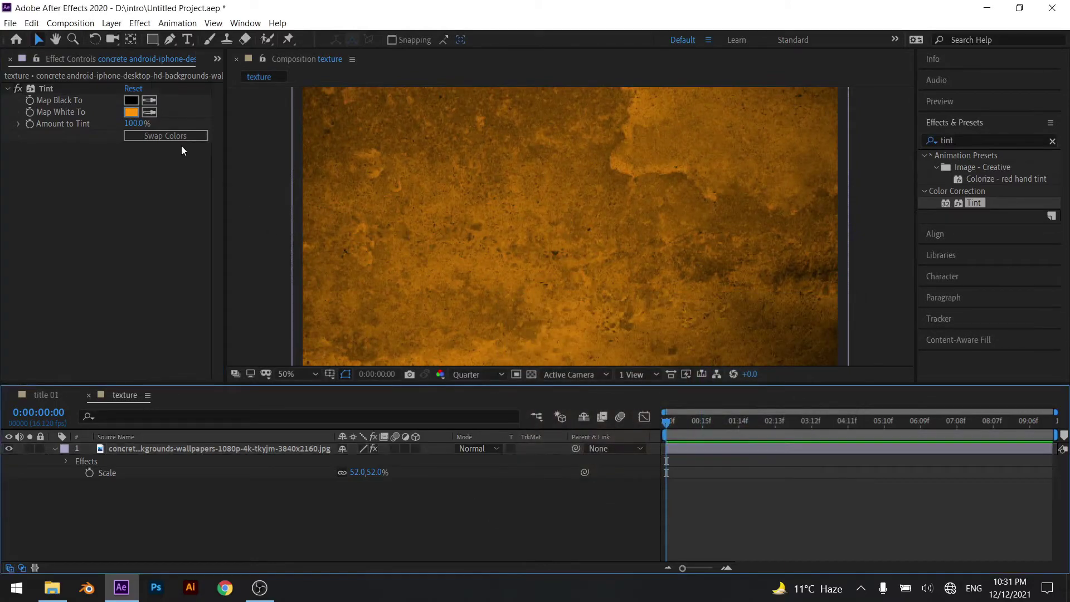
pyautogui.click(159, 447)
pyautogui.hotkey('ctrl', 'space')
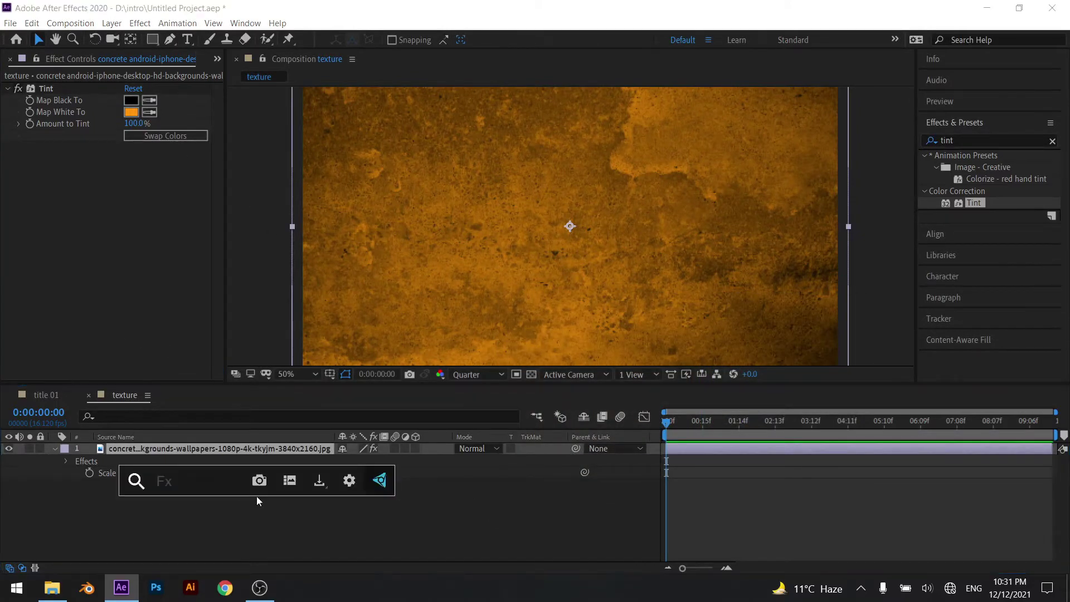
# Add a brightening Curves effect to the concrete layer, replacing a first attempt.
pyautogui.write('curv')
pyautogui.press('Return')
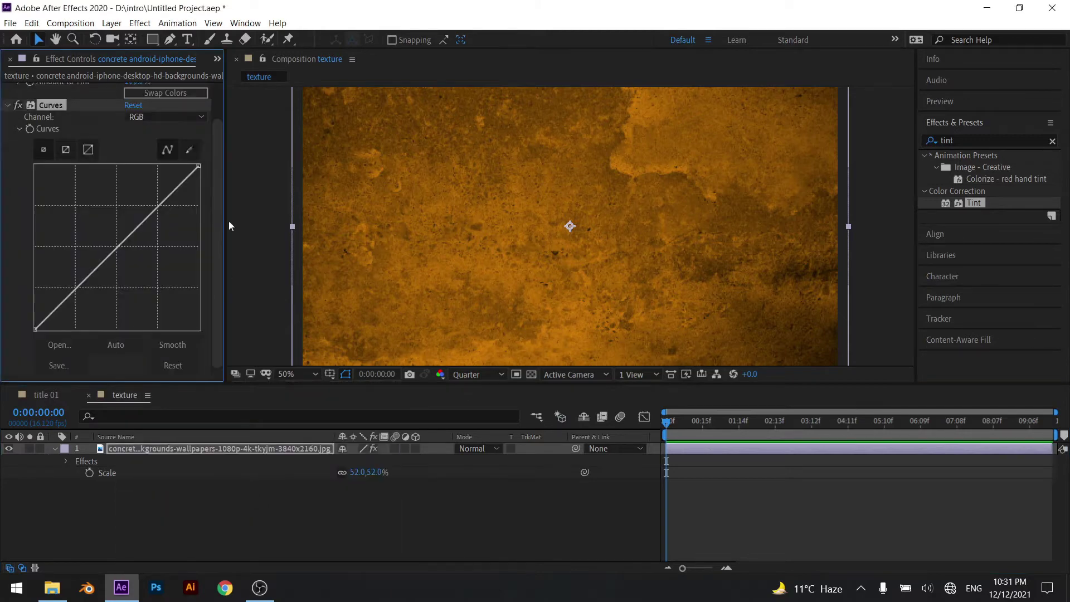
pyautogui.press('Delete')
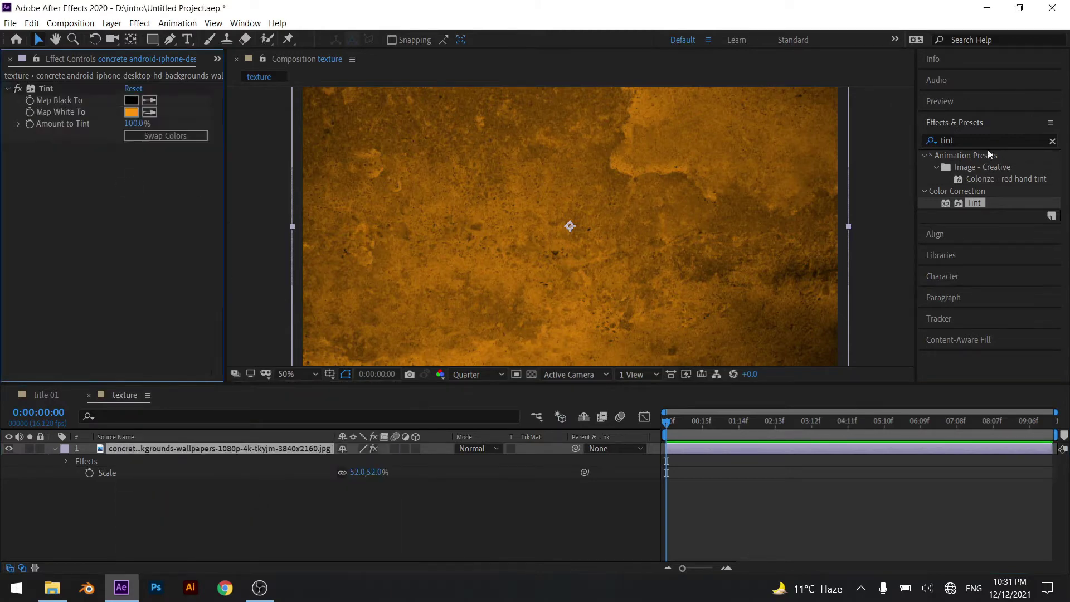
pyautogui.click(989, 141)
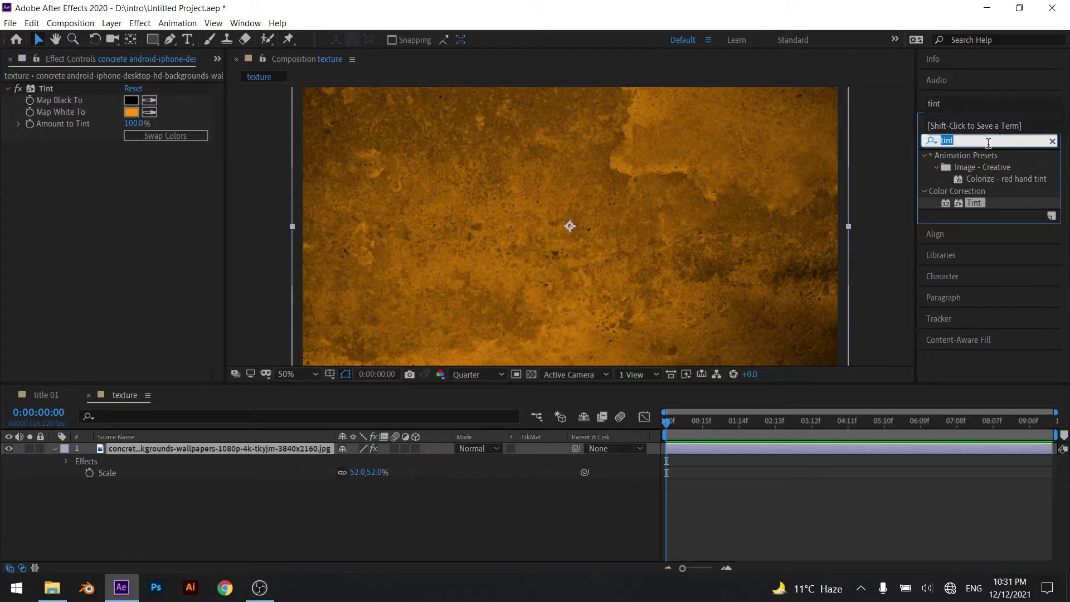
pyautogui.write('cuvr')
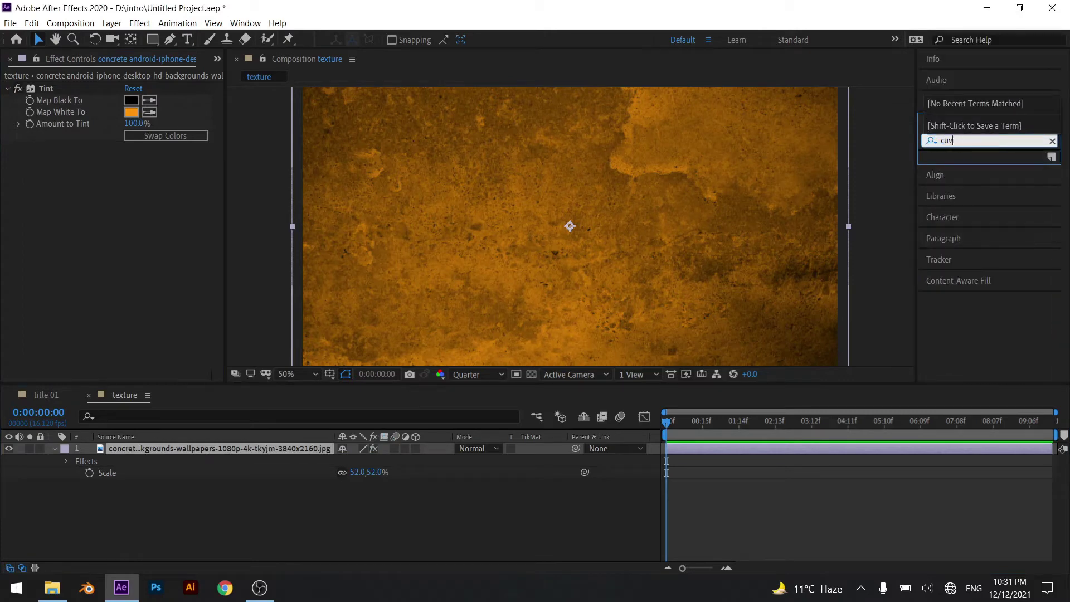
pyautogui.press('BackSpace')
pyautogui.write('rv')
pyautogui.moveTo(986, 206)
pyautogui.mouseDown()
pyautogui.moveTo(146, 223)
pyautogui.moveTo(123, 165)
pyautogui.mouseUp()
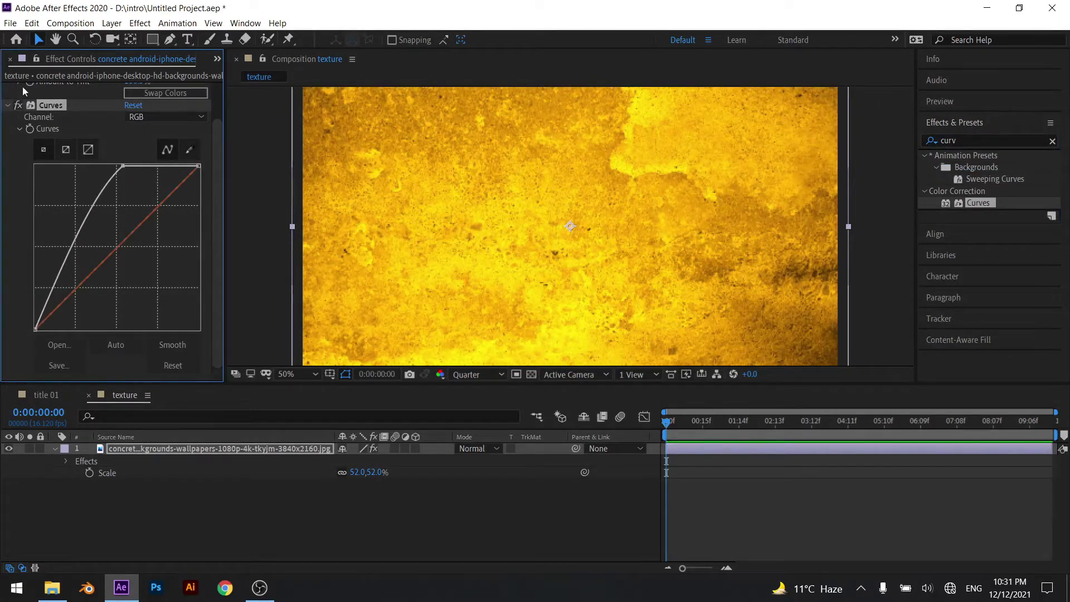
# Keep Curves below Tint in the effect order and save the project.
pyautogui.click(8, 105)
pyautogui.click(8, 90)
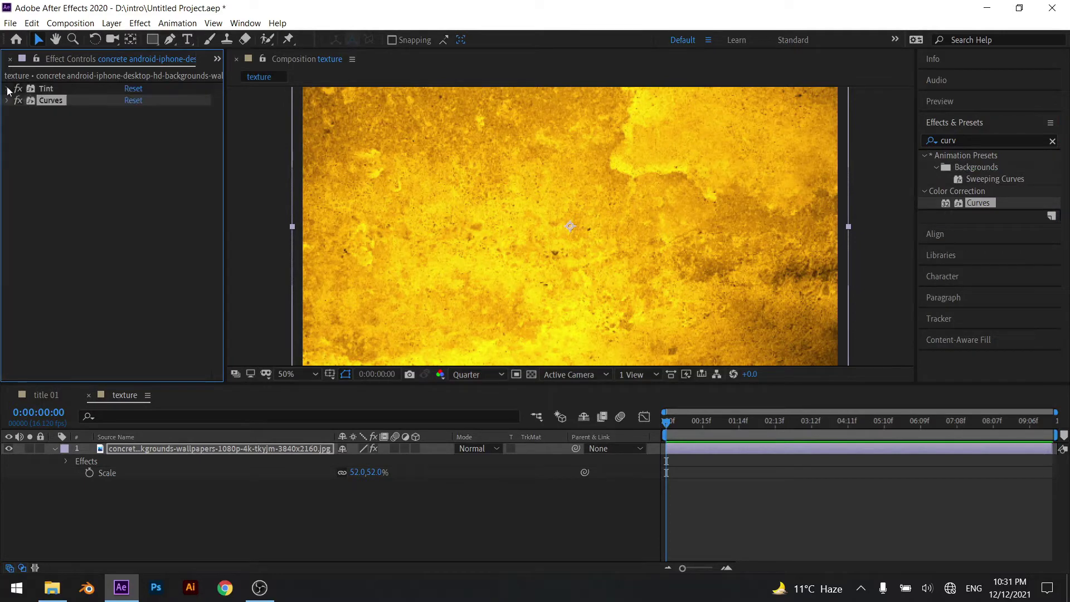
pyautogui.moveTo(46, 89); pyautogui.dragTo(46, 104)
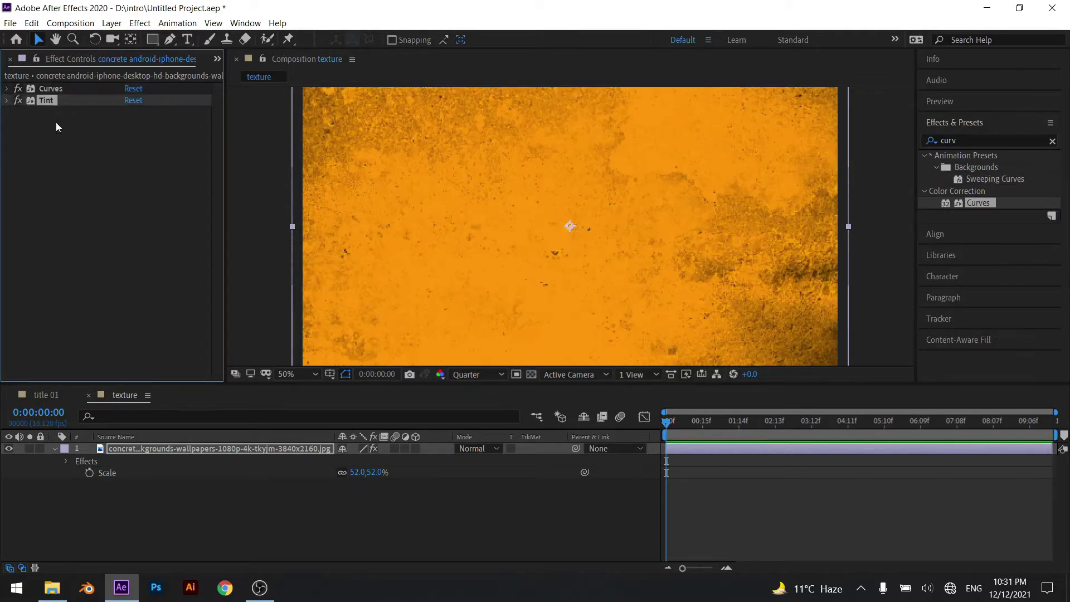
pyautogui.moveTo(53, 89); pyautogui.dragTo(67, 136)
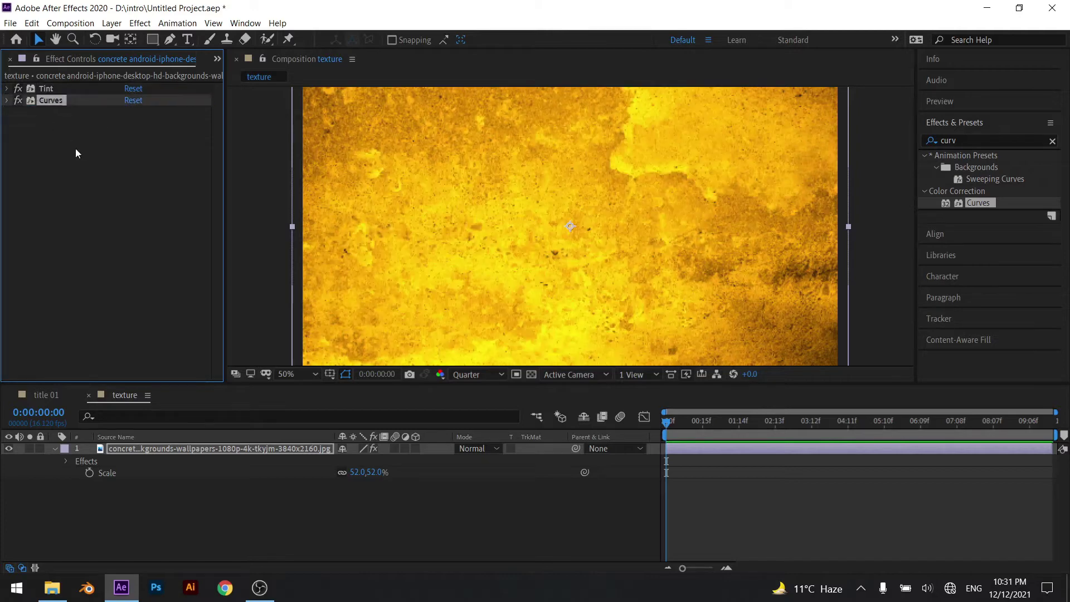
pyautogui.hotkey('ctrl', 's')
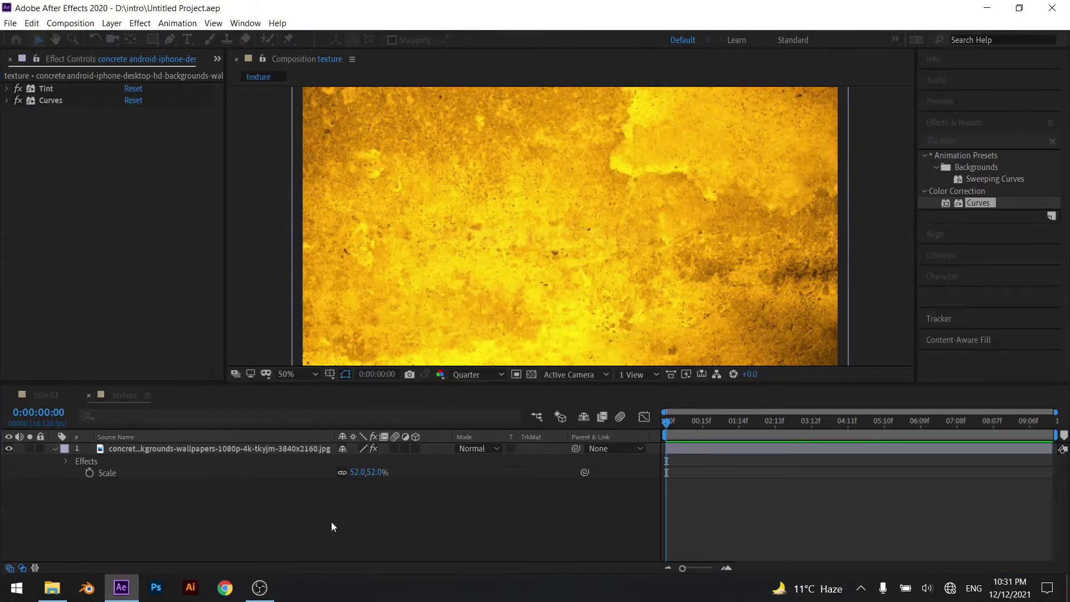
pyautogui.press(',')
pyautogui.press('.')
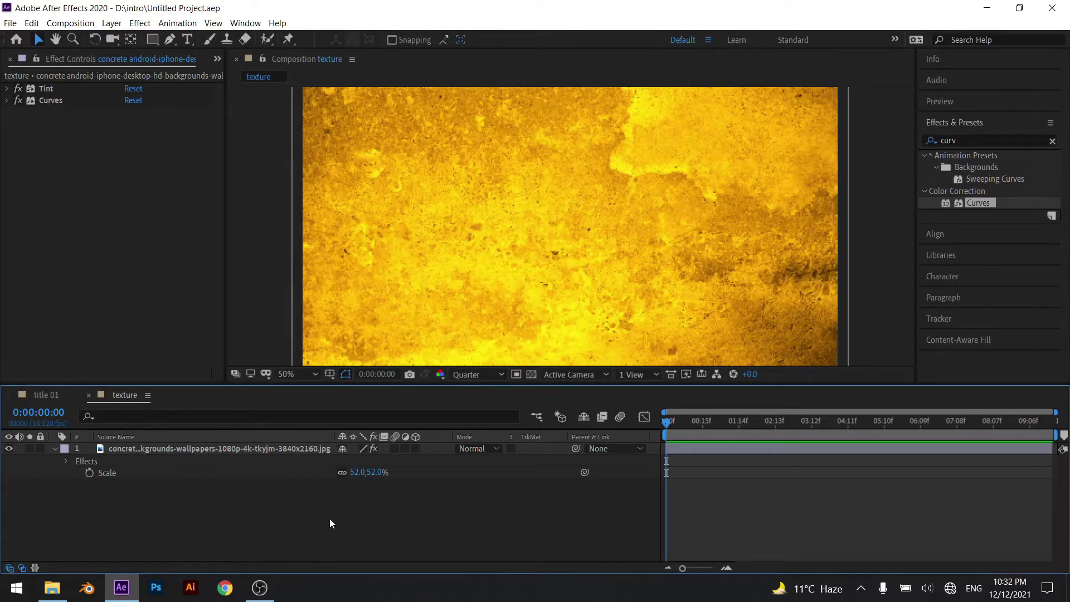
# Add a black solid named 'matt' at the top of the texture composition.
pyautogui.rightClick(318, 525)
pyautogui.moveTo(363, 402)
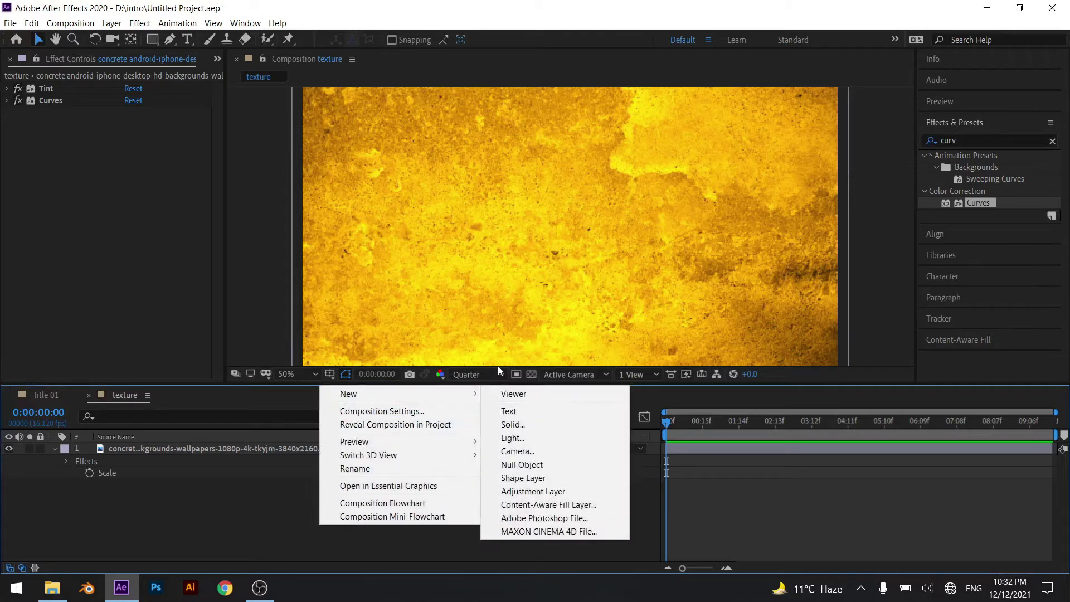
pyautogui.click(530, 426)
pyautogui.write('matt')
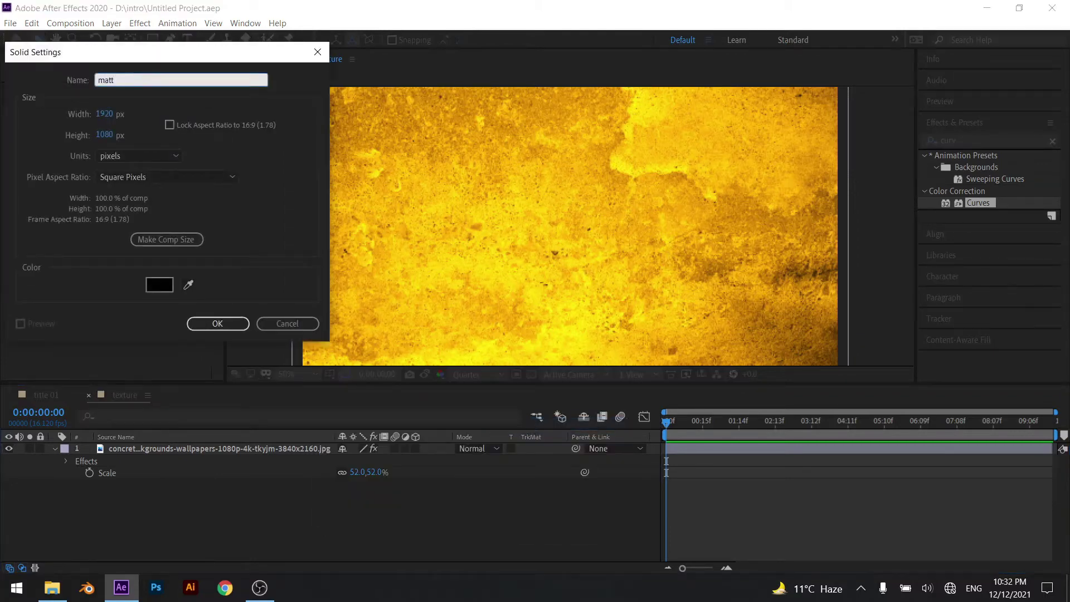
pyautogui.press('Return')
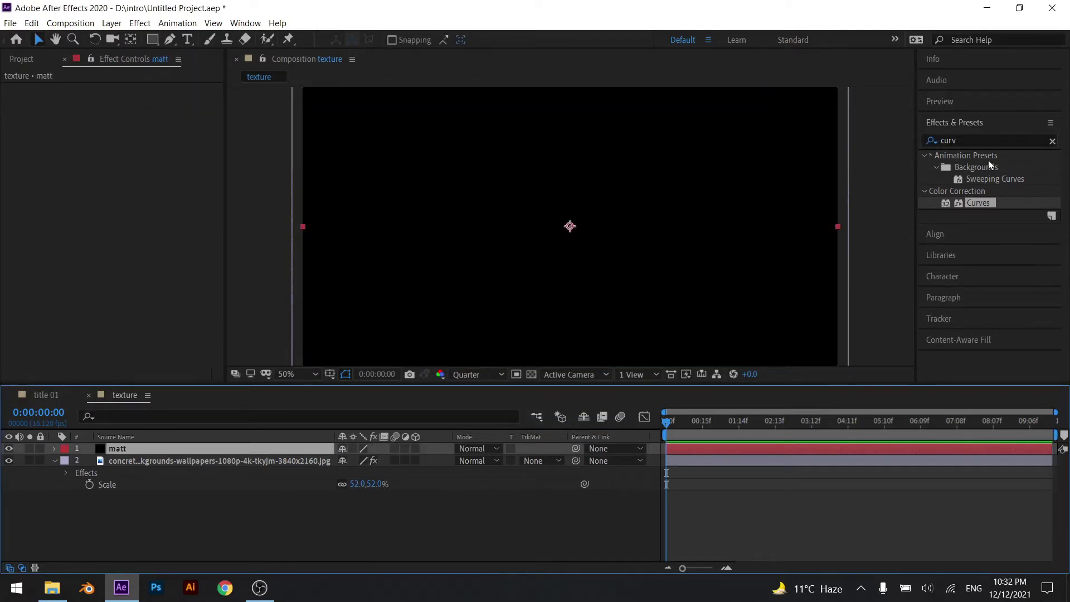
pyautogui.click(990, 140)
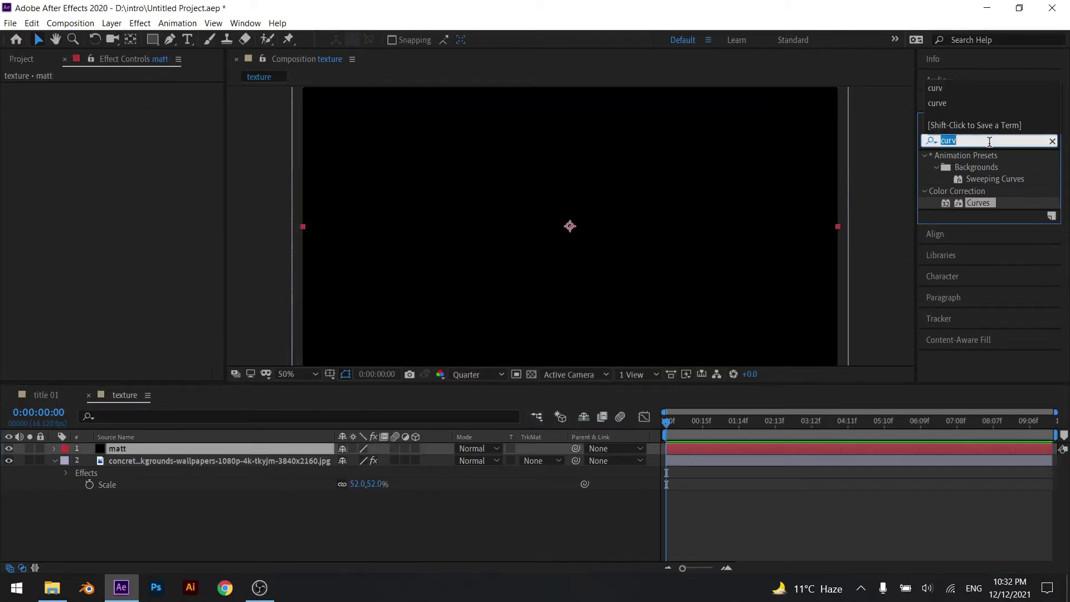
# Find Fractal Noise in Effects & Presets and apply it to the matt layer.
pyautogui.write('fra')
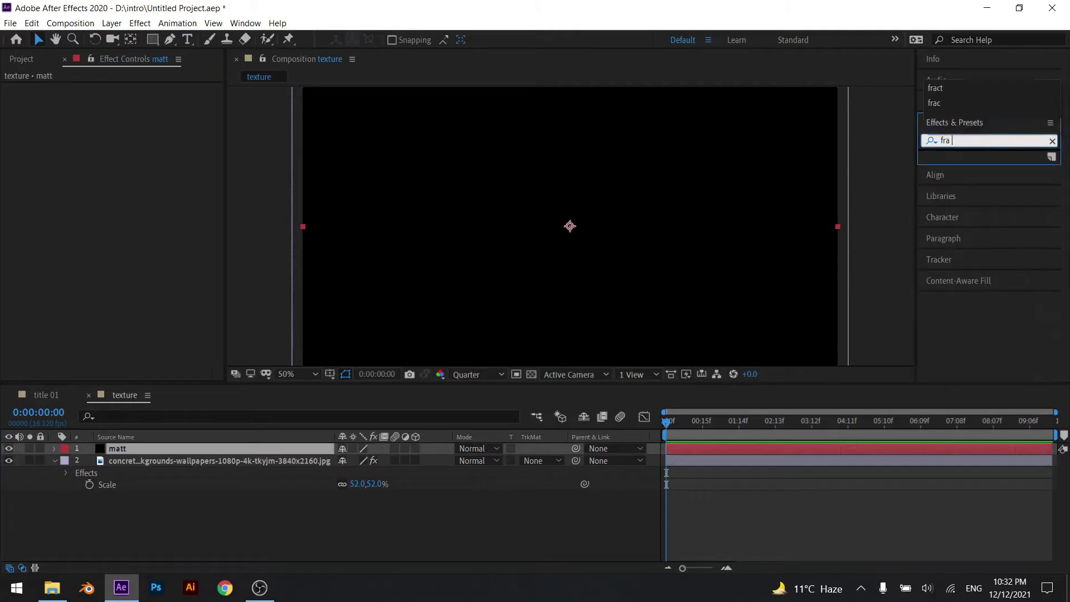
pyautogui.write(' no')
pyautogui.press('BackSpace')
pyautogui.press('BackSpace')
pyautogui.press('BackSpace')
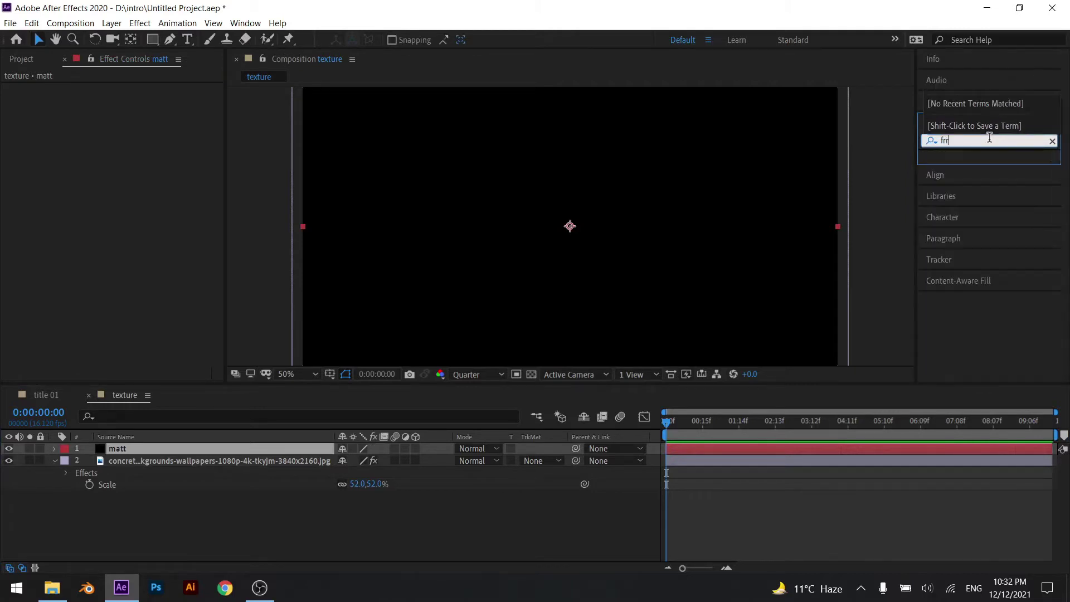
pyautogui.write('act')
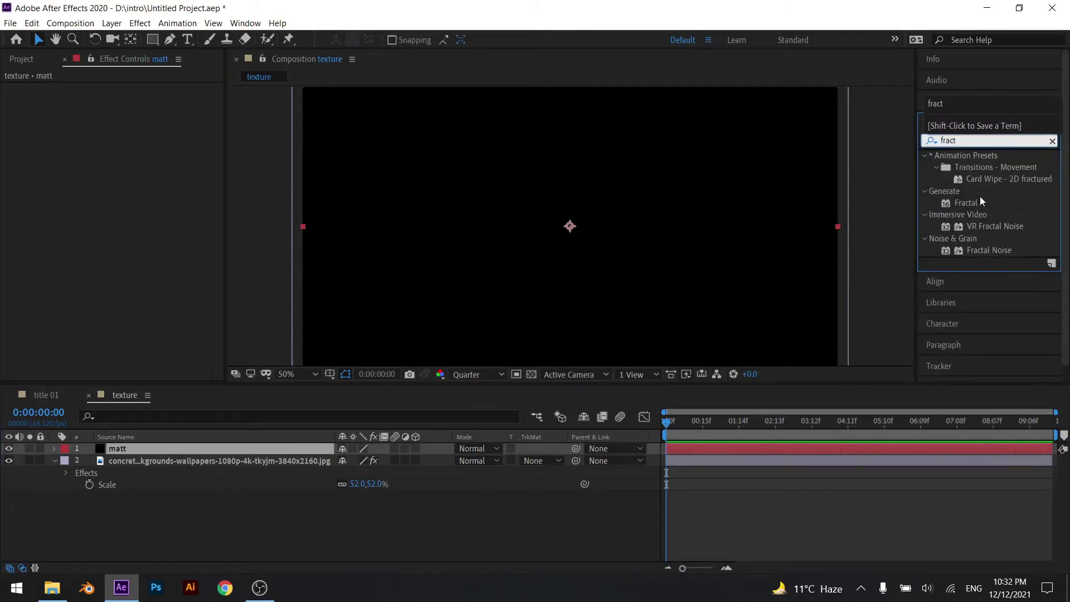
pyautogui.moveTo(985, 250); pyautogui.dragTo(251, 447)
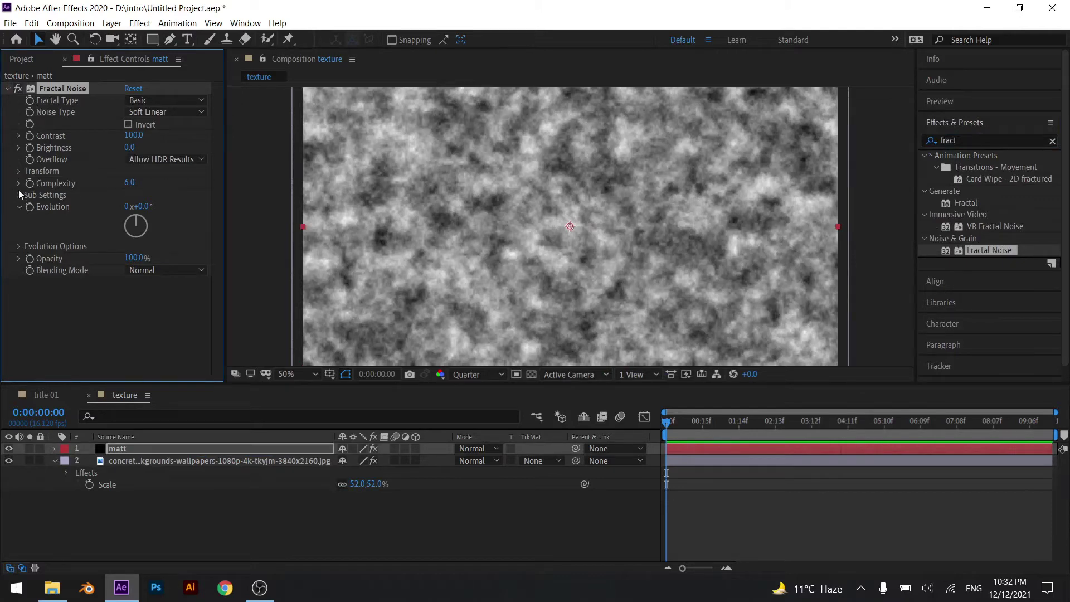
# Set the Fractal Noise Evolution to 21° and Scale to 138.2, then collapse the effect.
pyautogui.click(18, 171)
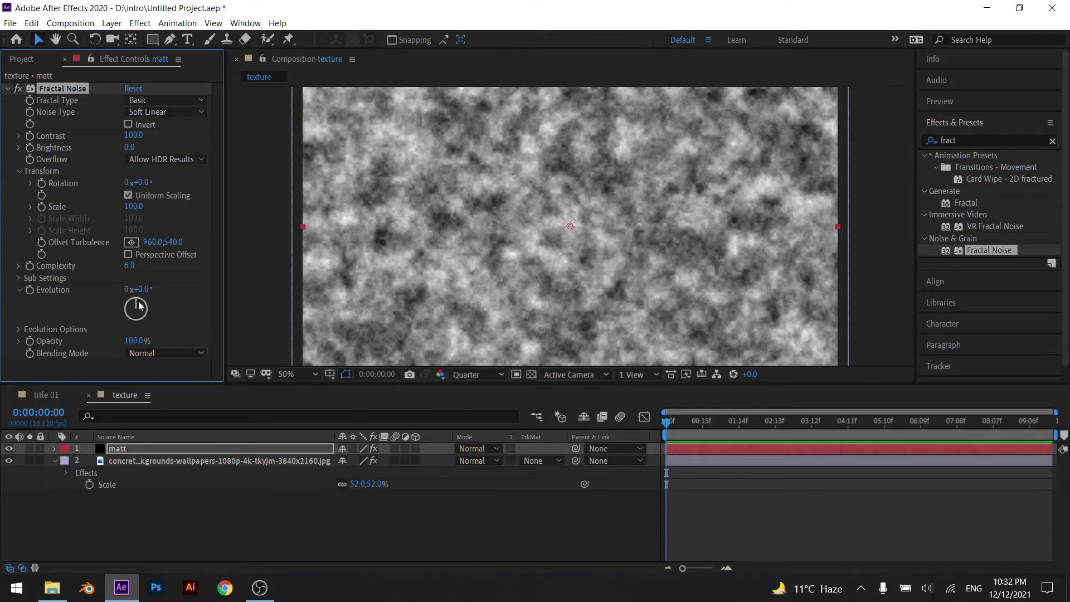
pyautogui.moveTo(140, 306); pyautogui.dragTo(146, 304)
pyautogui.click(30, 207)
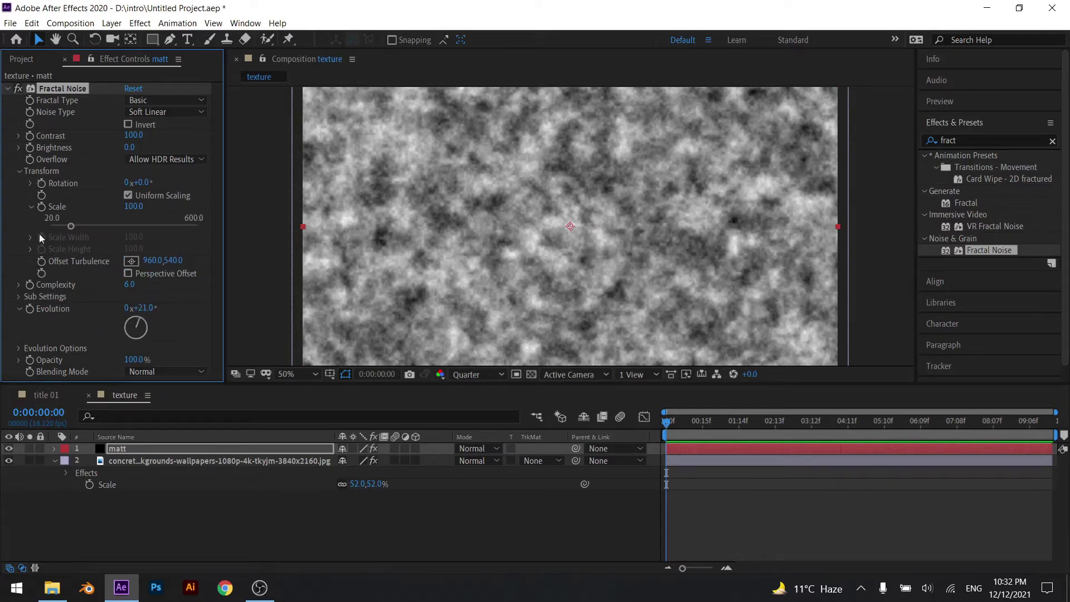
pyautogui.moveTo(72, 225); pyautogui.dragTo(82, 227)
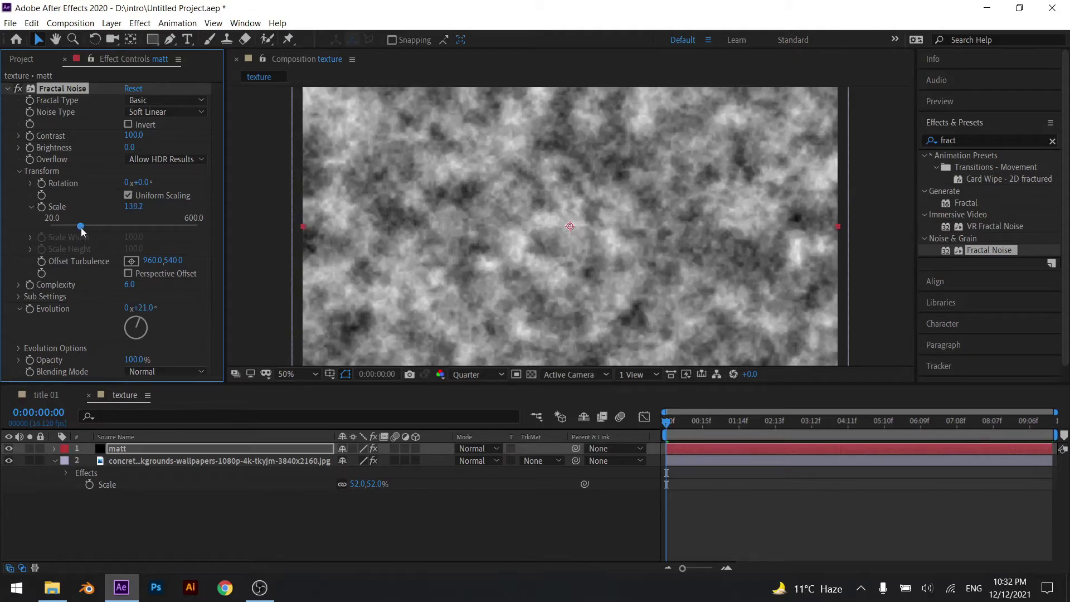
pyautogui.click(7, 88)
pyautogui.click(997, 138)
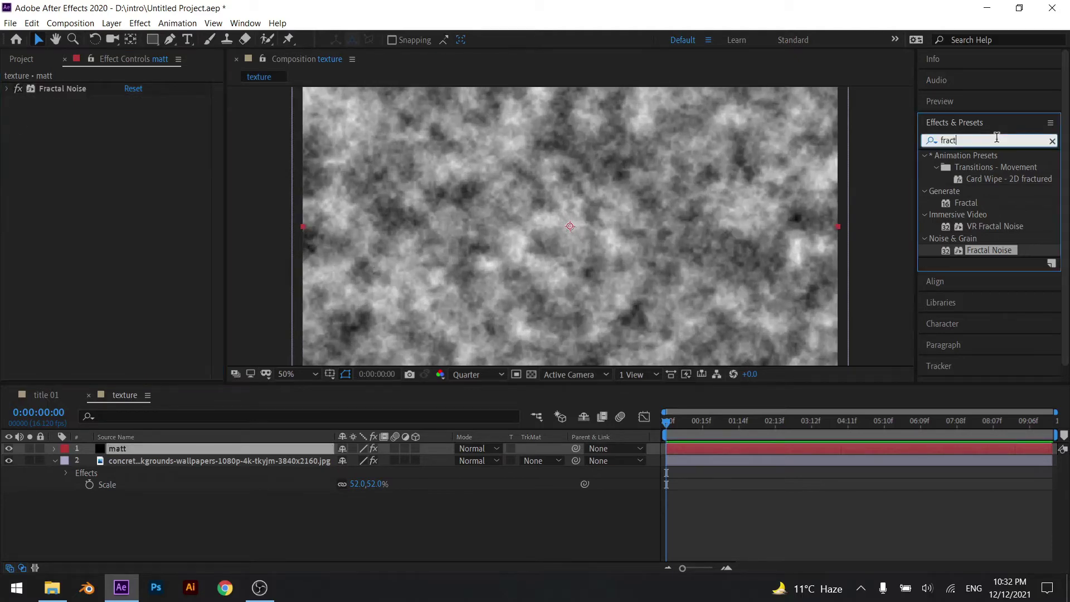
pyautogui.write('thres')
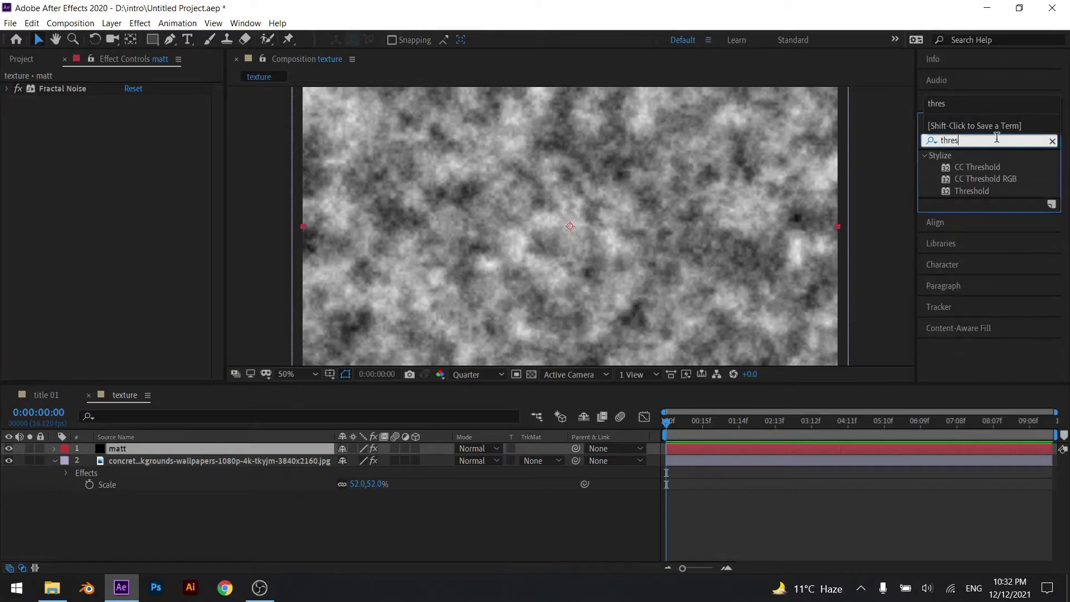
# Apply Threshold to the matt layer and raise its Level to 184.
pyautogui.click(980, 192)
pyautogui.moveTo(980, 192); pyautogui.dragTo(299, 453)
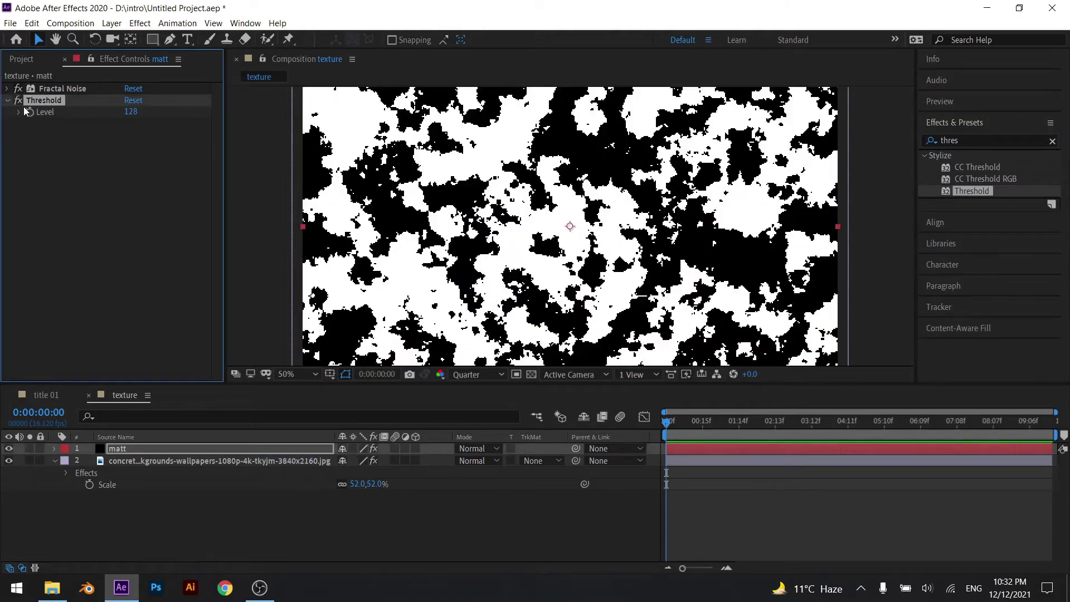
pyautogui.moveTo(133, 112); pyautogui.dragTo(146, 110)
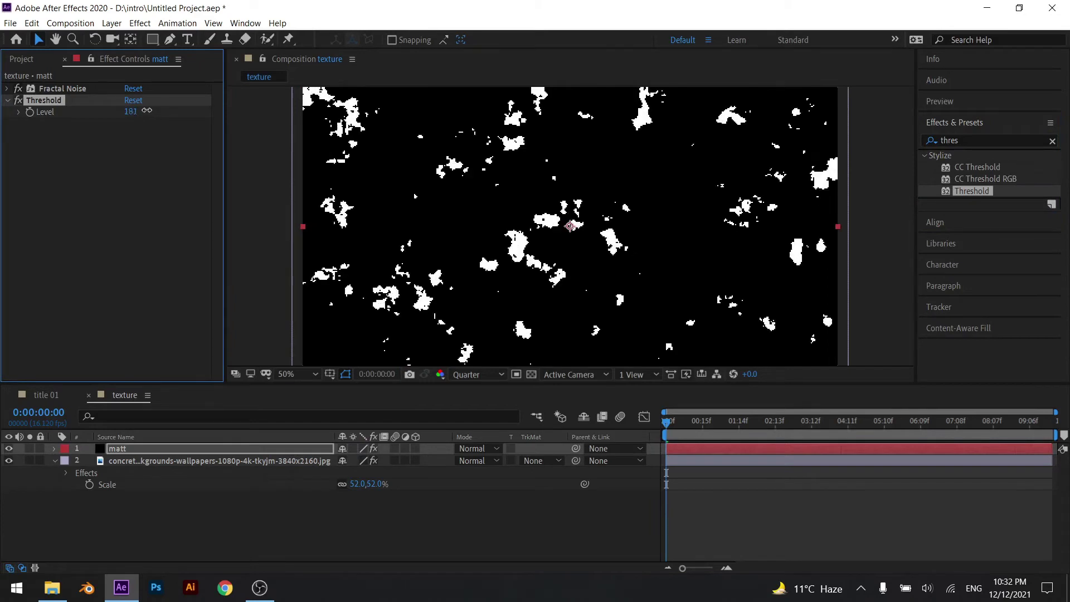
# Reopen Fractal Noise and add an expression to its Evolution property.
pyautogui.click(11, 88)
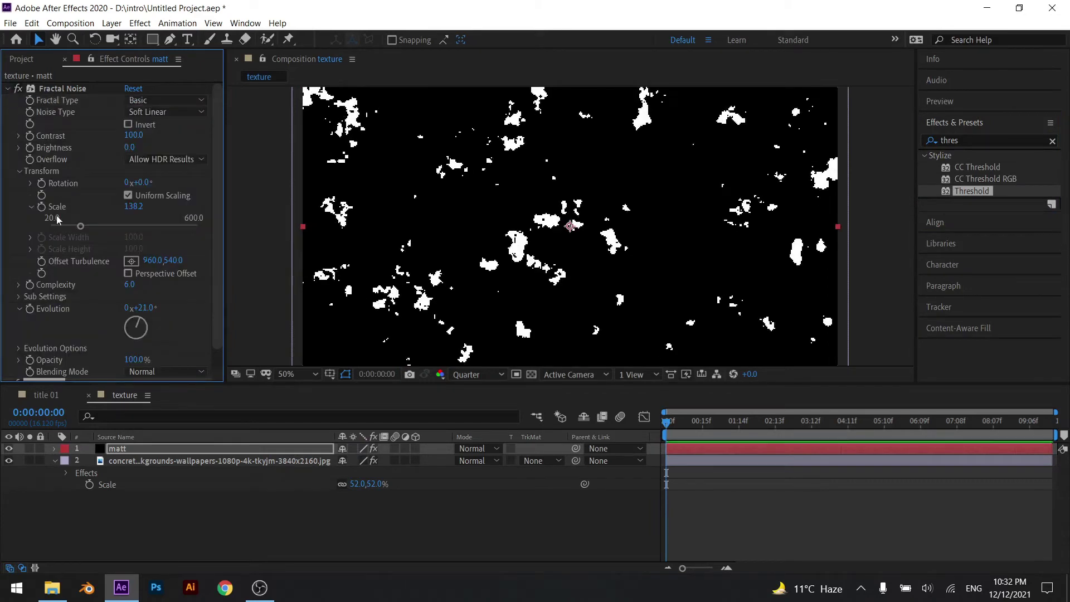
pyautogui.scroll(-1, 68, 286)
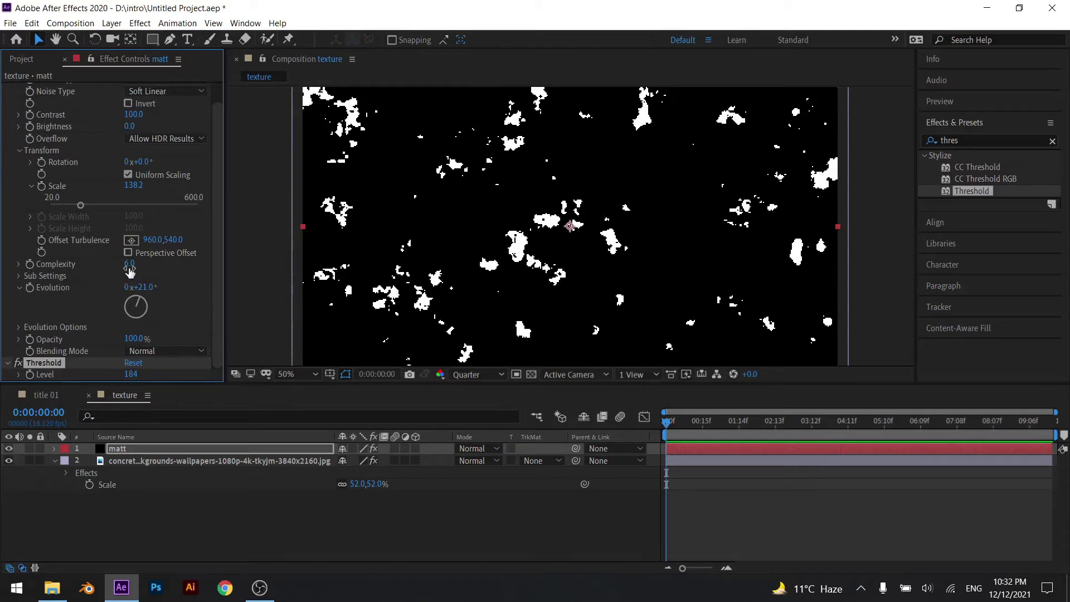
pyautogui.click(161, 266)
pyautogui.click(35, 289)
pyautogui.click(37, 288)
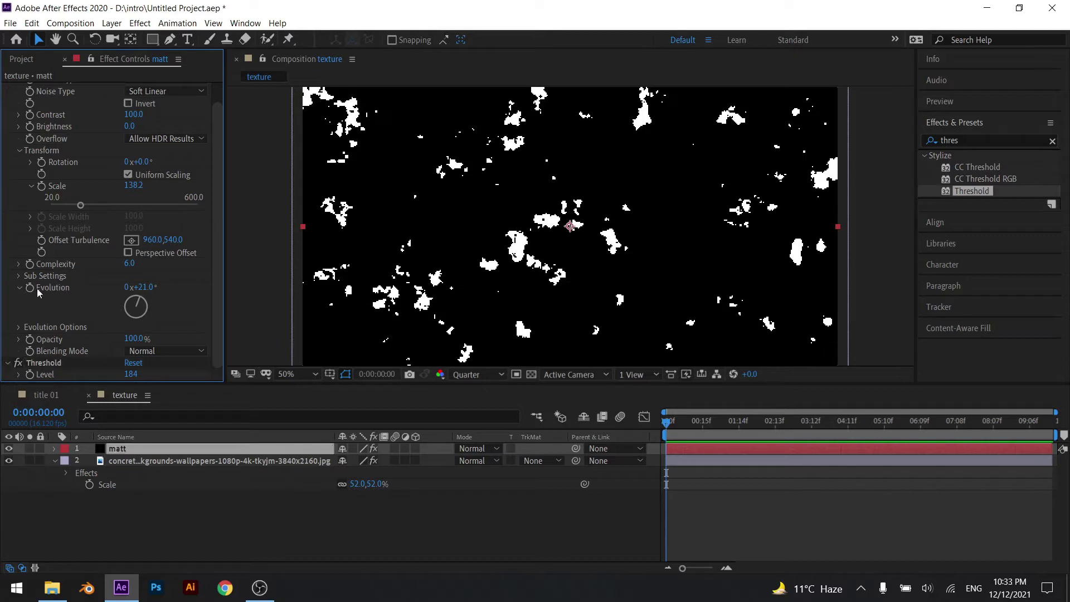
pyautogui.click(33, 289)
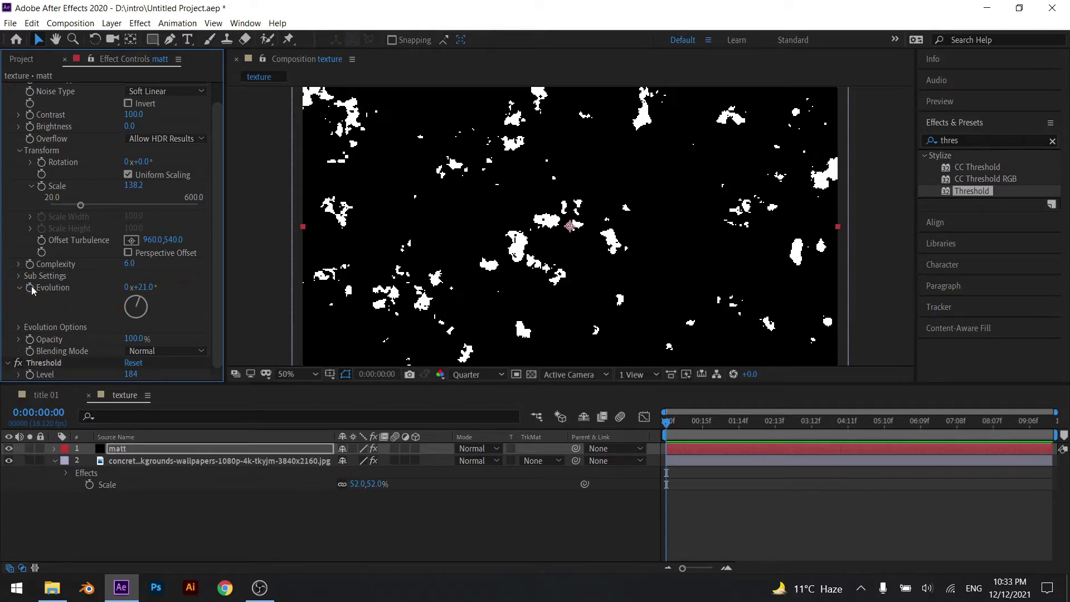
pyautogui.keyDown('alt'); pyautogui.click(30, 288); pyautogui.keyUp('alt')
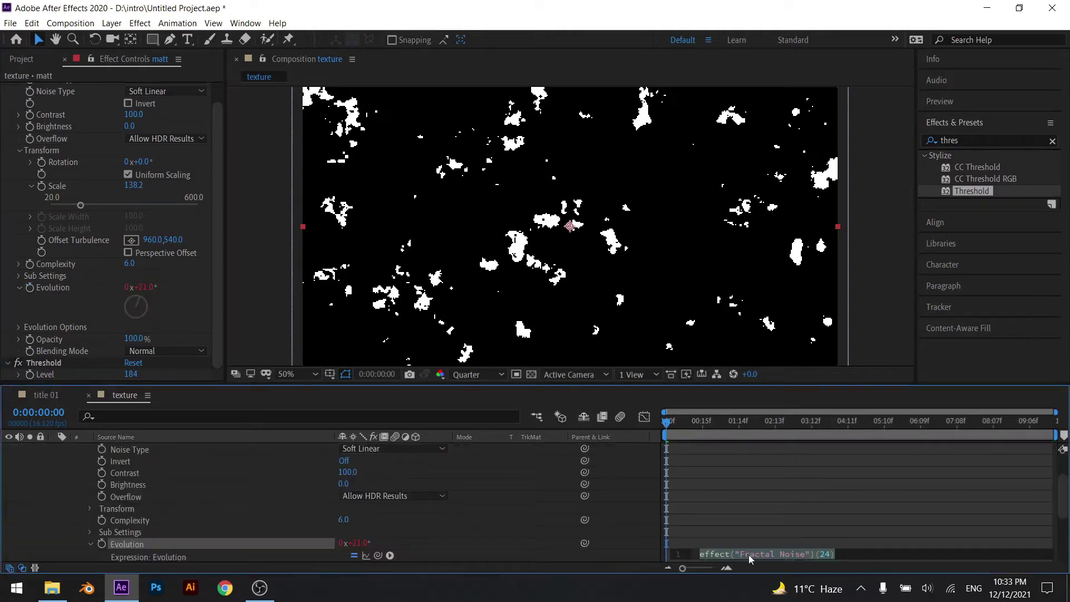
# Change the noise Evolution expression to time*100.
pyautogui.scroll(-2, 768, 503)
pyautogui.click(781, 494)
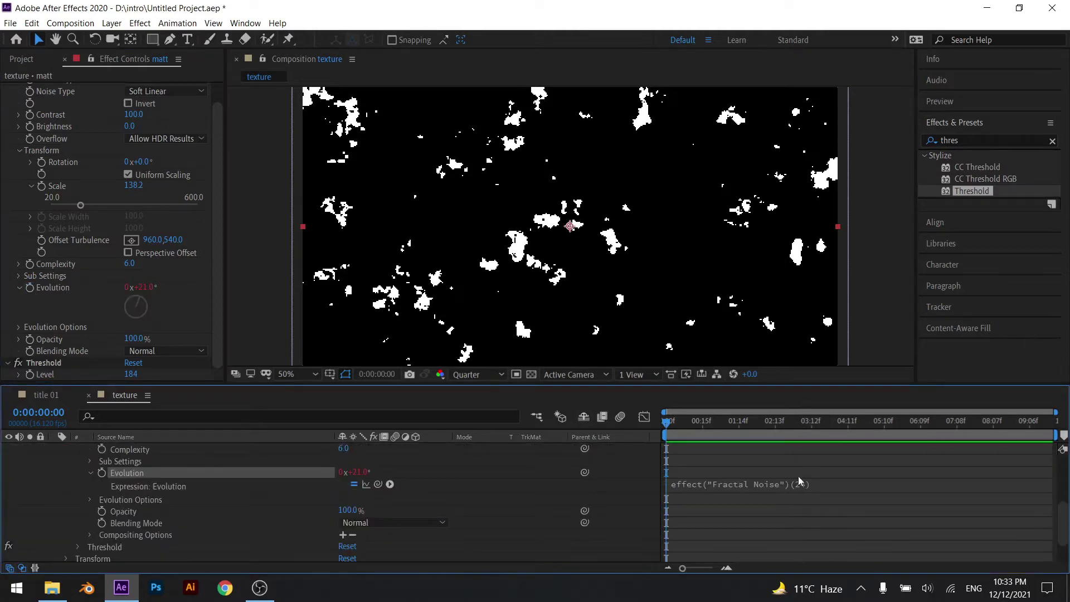
pyautogui.click(799, 477)
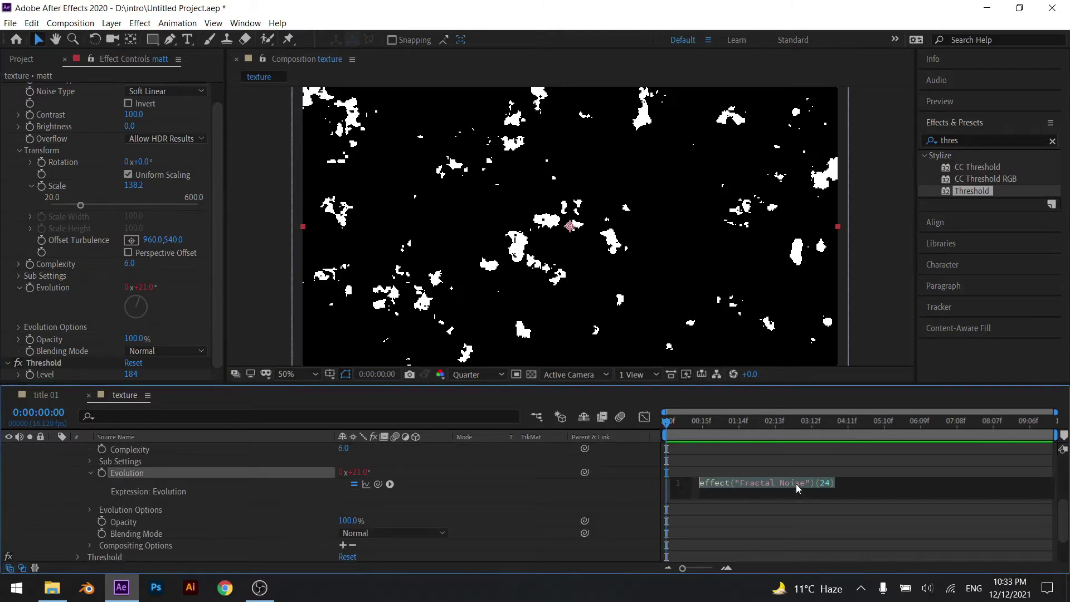
pyautogui.press('BackSpace')
pyautogui.write('time*')
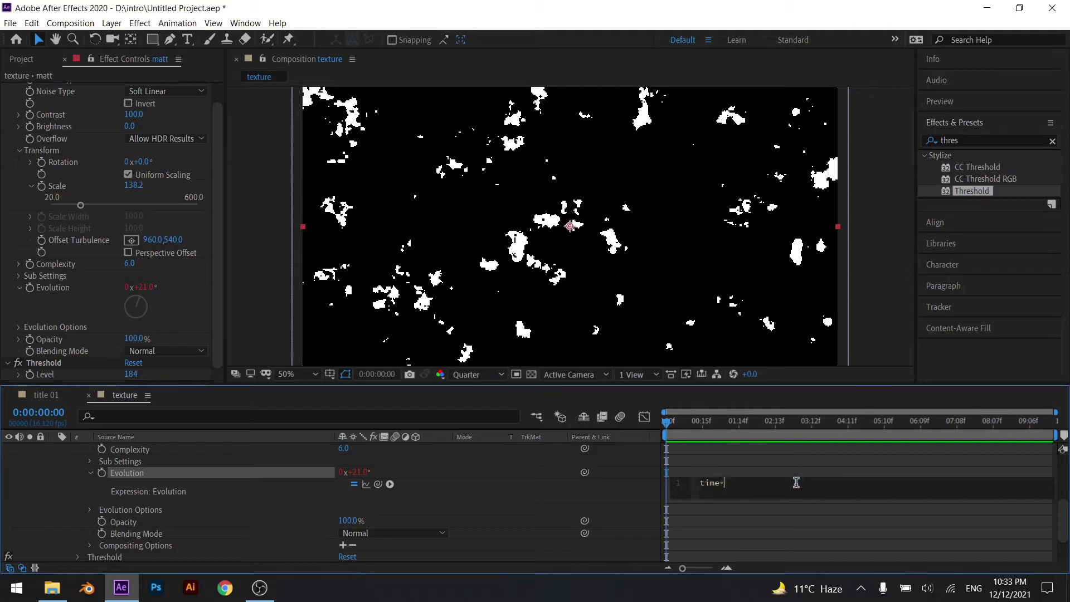
pyautogui.write('100')
pyautogui.click(687, 417)
# Preview the animated white specks, then collapse the matt layer's properties.
pyautogui.press('space')
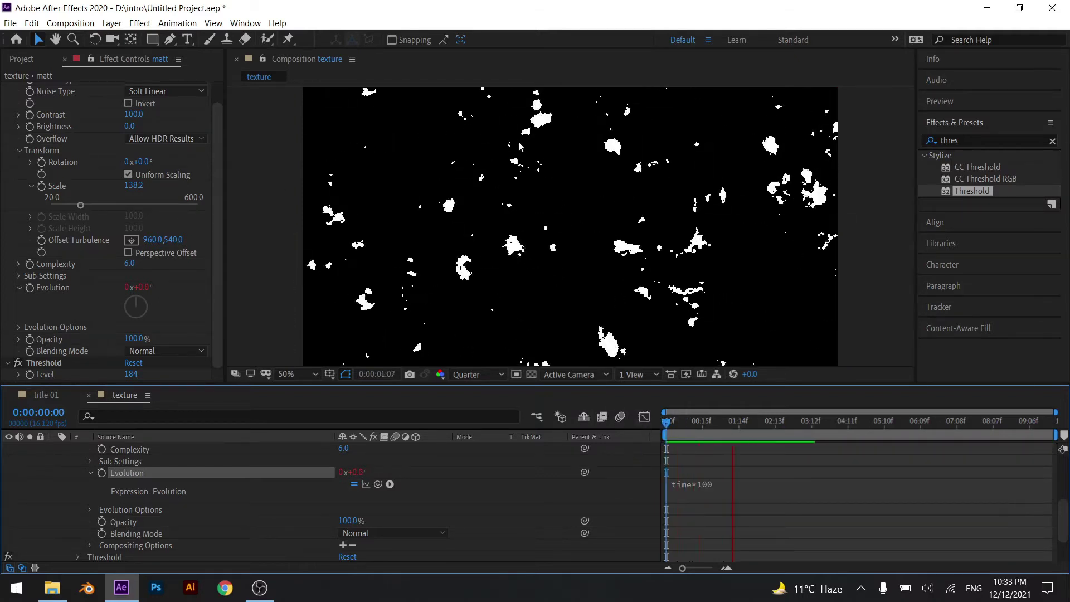
pyautogui.press('space')
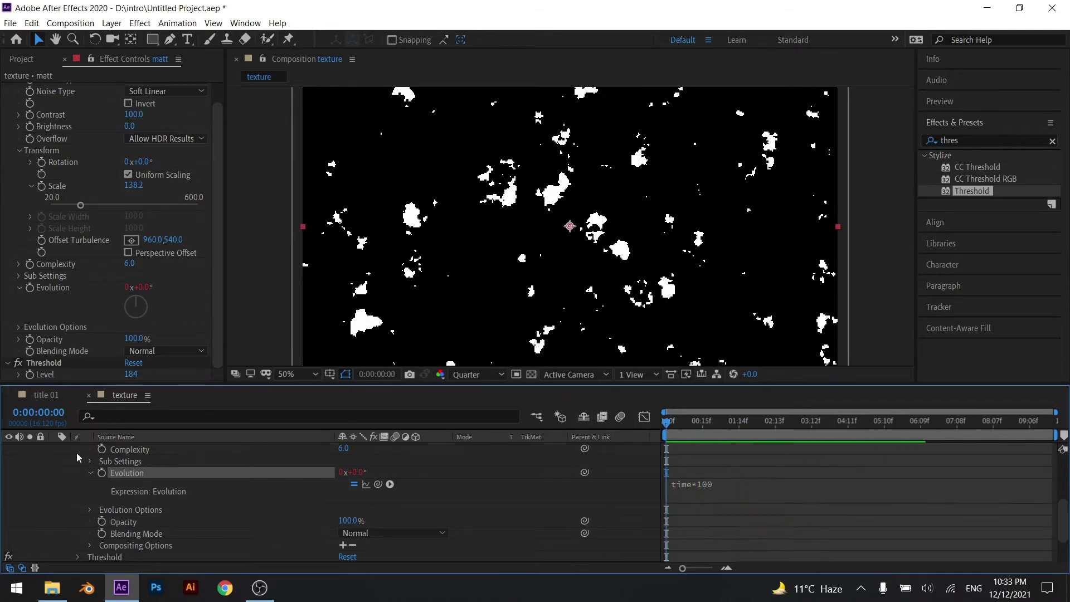
pyautogui.scroll(5, 223, 501)
pyautogui.click(54, 449)
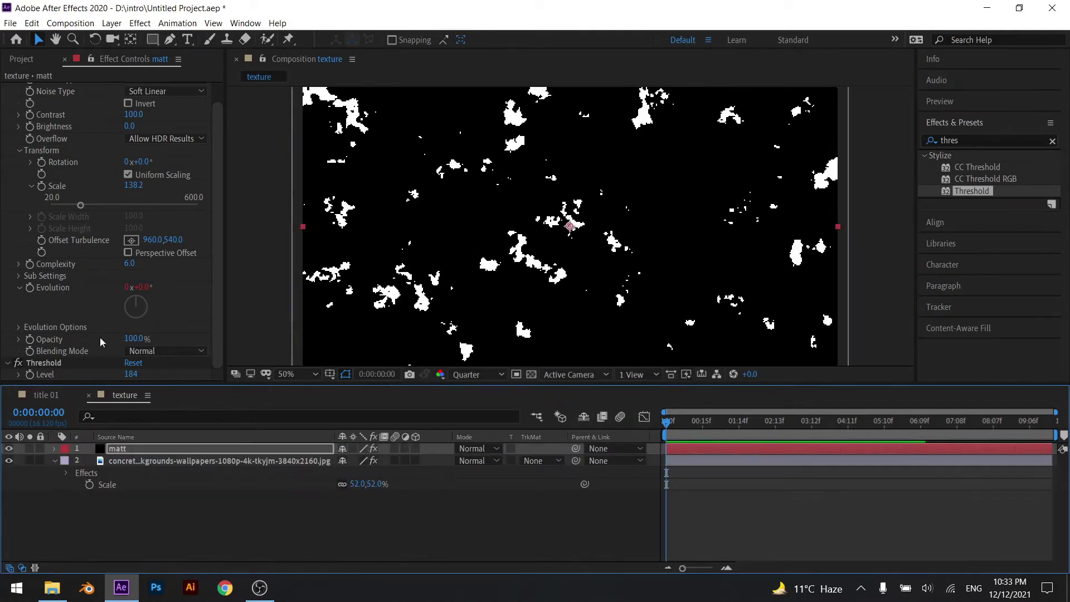
pyautogui.click(218, 312)
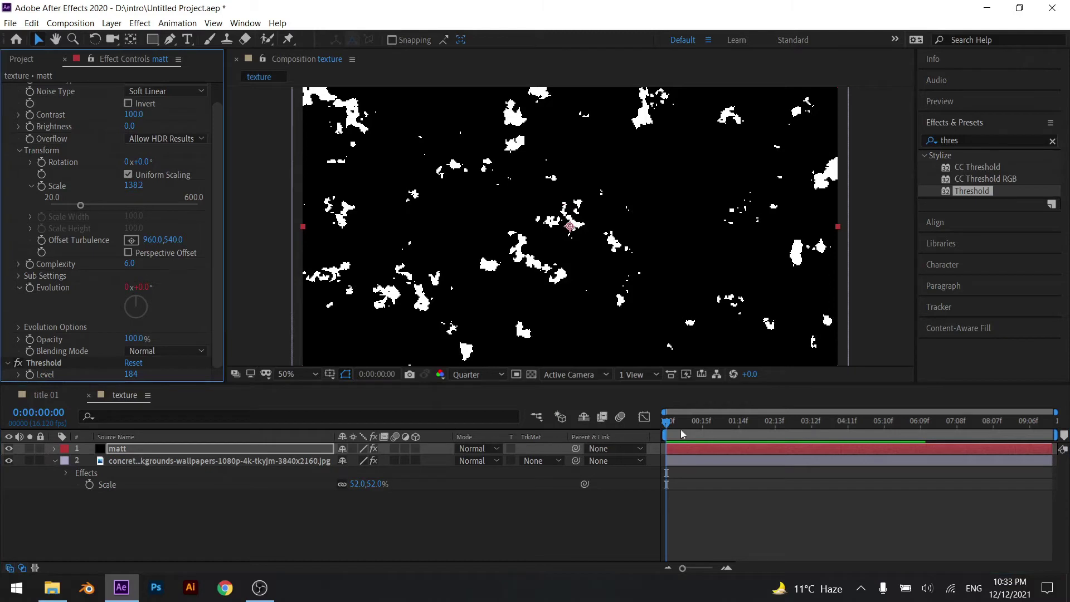
# Scrub Threshold Level to -71 so the matte goes fully white, then select the concrete layer.
pyautogui.click(131, 374)
pyautogui.click(161, 450)
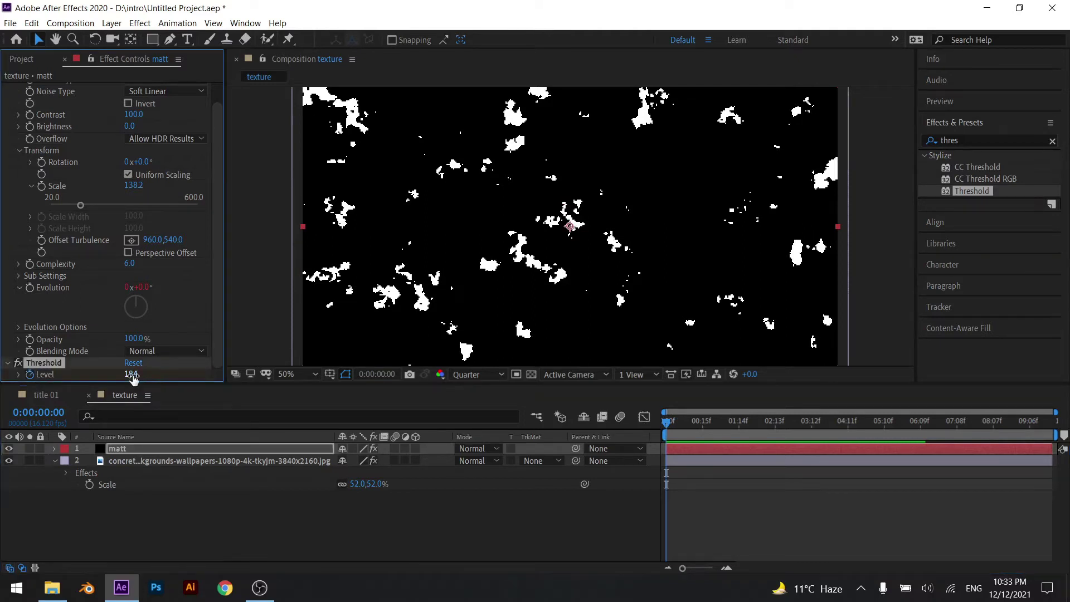
pyautogui.moveTo(131, 374); pyautogui.dragTo(145, 372)
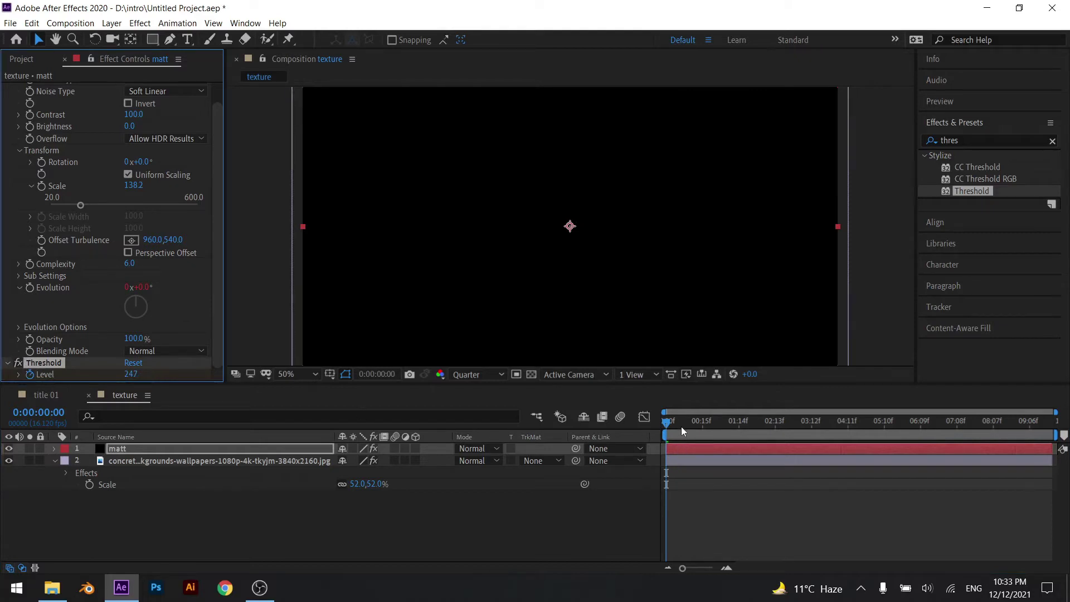
pyautogui.moveTo(682, 427)
pyautogui.mouseDown()
pyautogui.moveTo(747, 483)
pyautogui.moveTo(739, 477)
pyautogui.mouseUp()
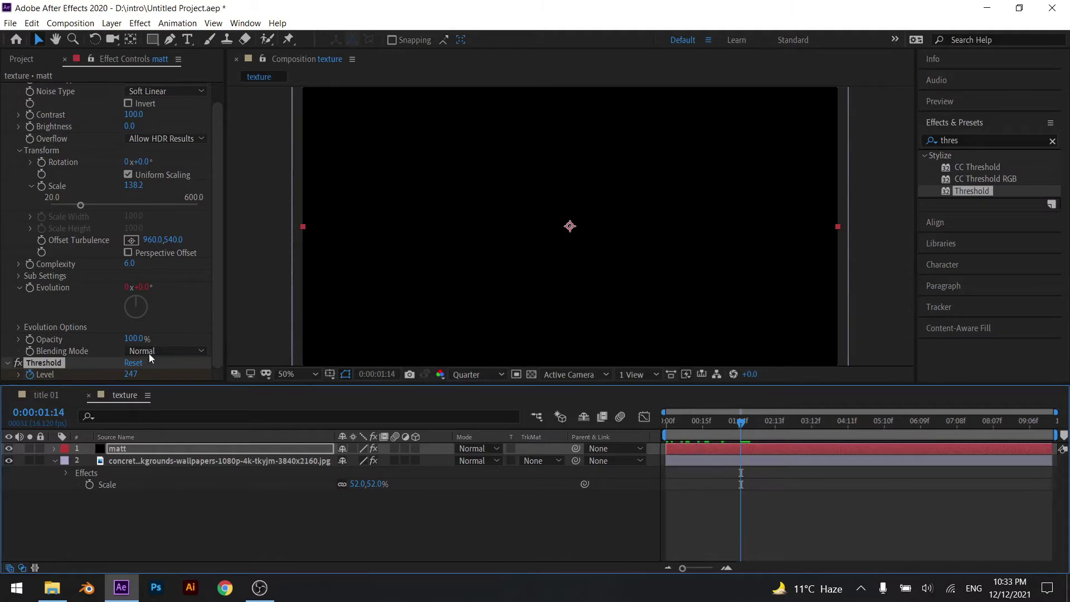
pyautogui.moveTo(130, 374)
pyautogui.mouseDown()
pyautogui.moveTo(52, 377)
pyautogui.moveTo(134, 374)
pyautogui.mouseUp()
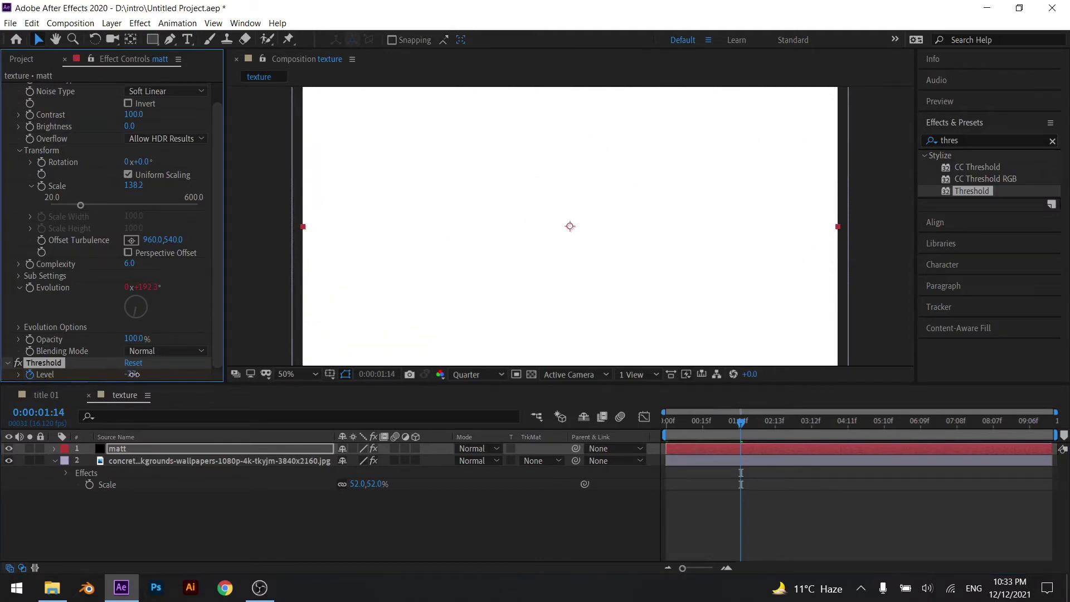
pyautogui.click(481, 476)
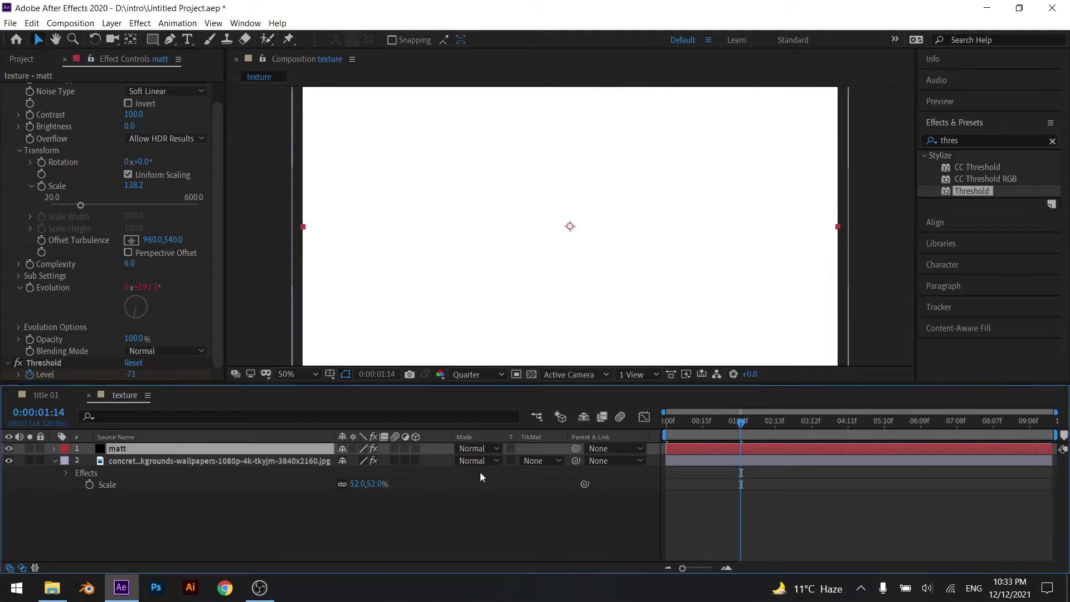
pyautogui.click(306, 463)
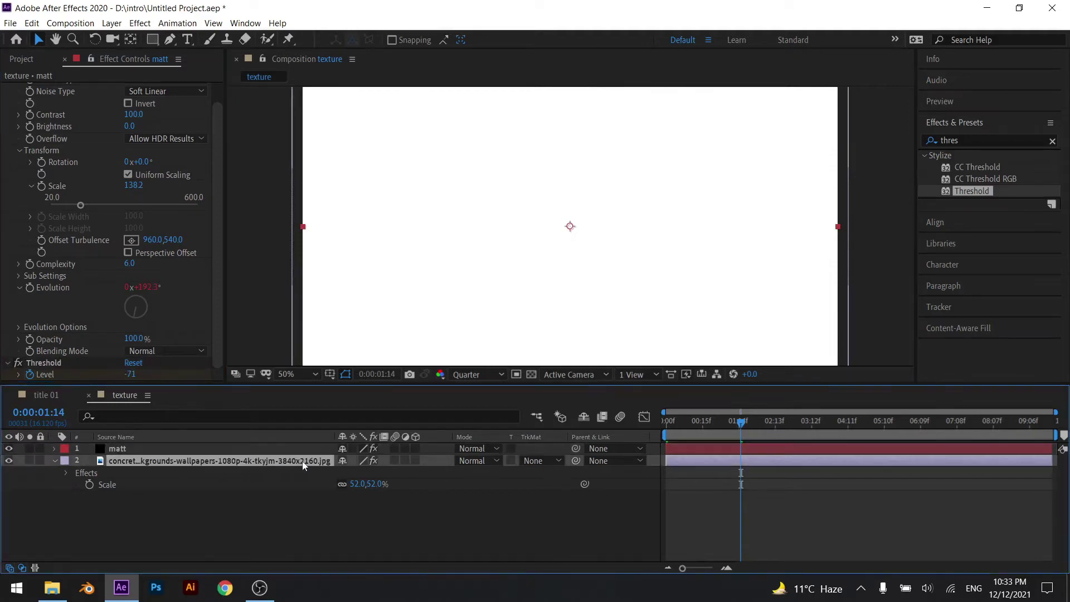
# Set the concrete layer's track matte to Luma matte 'matt' and preview from the start.
pyautogui.click(528, 460)
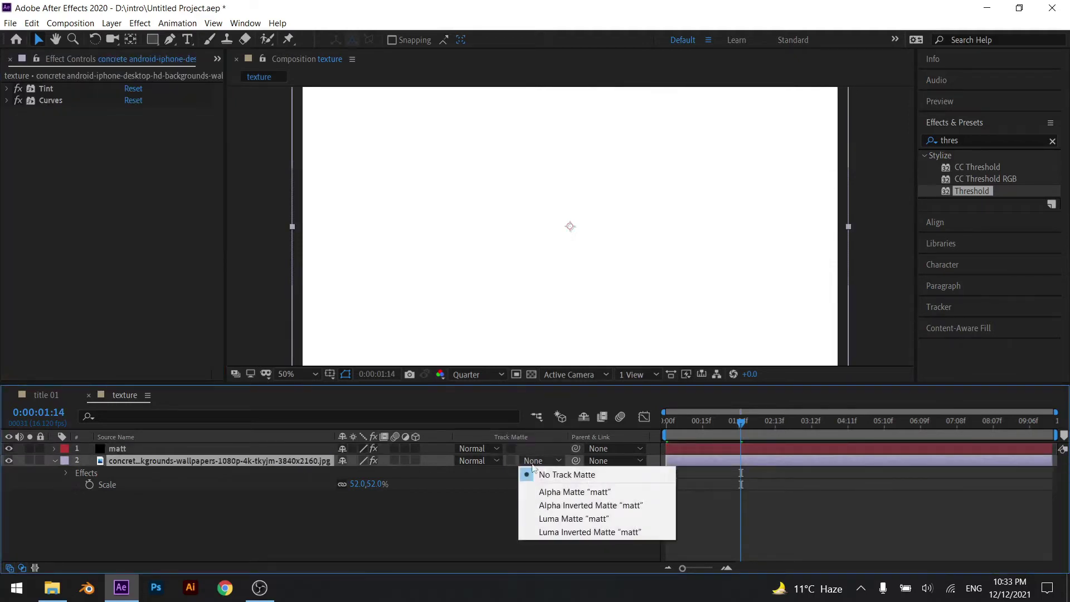
pyautogui.click(564, 521)
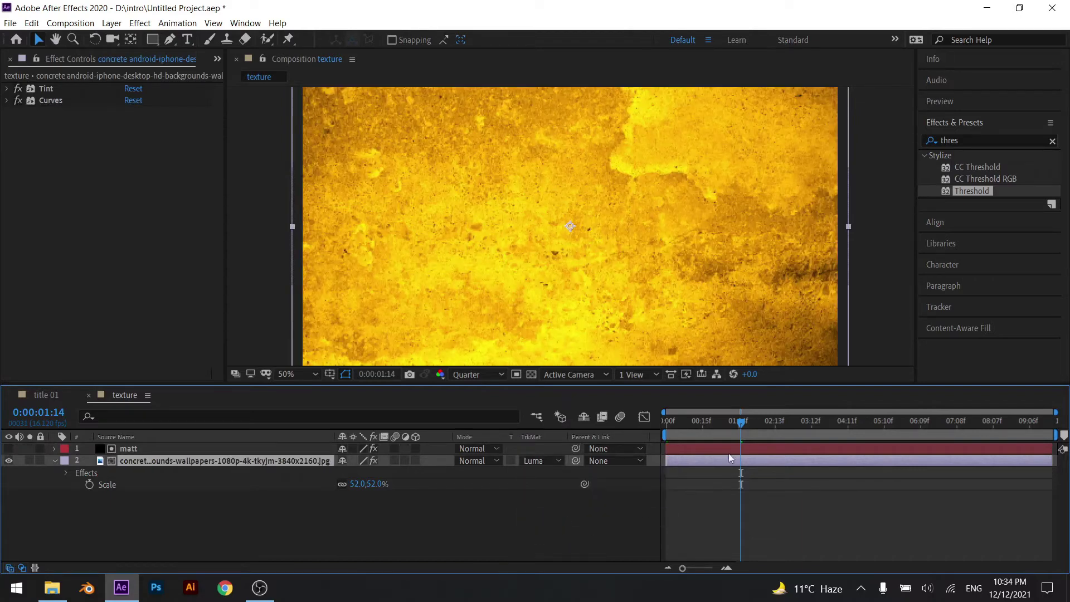
pyautogui.moveTo(725, 425); pyautogui.dragTo(641, 440)
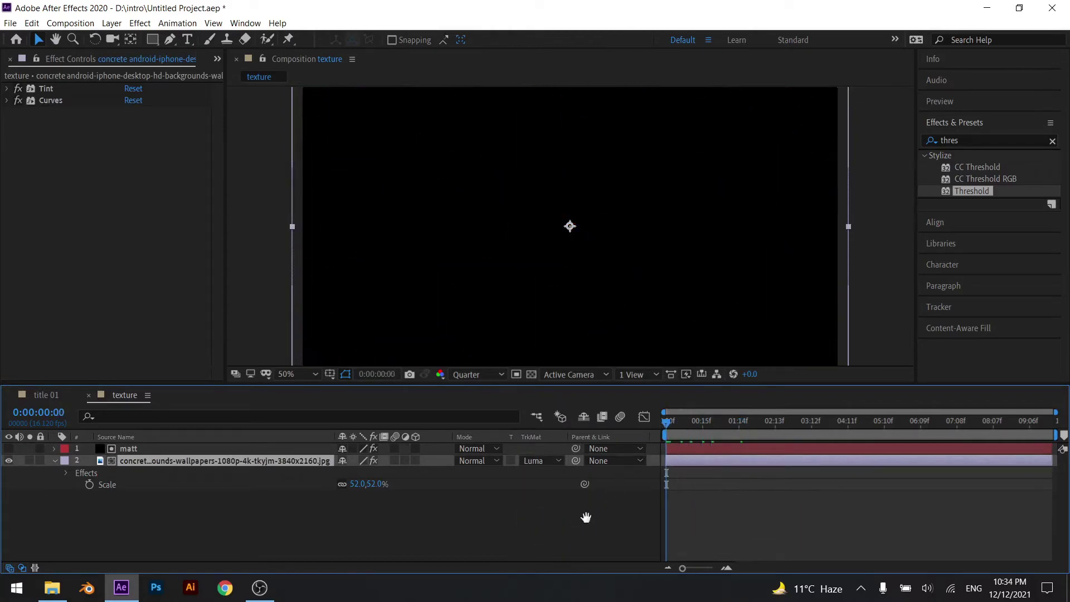
pyautogui.press('space')
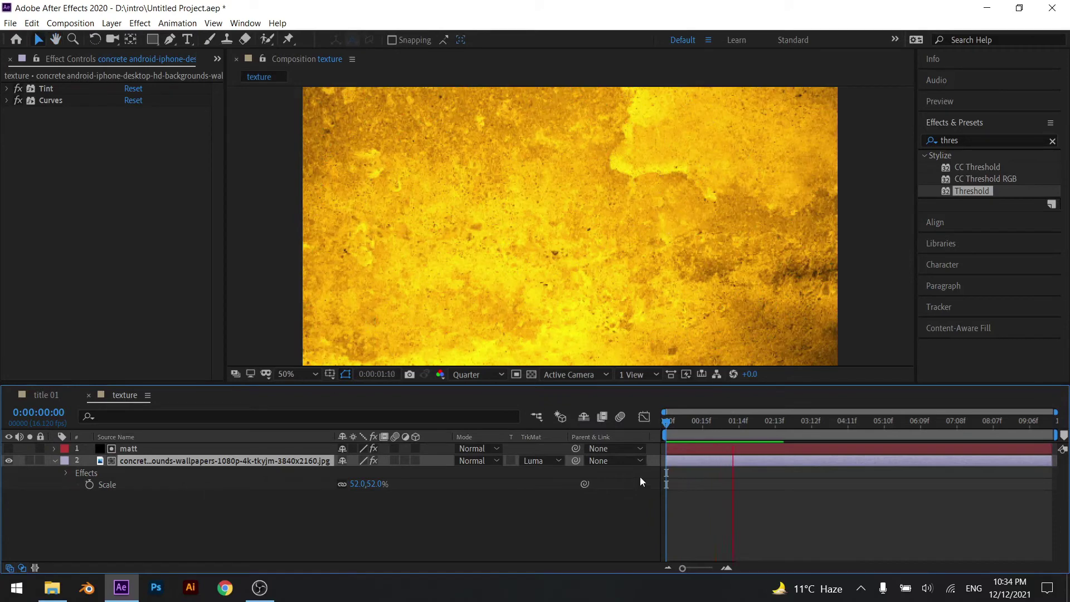
pyautogui.click(717, 421)
# Save the project and bring the Project panel's item list into view.
pyautogui.hotkey('ctrl', 's')
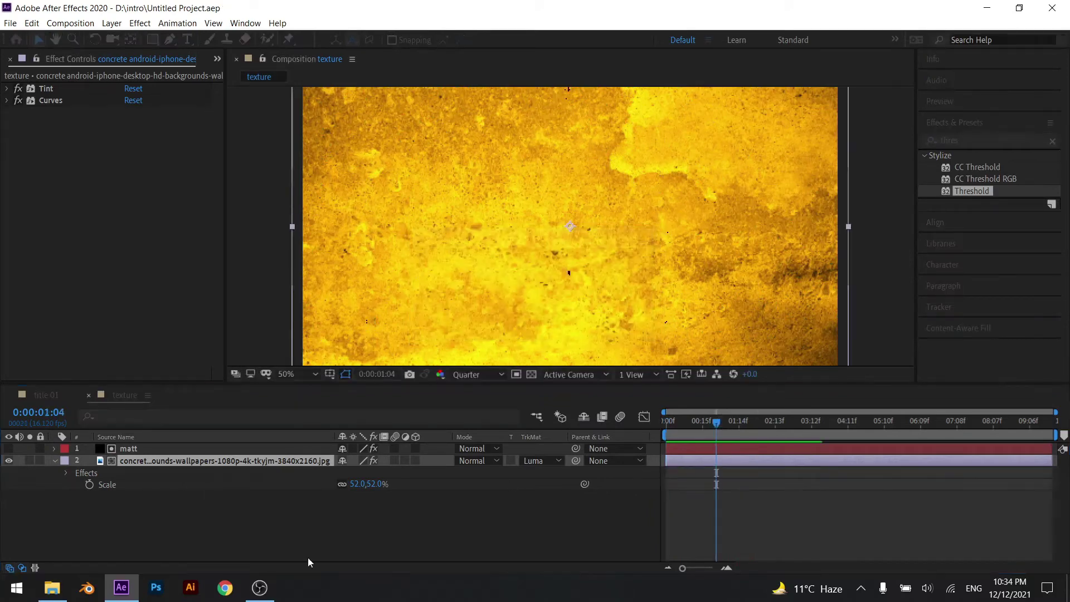
pyautogui.click(217, 59)
pyautogui.click(296, 76)
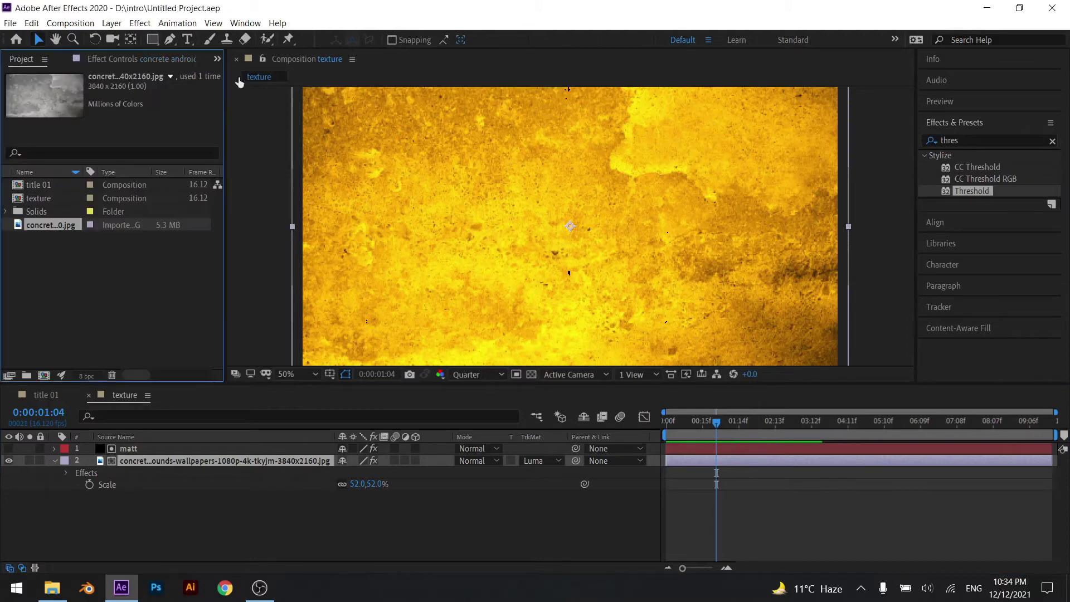
# Create a new composition 'scene 01' and add title 01 to it as a layer.
pyautogui.rightClick(137, 297)
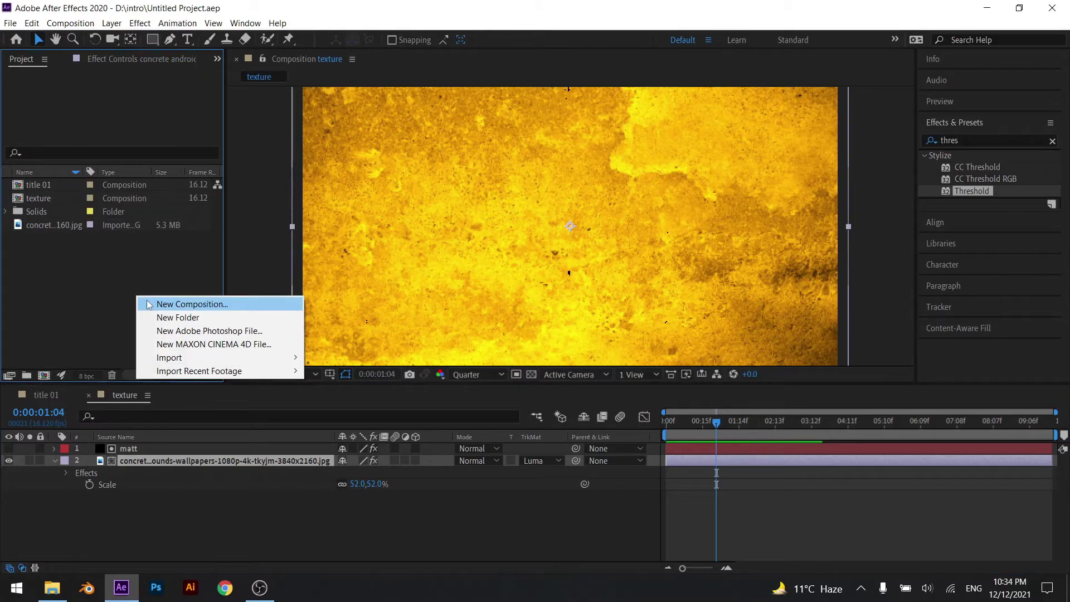
pyautogui.click(168, 305)
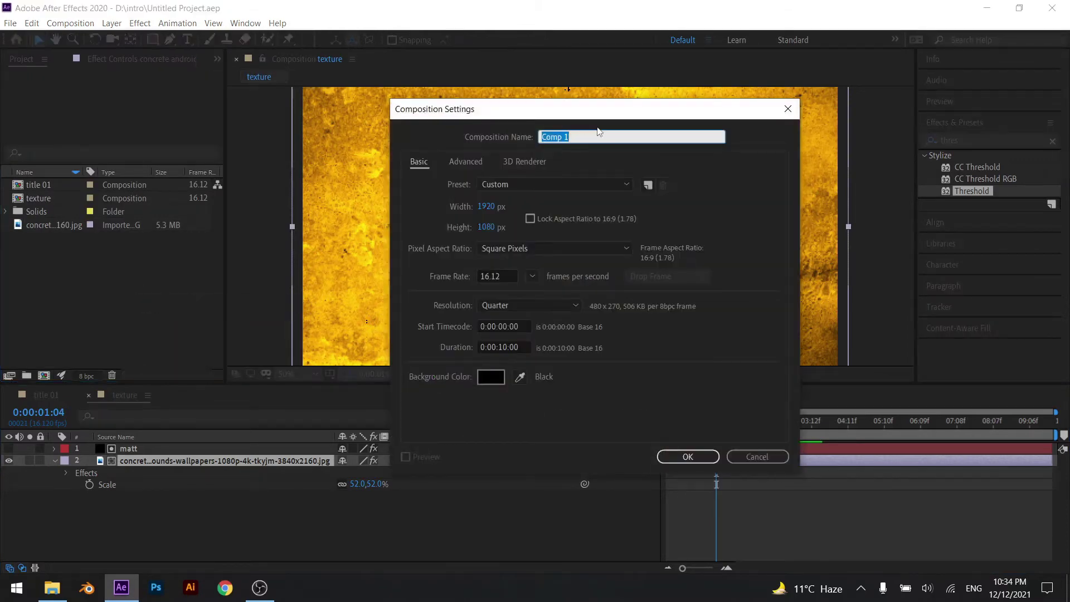
pyautogui.write('scene 01')
pyautogui.press('Return')
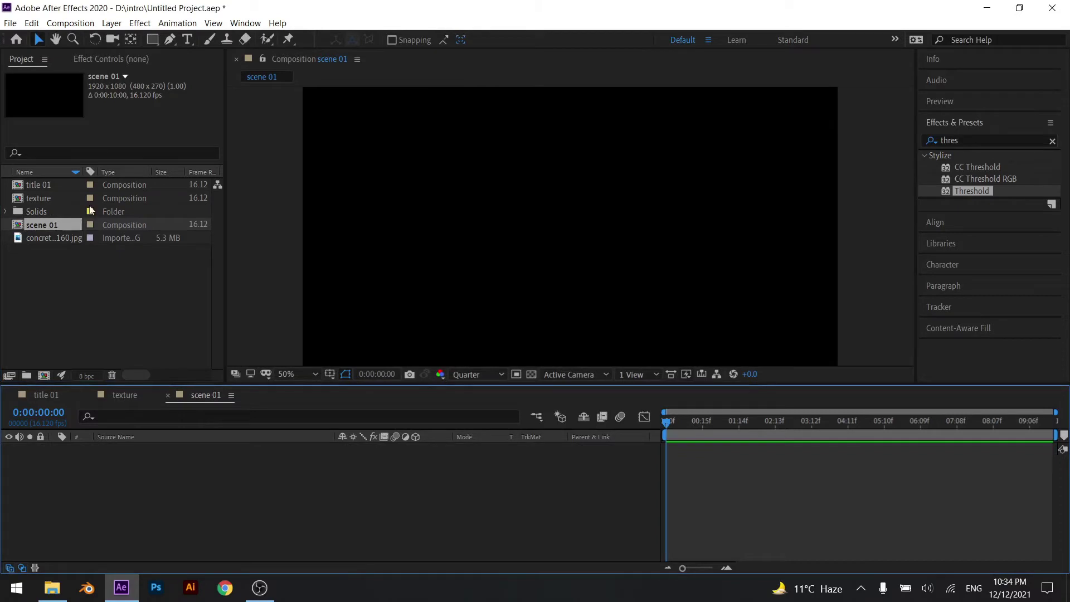
pyautogui.click(41, 188)
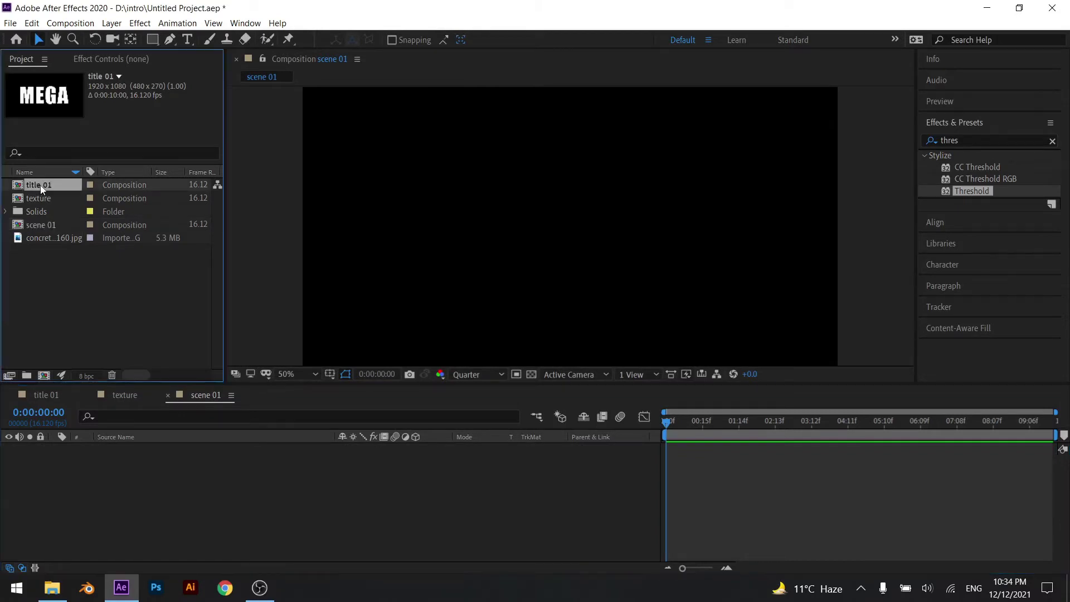
pyautogui.moveTo(42, 190); pyautogui.dragTo(173, 471)
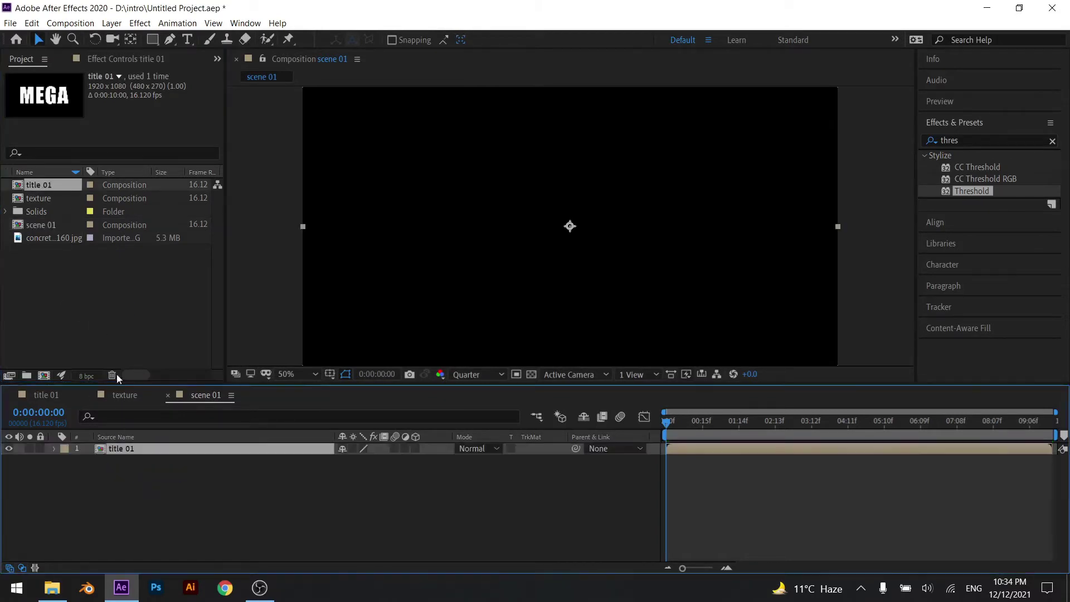
# Create another new composition named 'image bg'.
pyautogui.rightClick(113, 283)
pyautogui.click(168, 292)
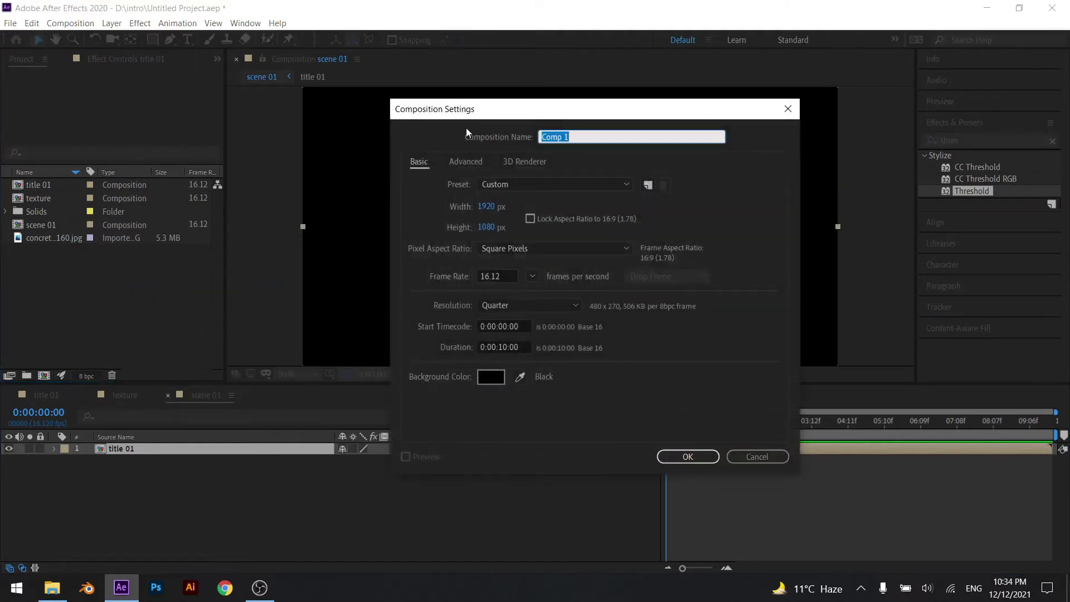
pyautogui.write('image bg')
pyautogui.press('Return')
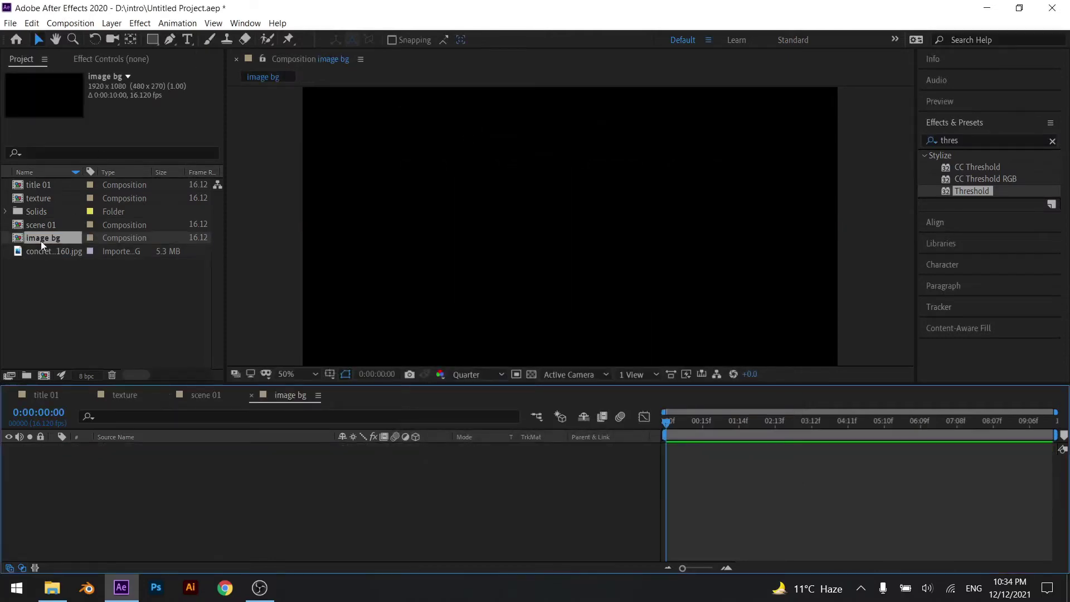
# Import 1186818.jpg from the intro folder into the Project panel.
pyautogui.click(52, 587)
pyautogui.click(321, 169)
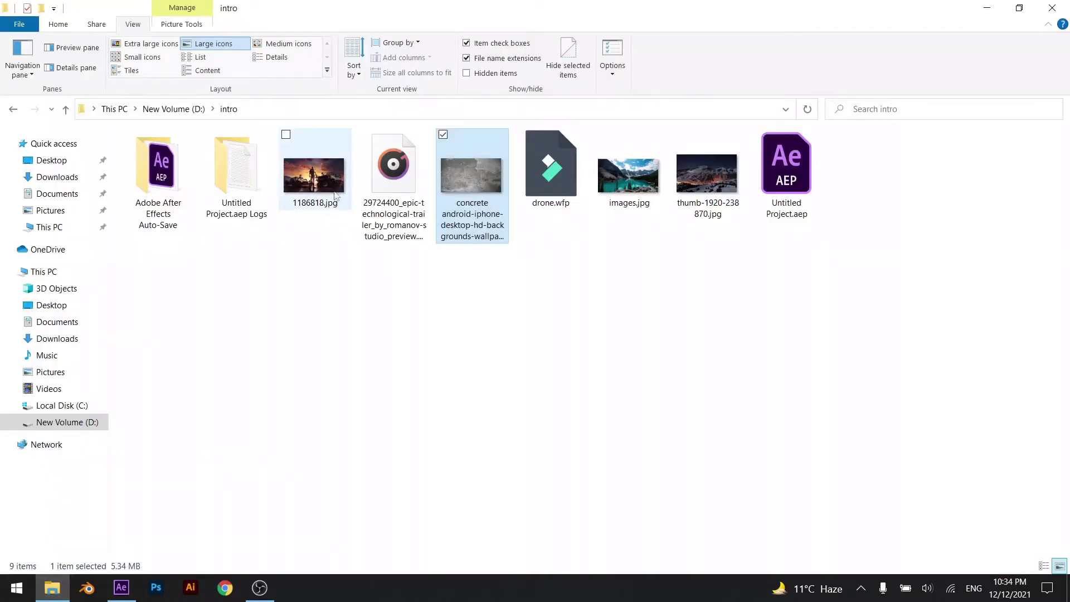
pyautogui.hotkey('alt', 'Tab')
pyautogui.moveTo(321, 169); pyautogui.dragTo(121, 309)
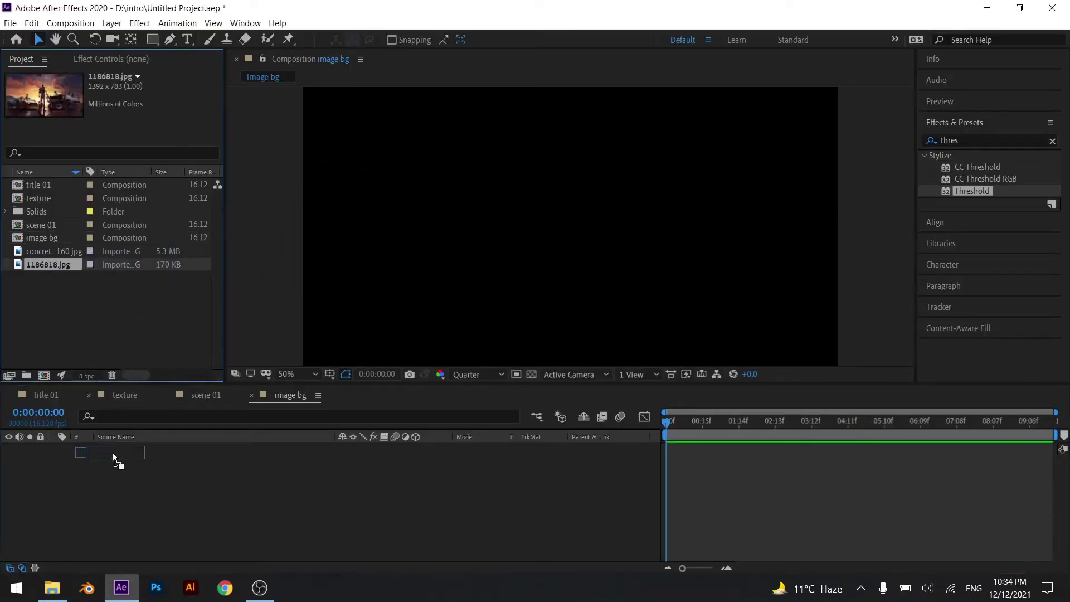
# Put 1186818.jpg in image bg at 140% scale, then place image bg below title 01 in scene 01.
pyautogui.moveTo(112, 453); pyautogui.dragTo(126, 504)
pyautogui.press('s')
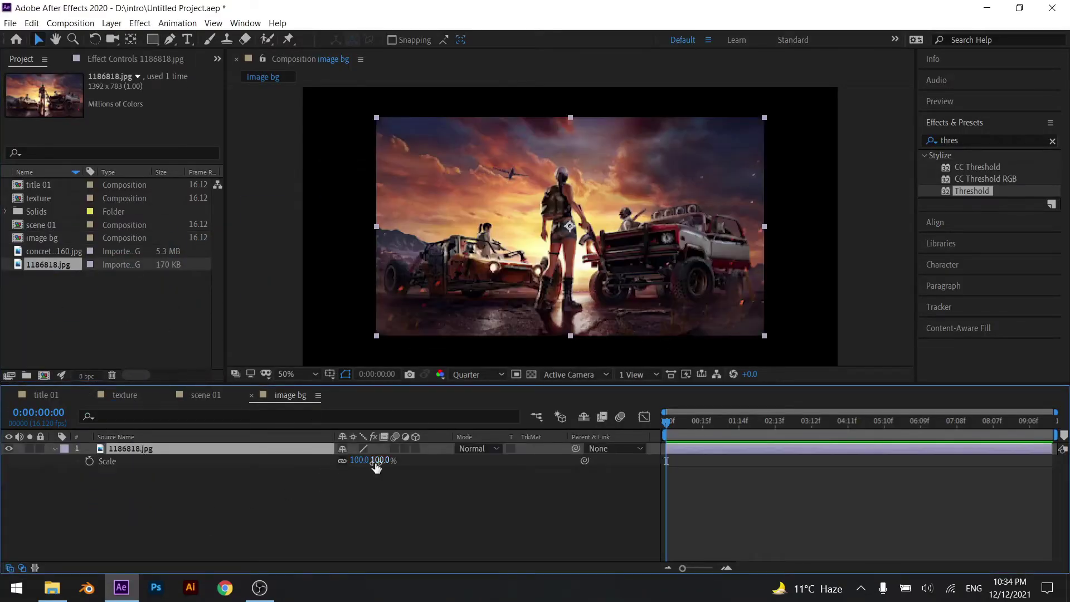
pyautogui.moveTo(377, 465); pyautogui.dragTo(413, 468)
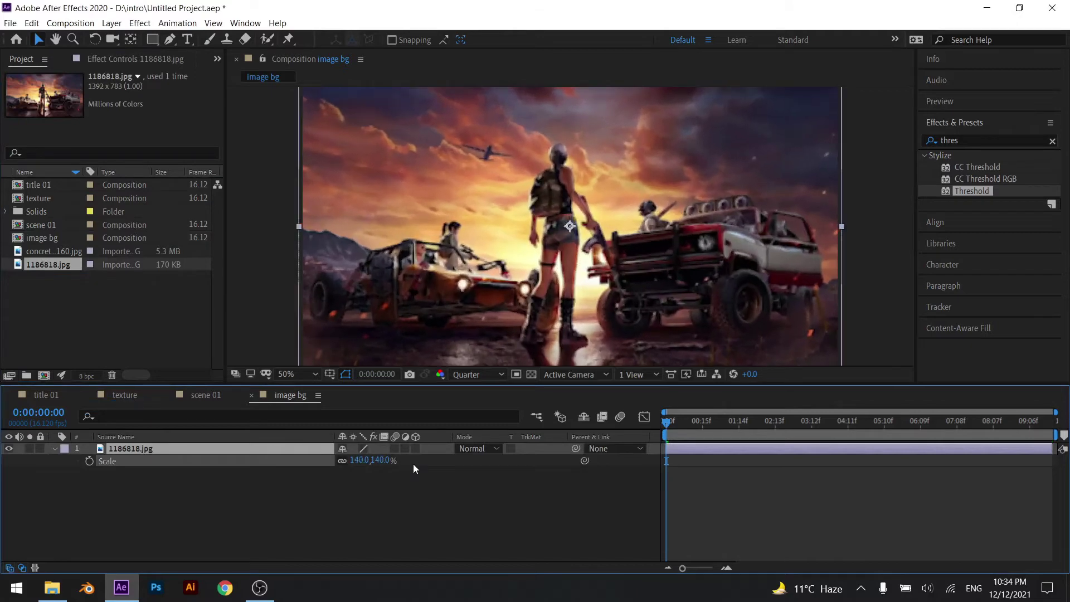
pyautogui.moveTo(267, 448); pyautogui.dragTo(263, 439)
pyautogui.moveTo(204, 402)
pyautogui.mouseDown()
pyautogui.moveTo(65, 263)
pyautogui.moveTo(168, 514)
pyautogui.mouseUp()
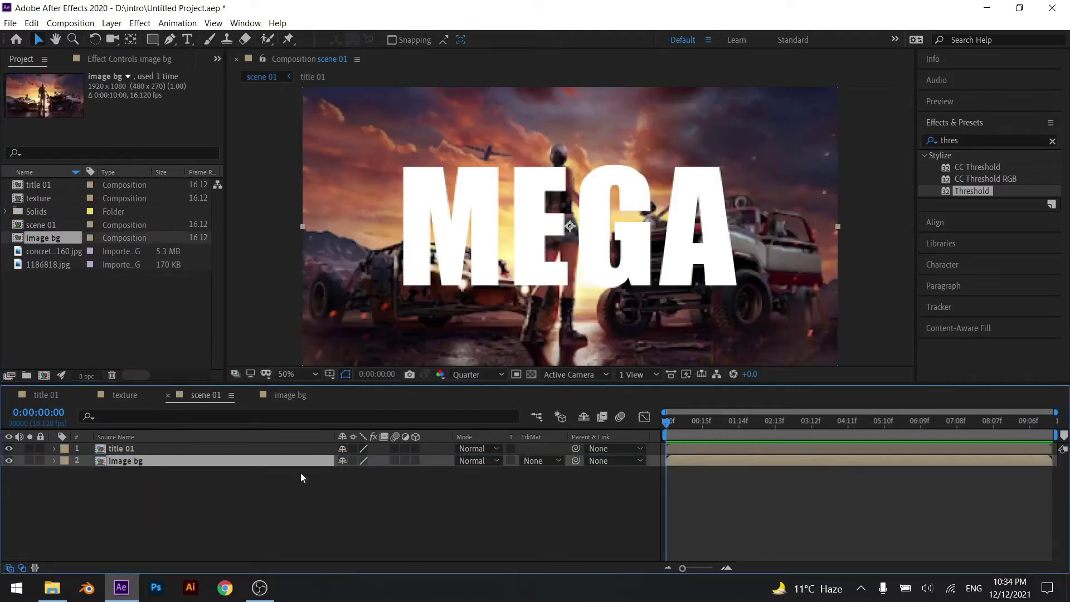
# Save, then set the image bg layer's track matte to Alpha Matte 'title 01'.
pyautogui.hotkey('ctrl', 's')
pyautogui.click(534, 460)
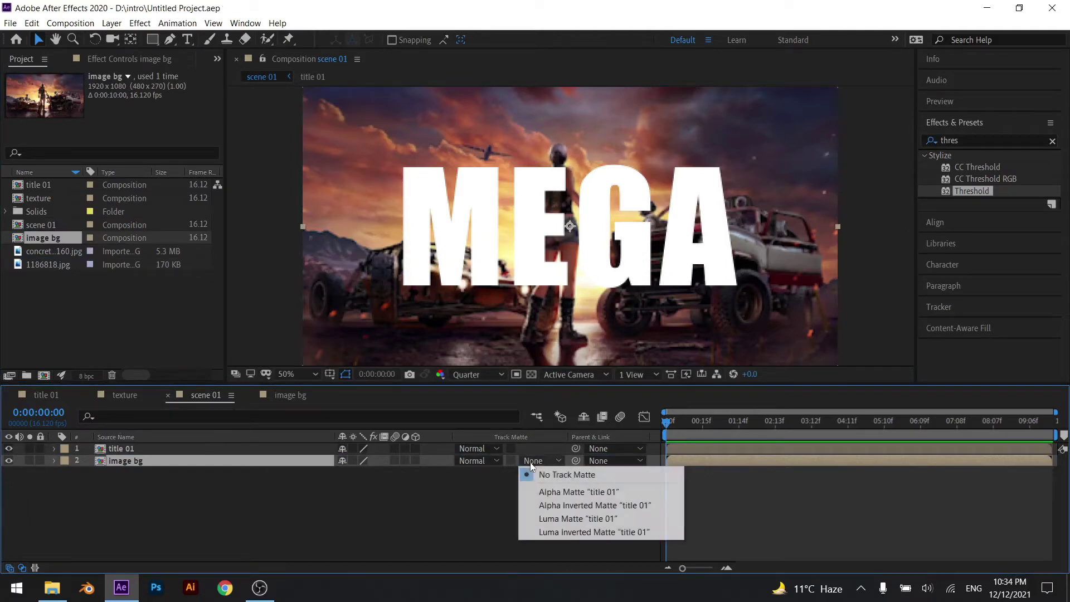
pyautogui.click(544, 496)
pyautogui.click(464, 499)
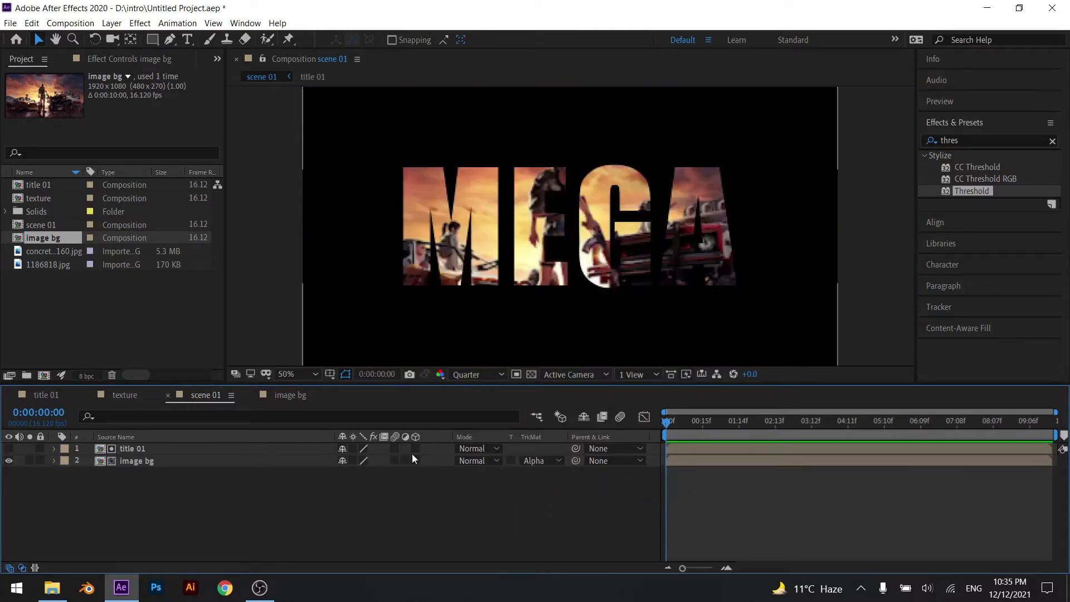
# Add a Null Object to scene 01 and rename it 'zoom'.
pyautogui.rightClick(231, 518)
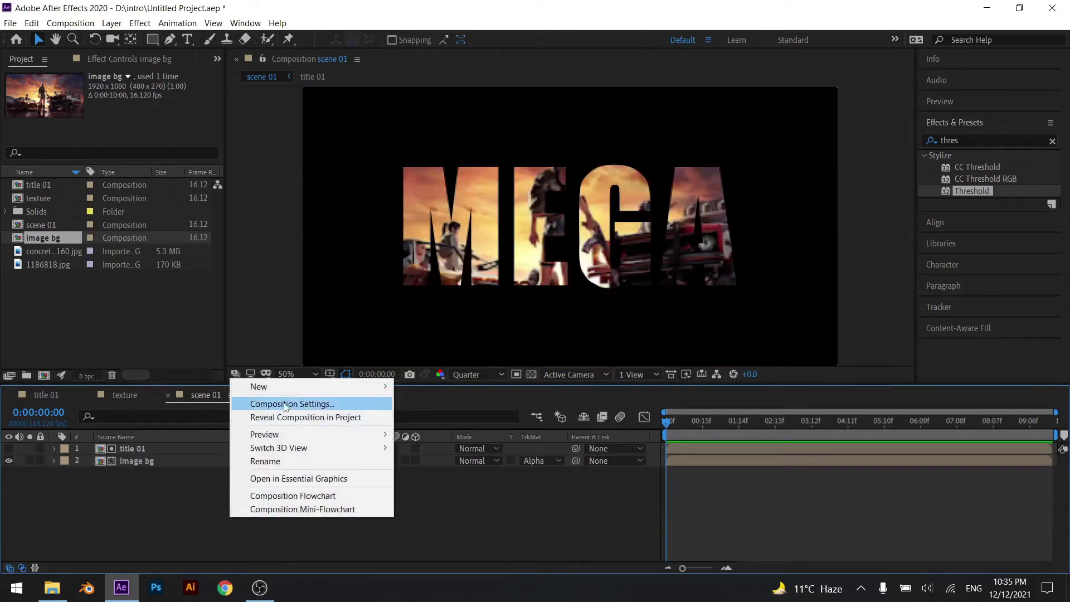
pyautogui.moveTo(326, 387)
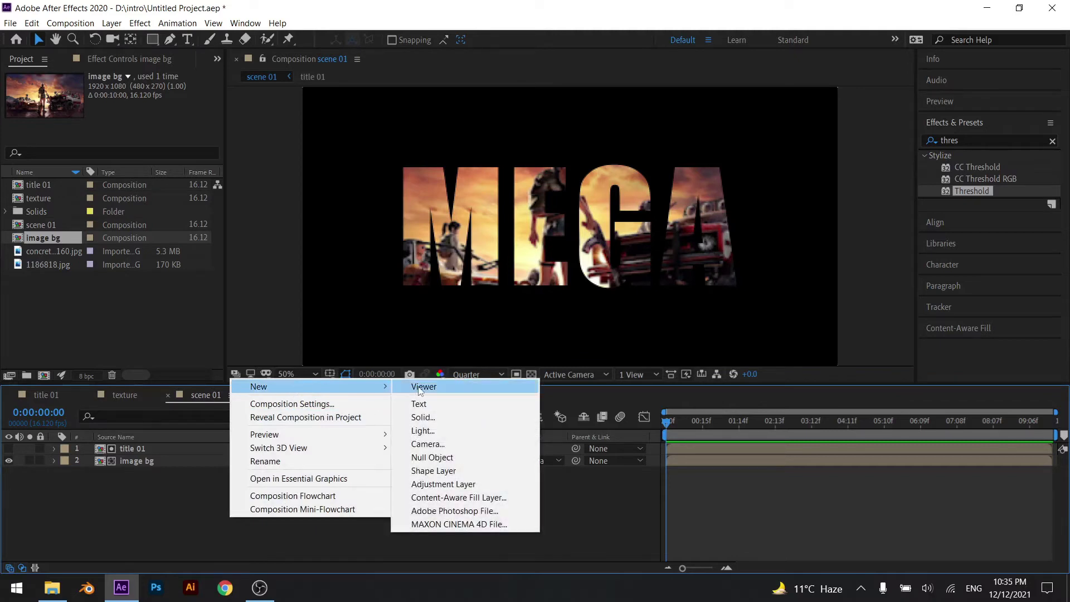
pyautogui.click(434, 459)
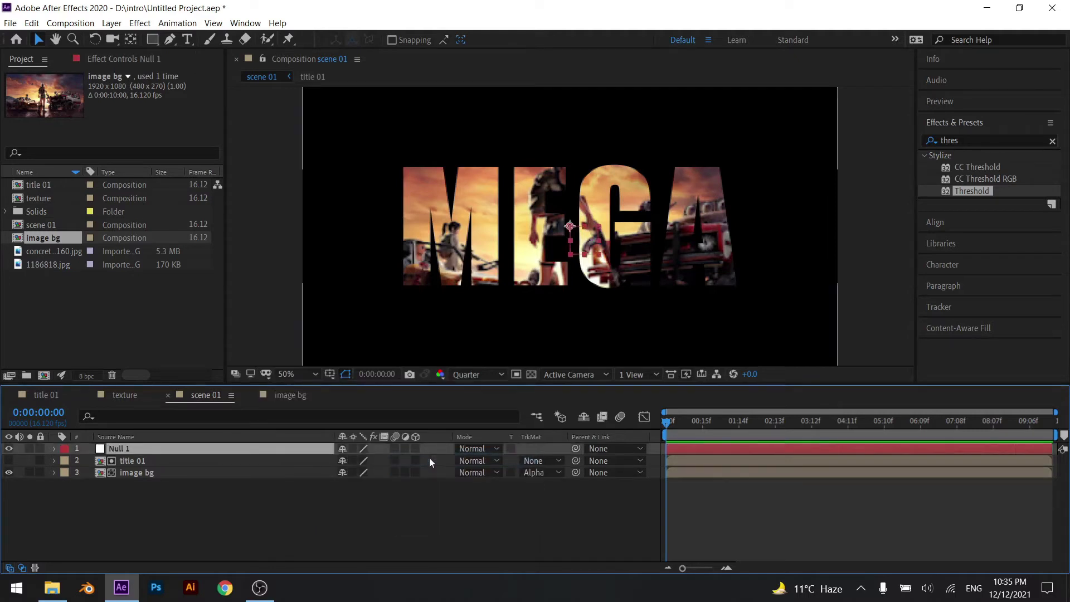
pyautogui.rightClick(200, 446)
pyautogui.click(210, 443)
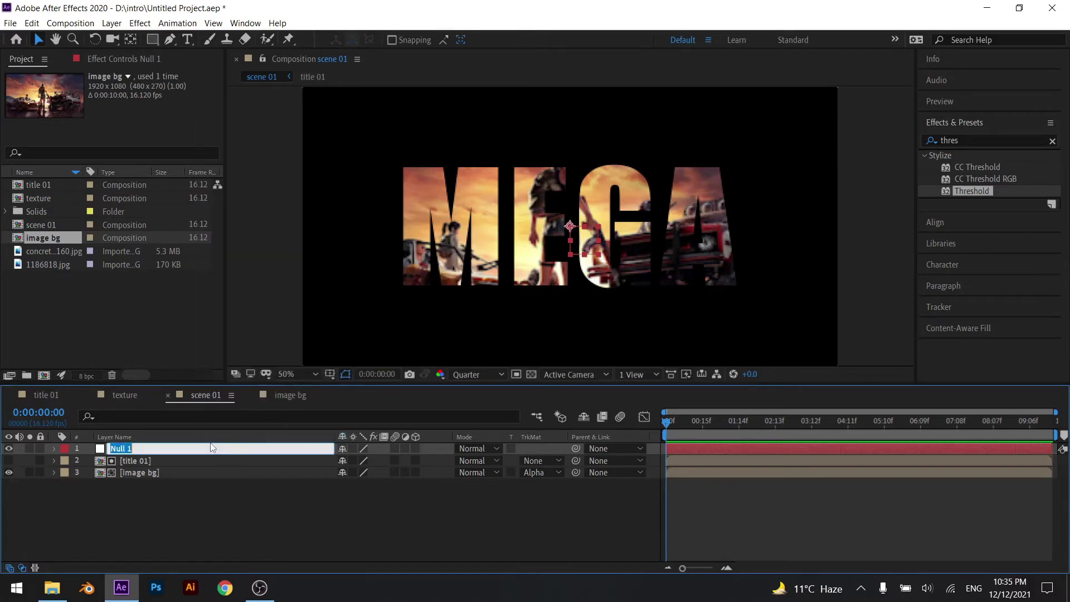
pyautogui.write('zoom')
pyautogui.press('Return')
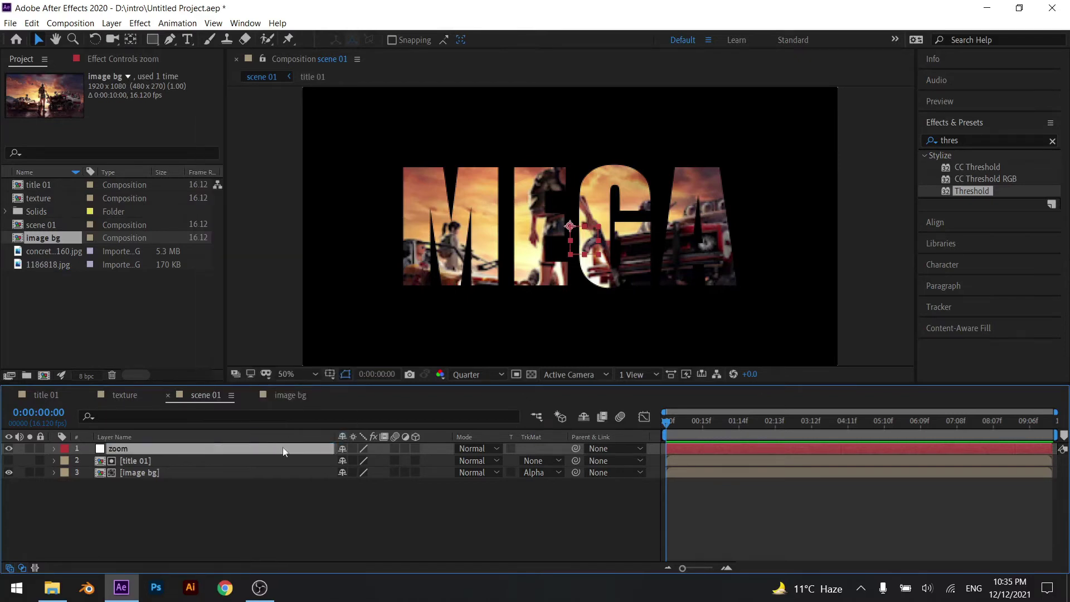
pyautogui.click(261, 462)
# Parent title 01 to the zoom null, scrub through scene 01, and save the project.
pyautogui.moveTo(576, 461); pyautogui.dragTo(202, 452)
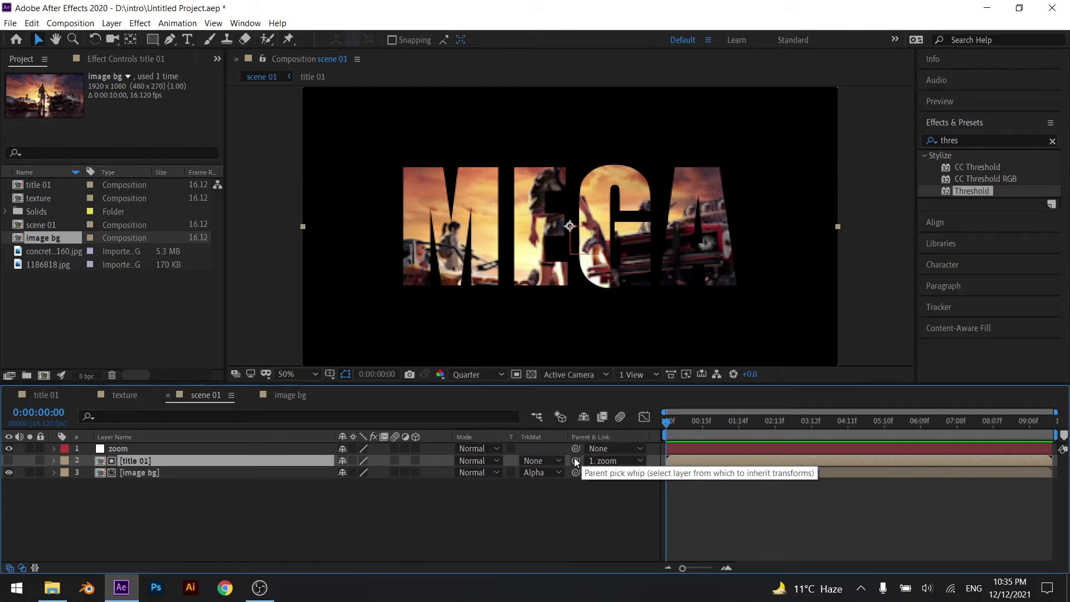
pyautogui.moveTo(574, 459); pyautogui.dragTo(266, 449)
pyautogui.click(599, 535)
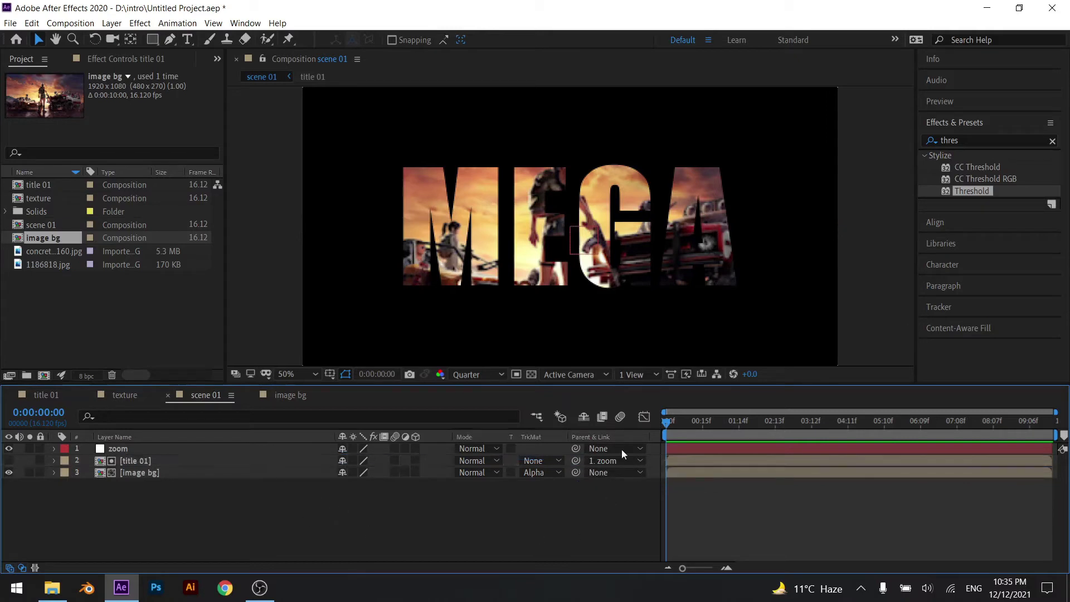
pyautogui.rightClick(627, 434)
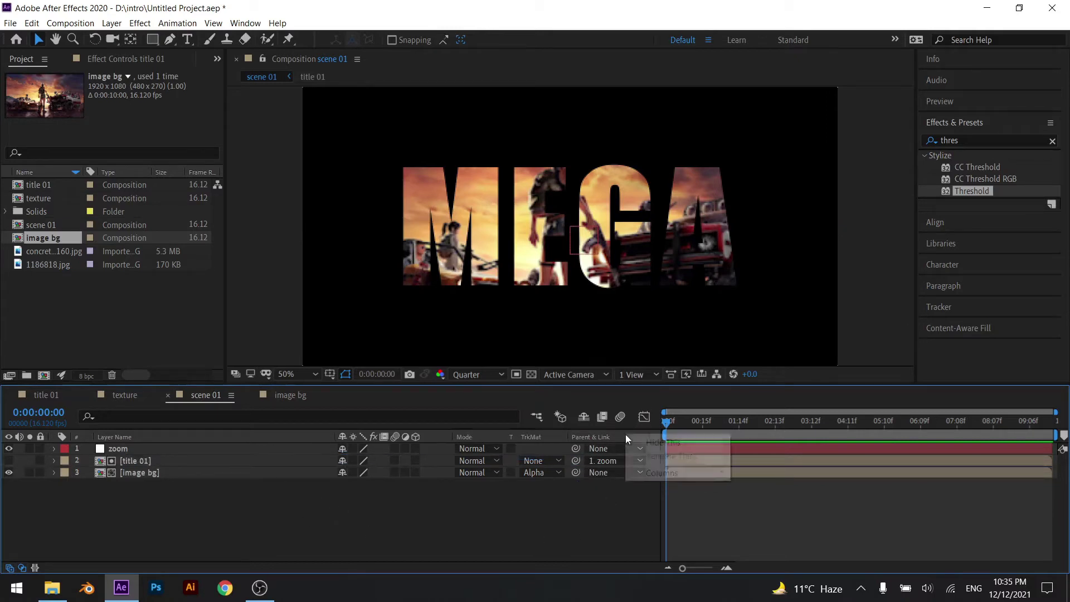
pyautogui.moveTo(656, 473)
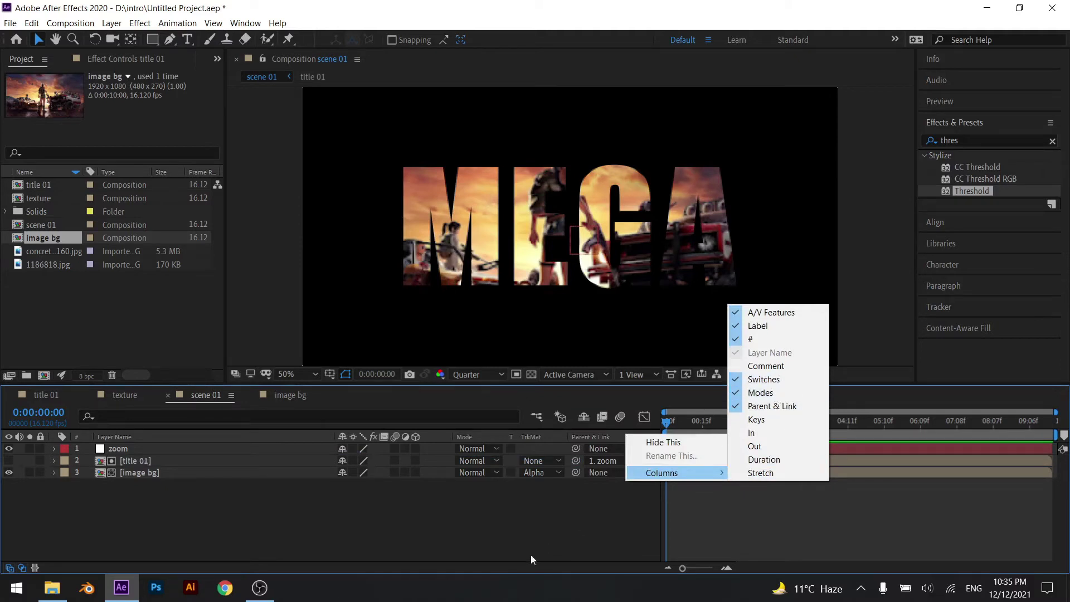
pyautogui.click(533, 538)
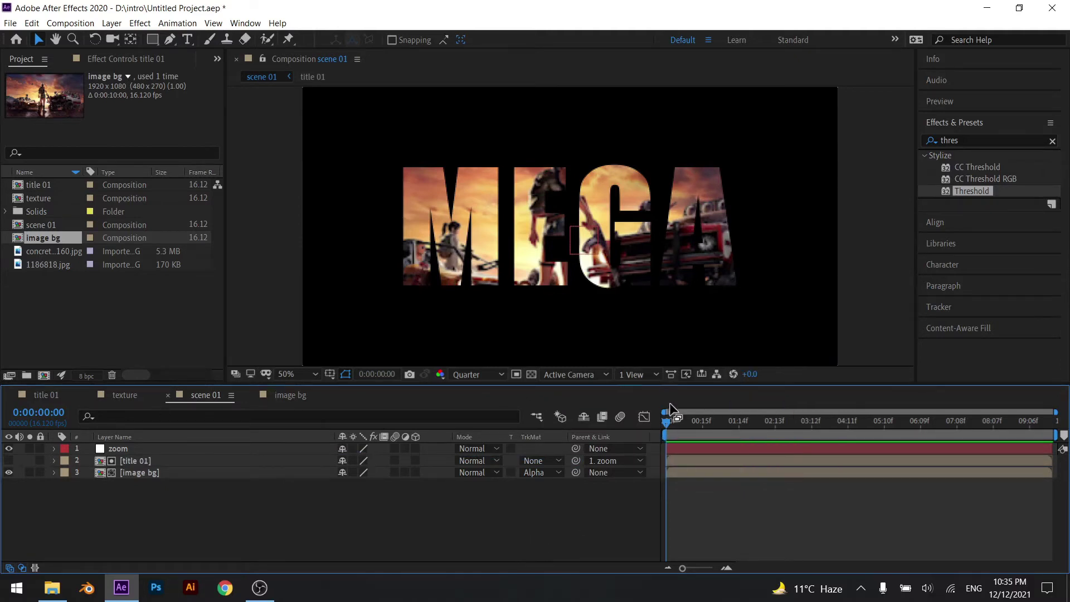
pyautogui.moveTo(677, 422); pyautogui.dragTo(655, 420)
pyautogui.hotkey('ctrl', 's')
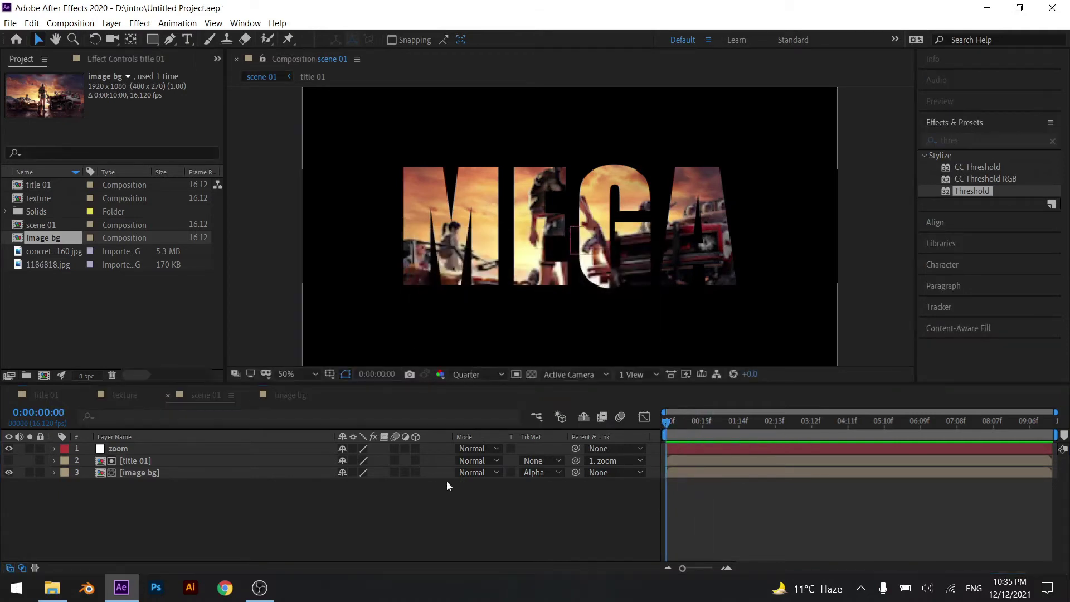
# Make the zoom, title 01 and image bg layers 3D and save the project.
pyautogui.click(153, 458)
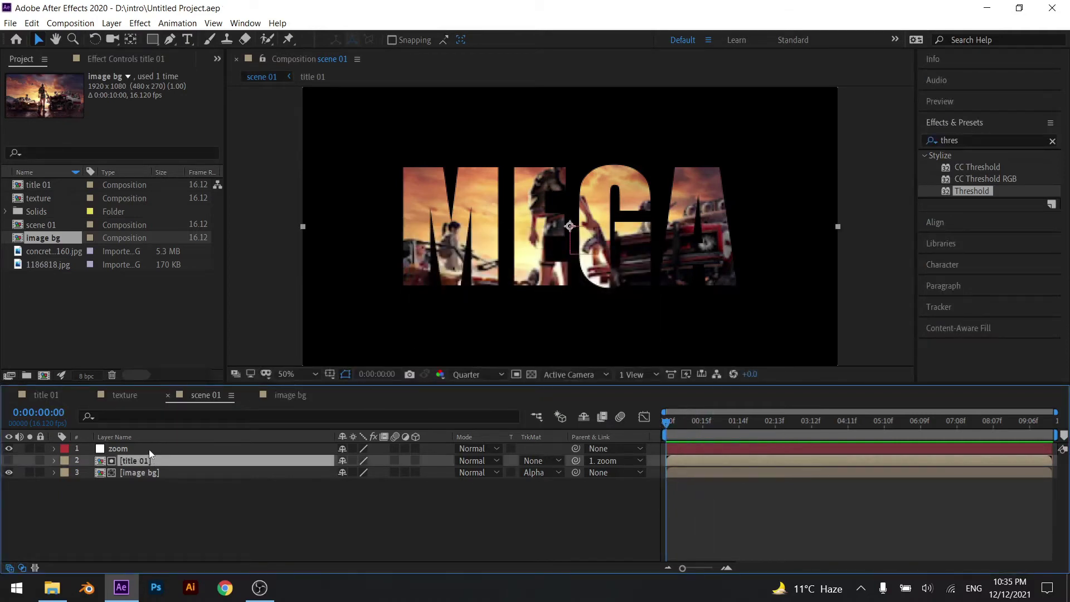
pyautogui.click(149, 450)
pyautogui.click(261, 514)
pyautogui.click(416, 449)
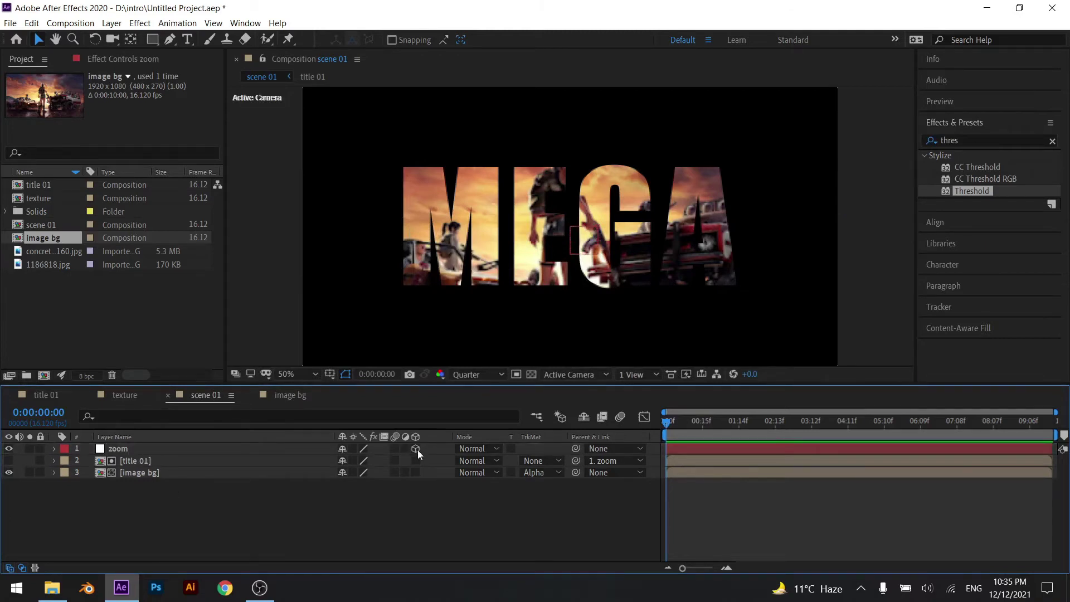
pyautogui.click(416, 461)
pyautogui.click(416, 473)
pyautogui.hotkey('ctrl', 's')
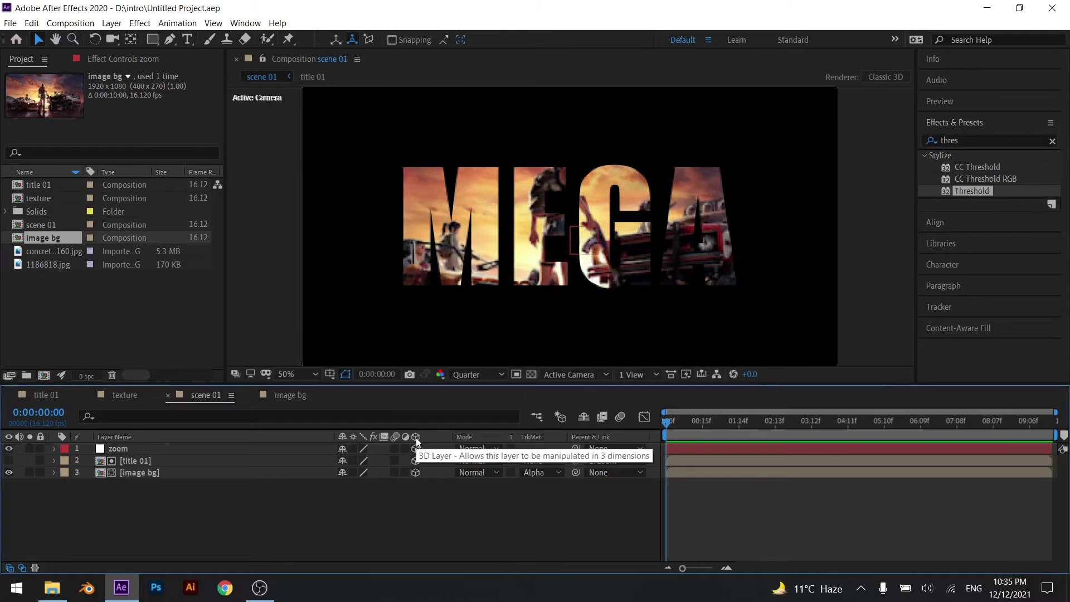
# Set a Position keyframe on the zoom null at 960,540,0 at frame 0.
pyautogui.click(255, 453)
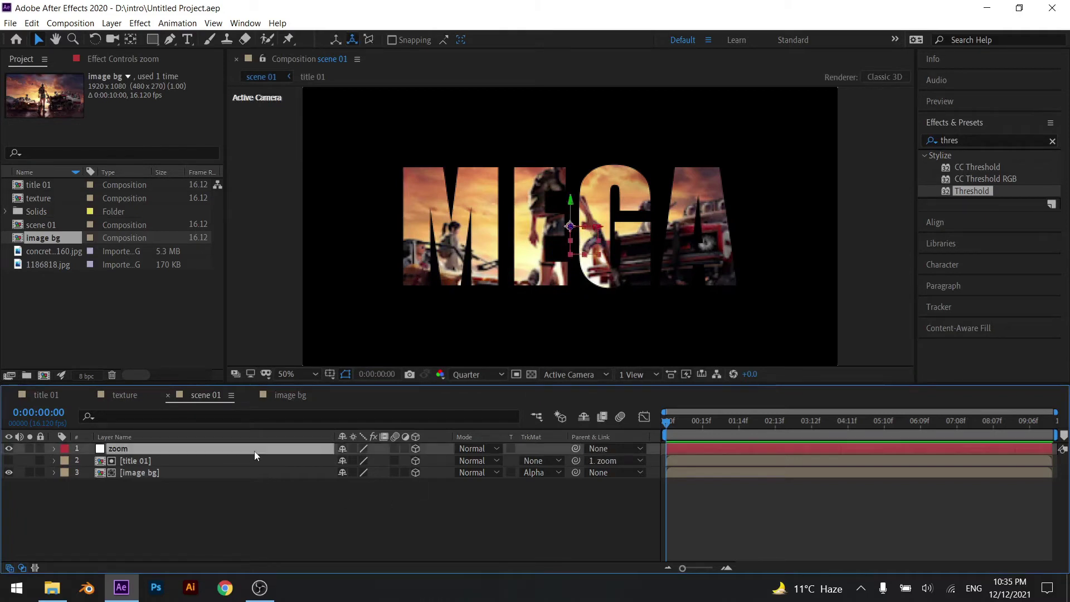
pyautogui.press('p')
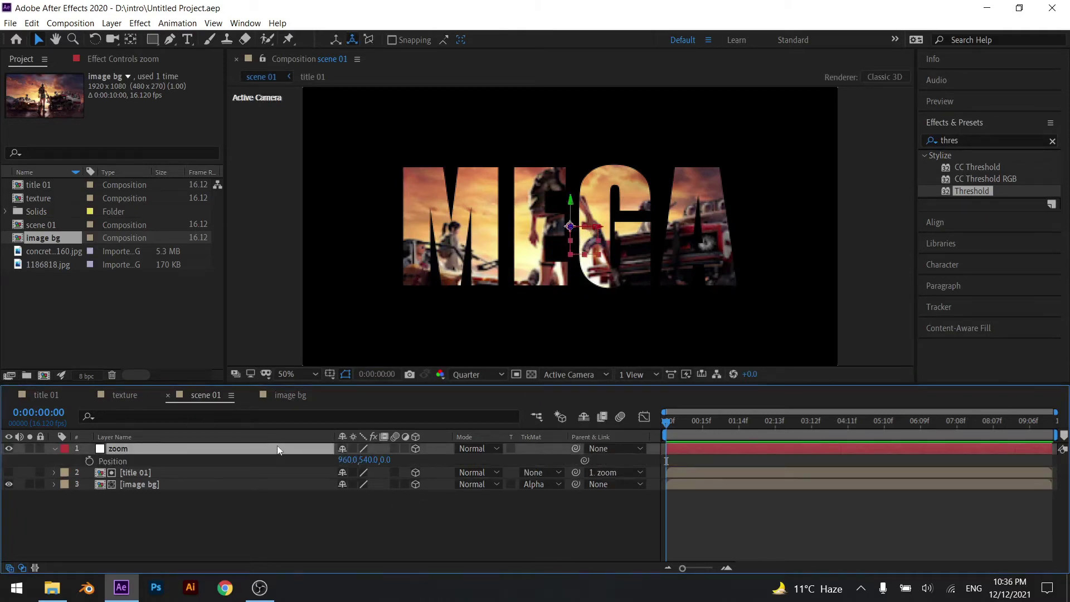
pyautogui.click(90, 461)
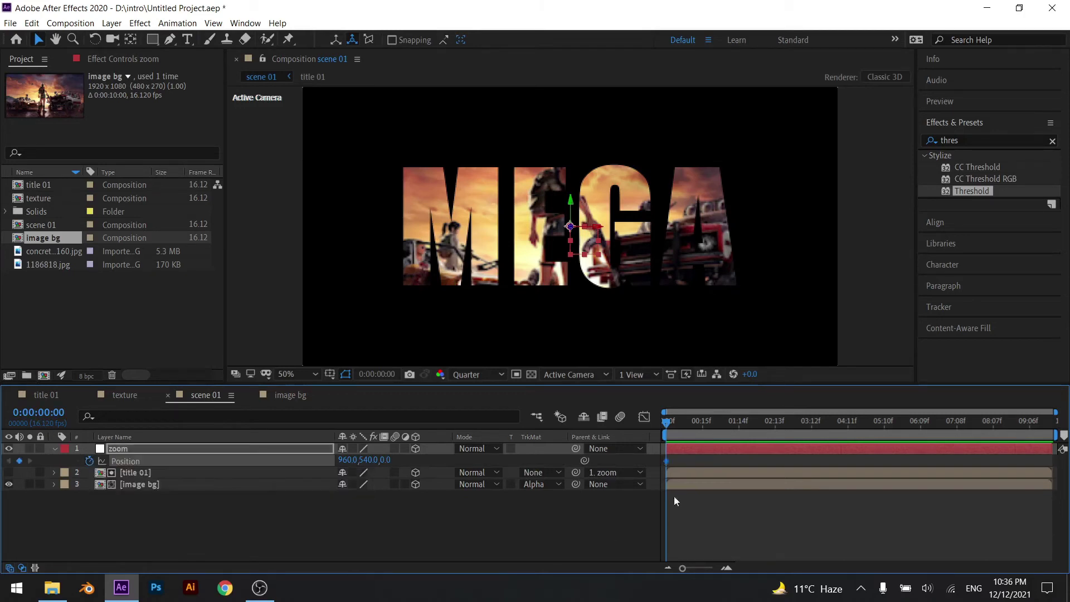
# Move the zoom Position keyframe to 0:00:02:07 and set Z to -2683 at frame 0.
pyautogui.moveTo(667, 461); pyautogui.dragTo(724, 461)
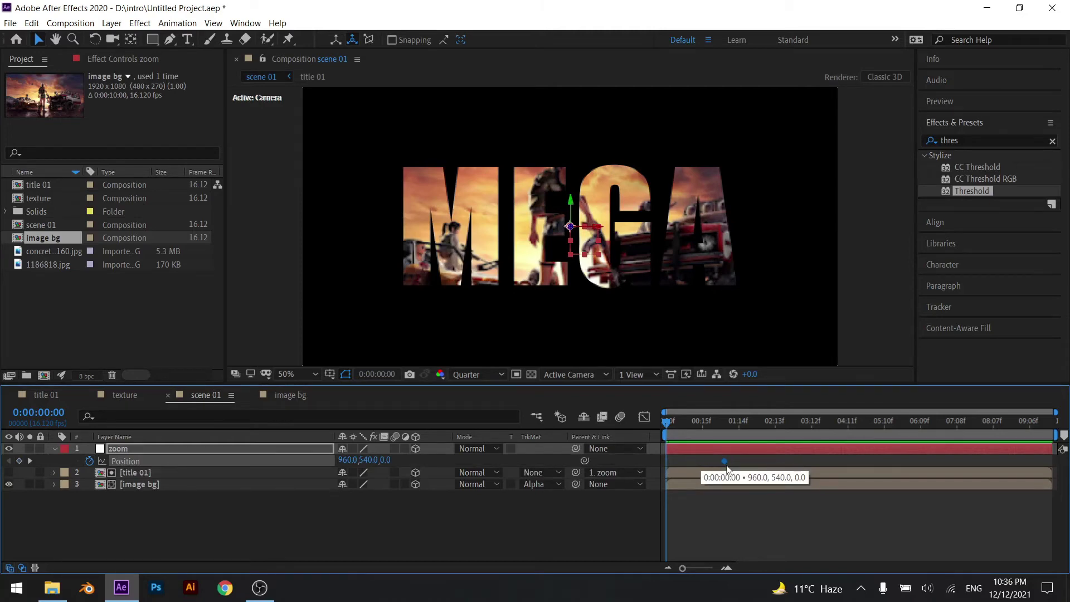
pyautogui.moveTo(726, 463); pyautogui.dragTo(742, 462)
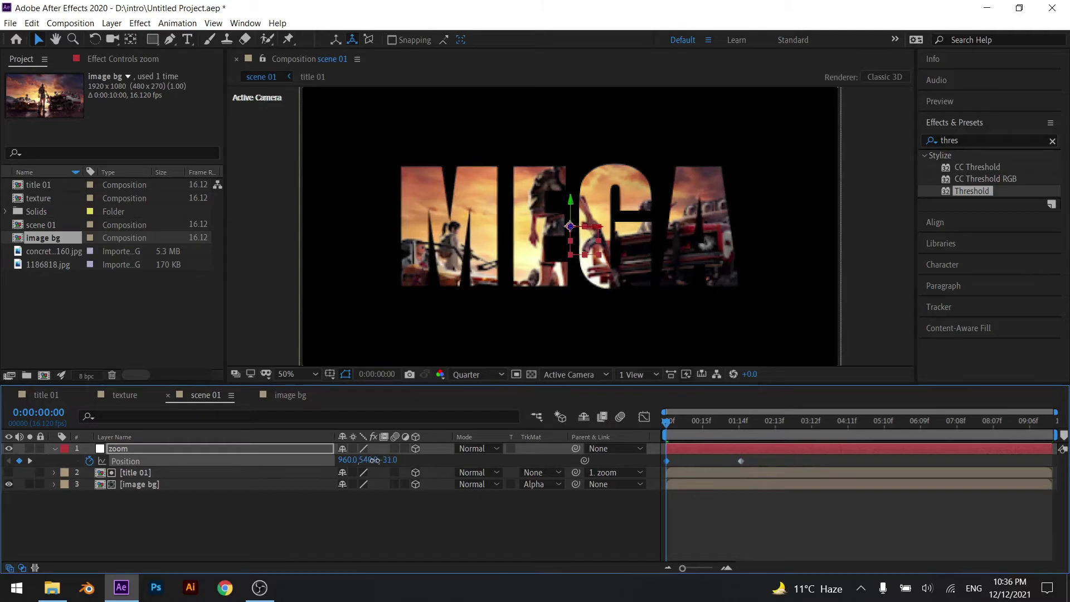
pyautogui.moveTo(386, 459); pyautogui.dragTo(187, 479)
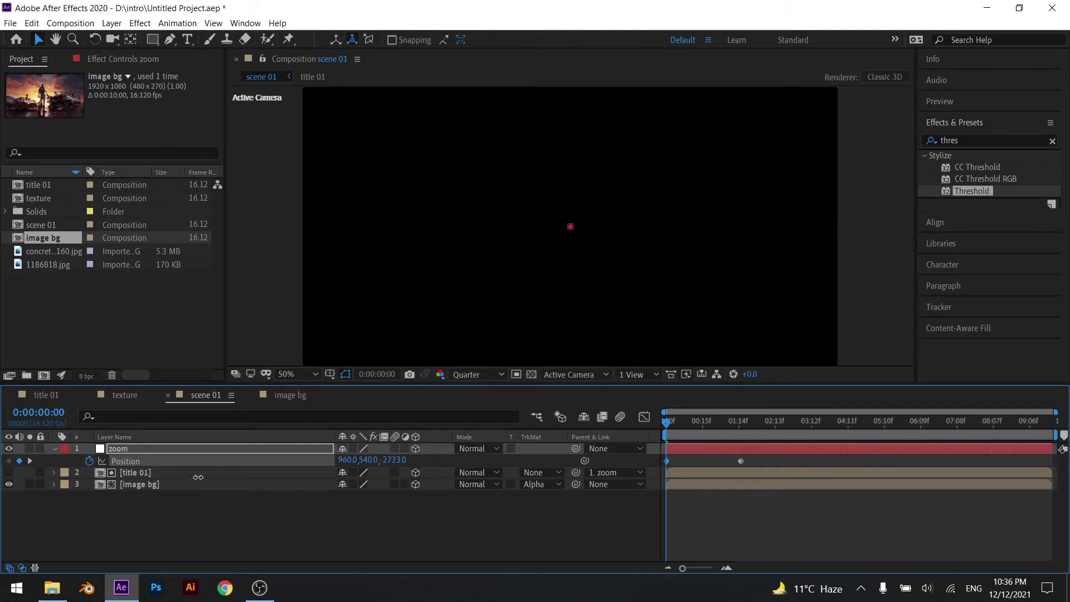
pyautogui.moveTo(198, 478); pyautogui.dragTo(183, 470)
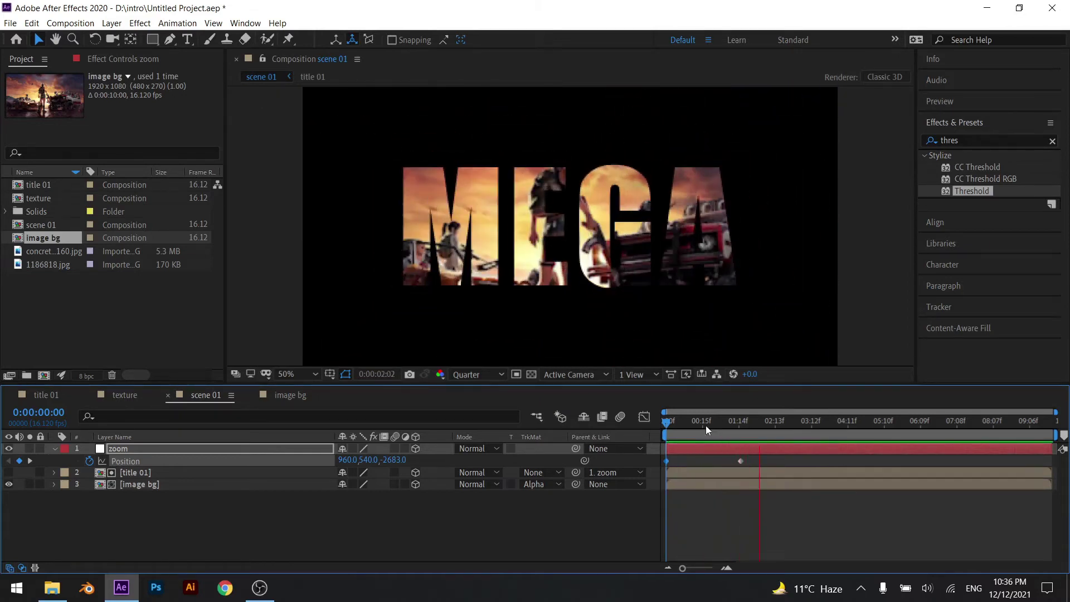
pyautogui.press('space')
# Apply Easy Ease to both zoom Position keyframes.
pyautogui.moveTo(754, 467); pyautogui.dragTo(660, 458)
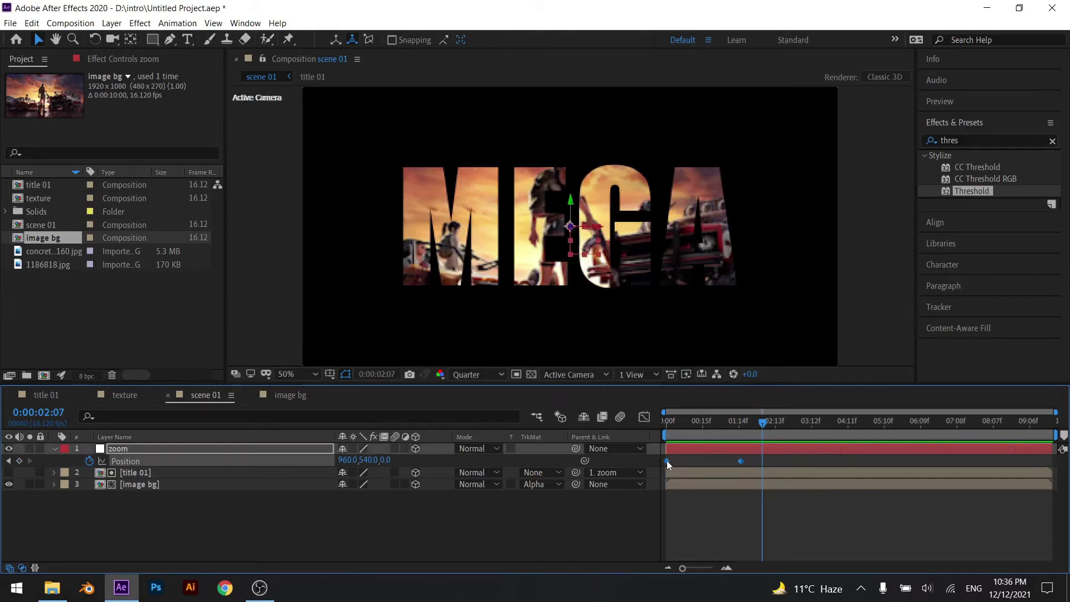
pyautogui.rightClick(667, 461)
pyautogui.moveTo(688, 453)
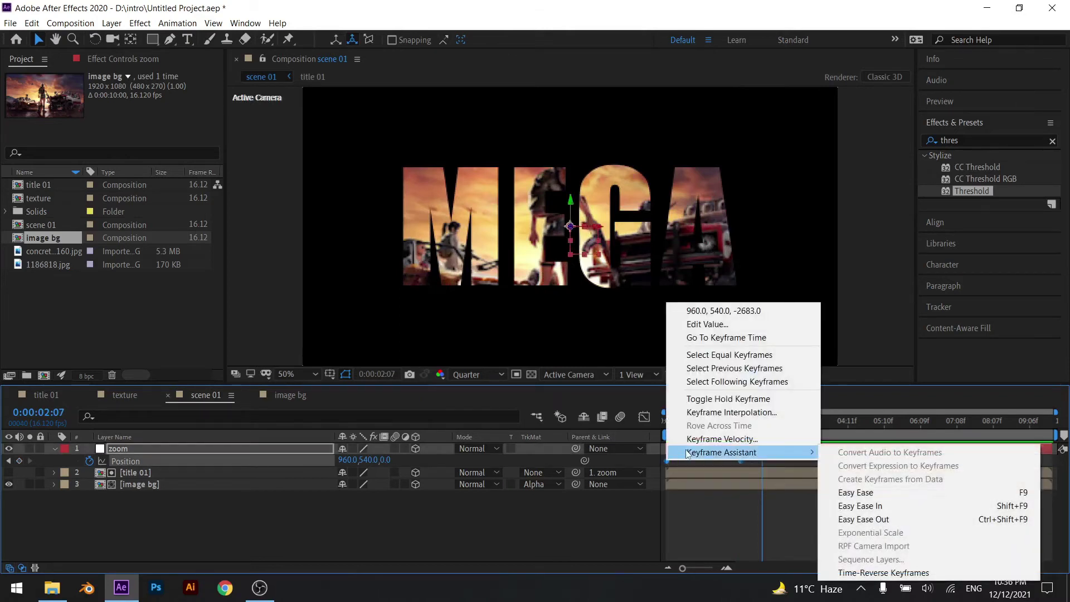
pyautogui.click(910, 493)
pyautogui.moveTo(685, 425); pyautogui.dragTo(658, 431)
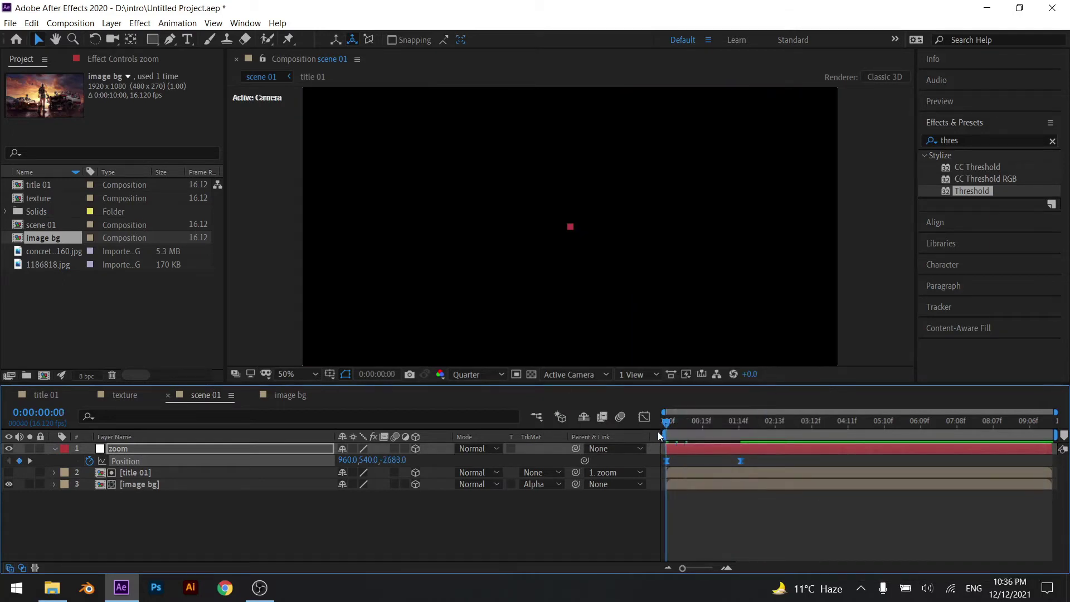
# Turn on motion blur for all three layers and the composition, then save.
pyautogui.press('space')
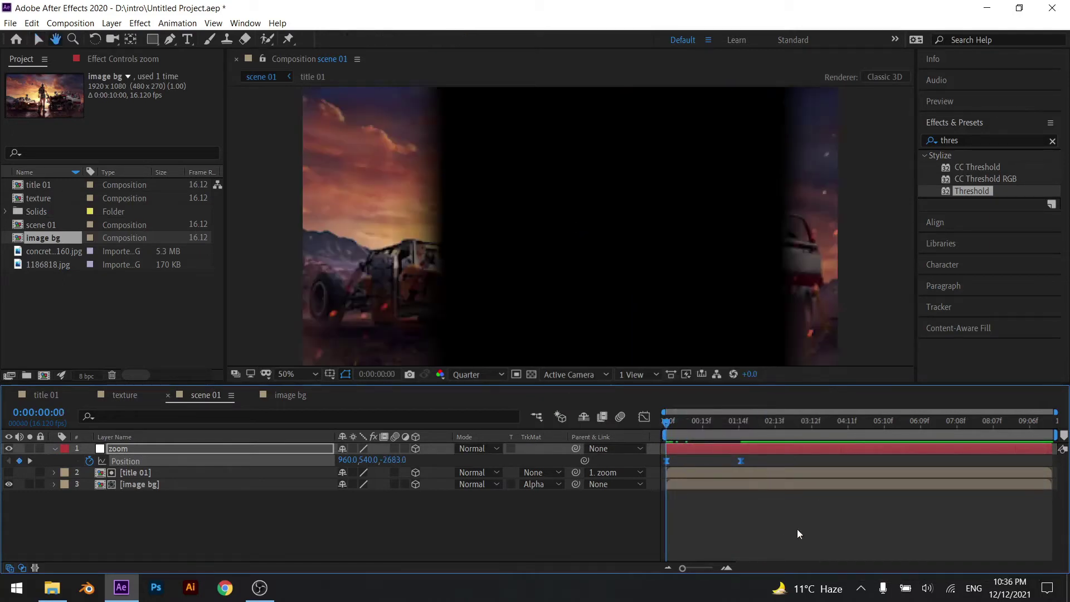
pyautogui.press('space')
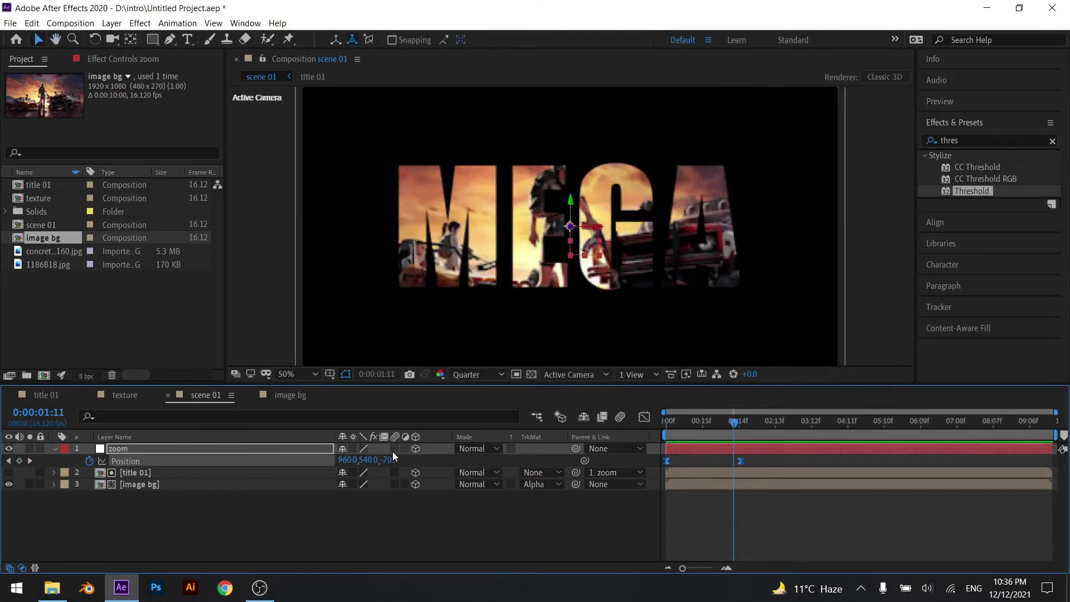
pyautogui.moveTo(393, 449); pyautogui.dragTo(395, 484)
pyautogui.click(439, 512)
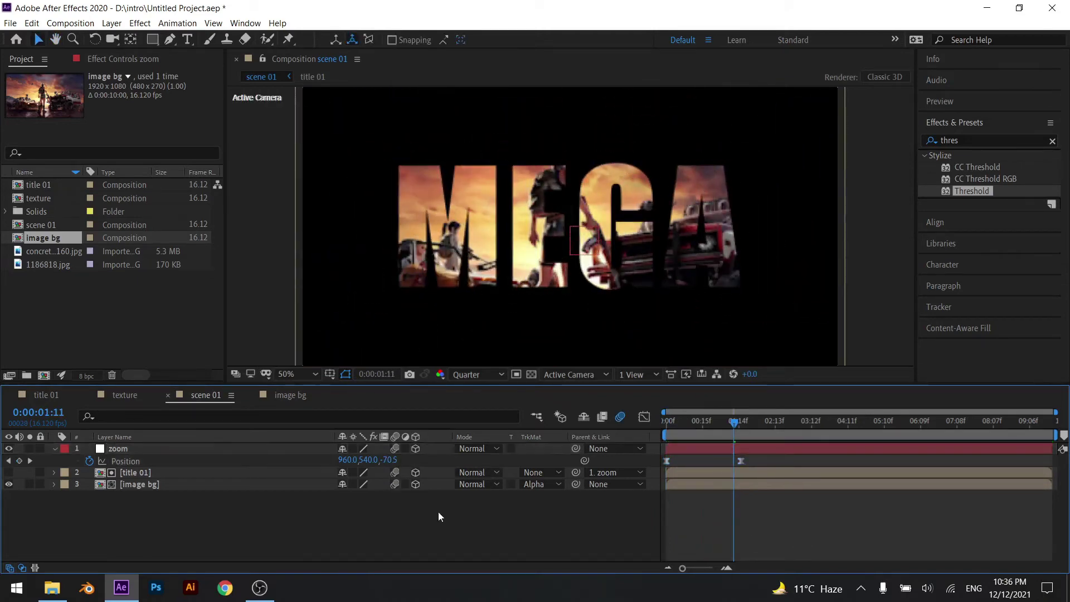
pyautogui.press('Home')
pyautogui.press('space')
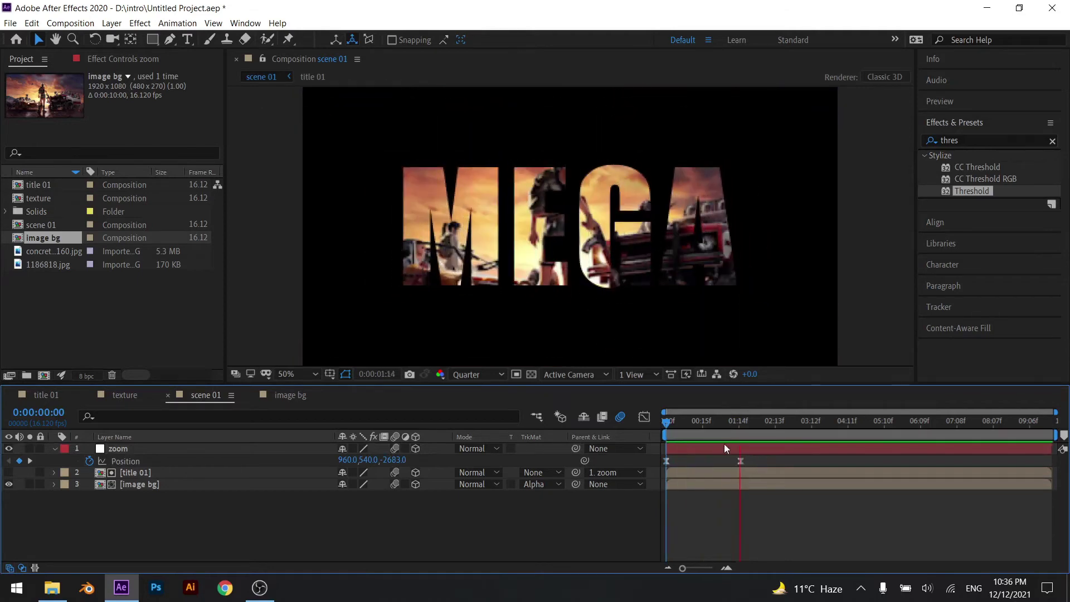
pyautogui.hotkey('ctrl', 's')
# In the speed graph, set the zoom null's final keyframe influence to 55.89%.
pyautogui.moveTo(755, 457); pyautogui.dragTo(653, 471)
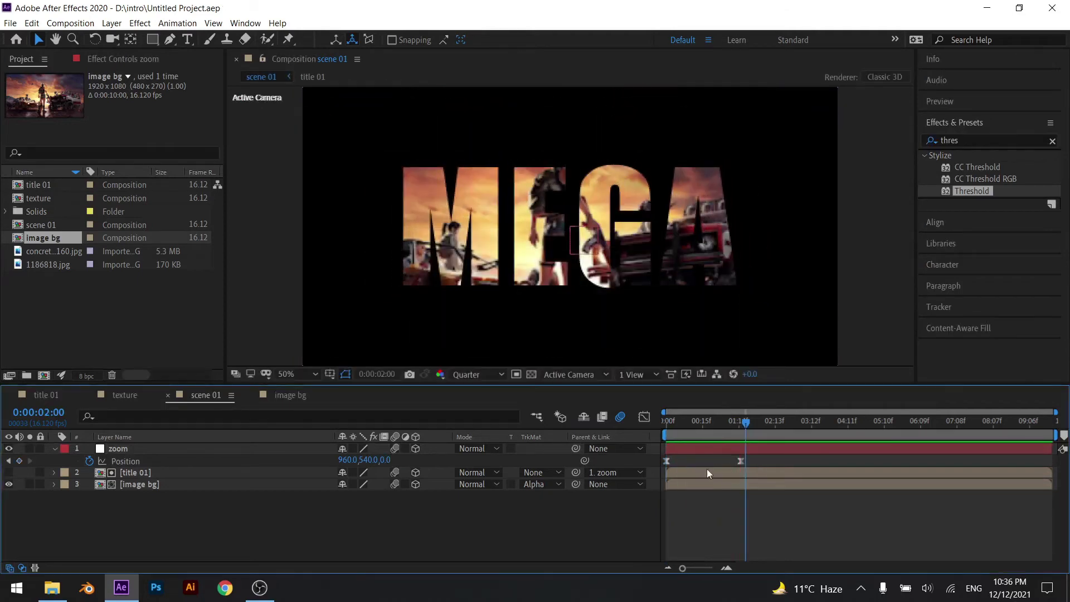
pyautogui.click(644, 418)
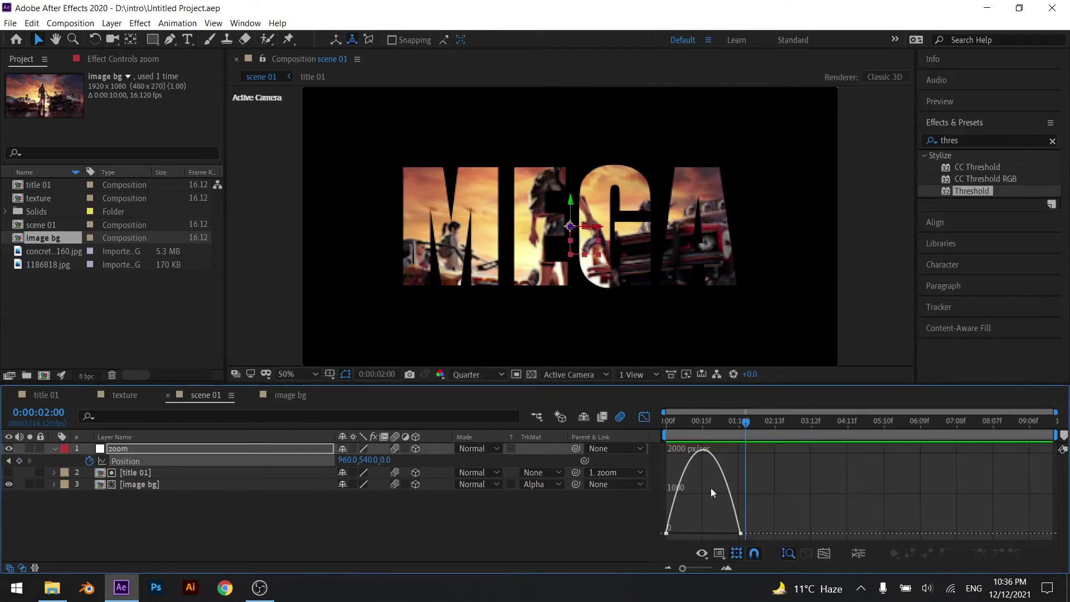
pyautogui.click(720, 554)
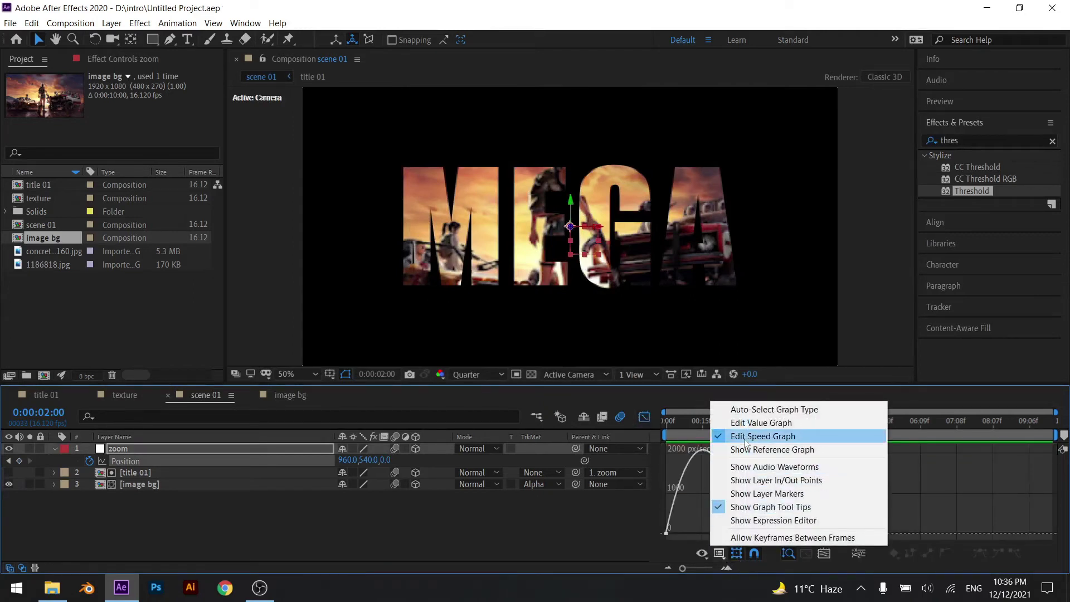
pyautogui.click(704, 492)
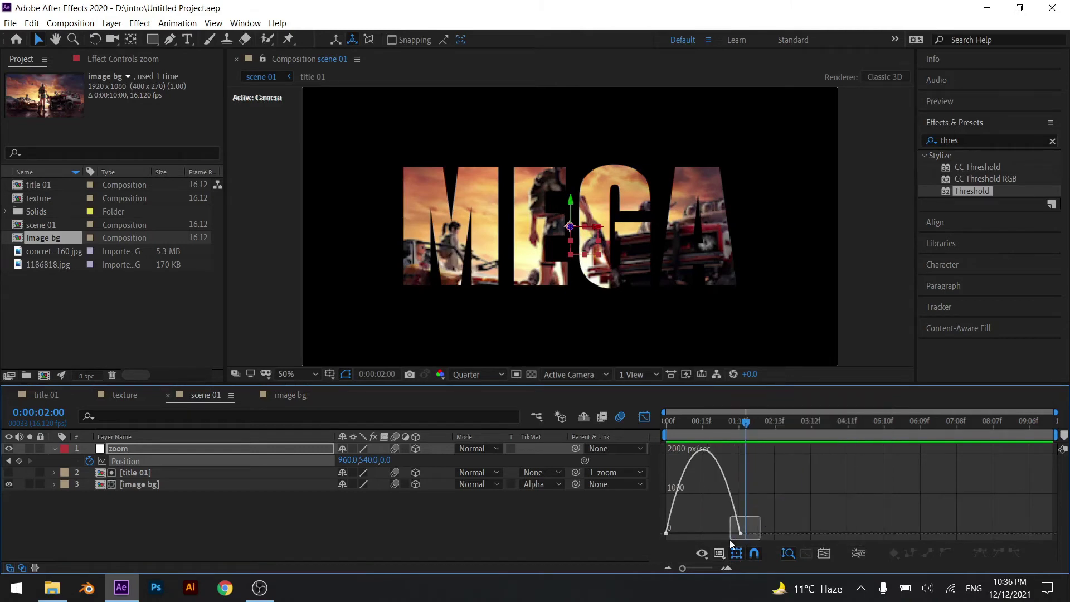
pyautogui.moveTo(730, 539); pyautogui.dragTo(705, 534)
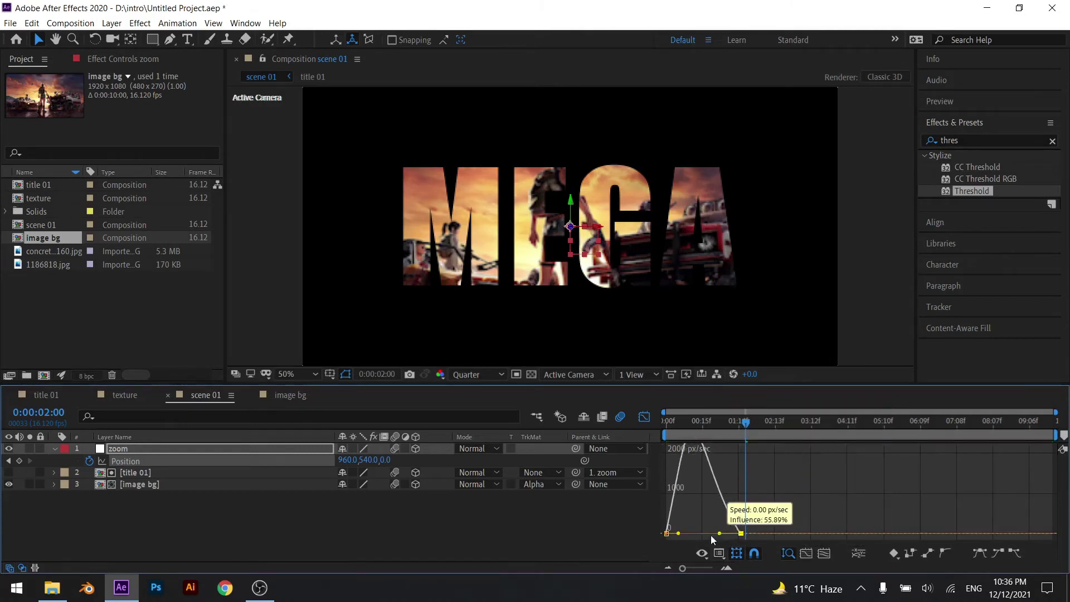
pyautogui.click(644, 417)
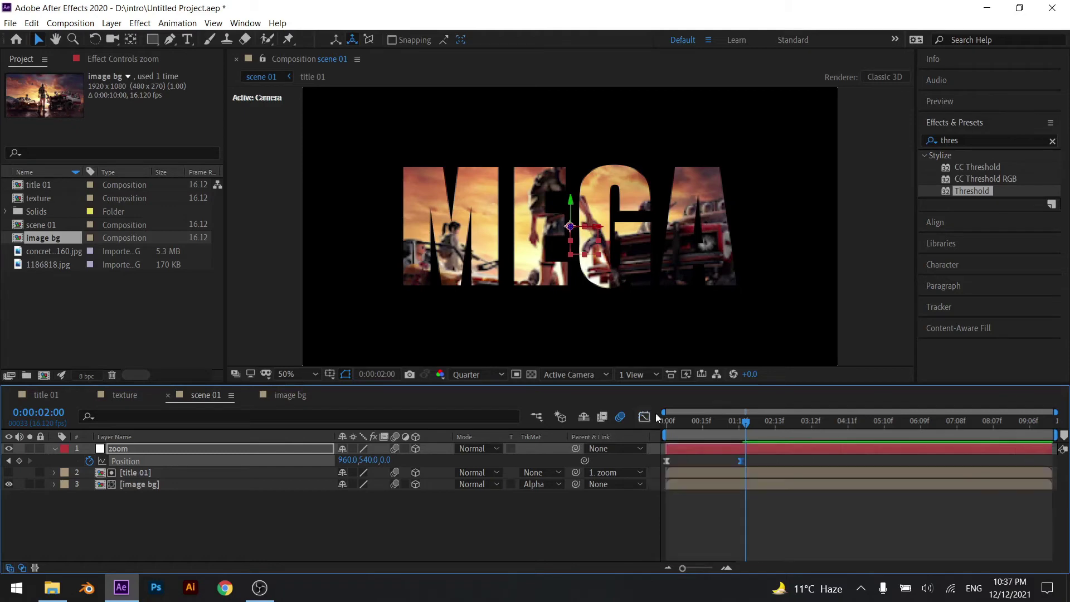
pyautogui.press('Home')
pyautogui.press('space')
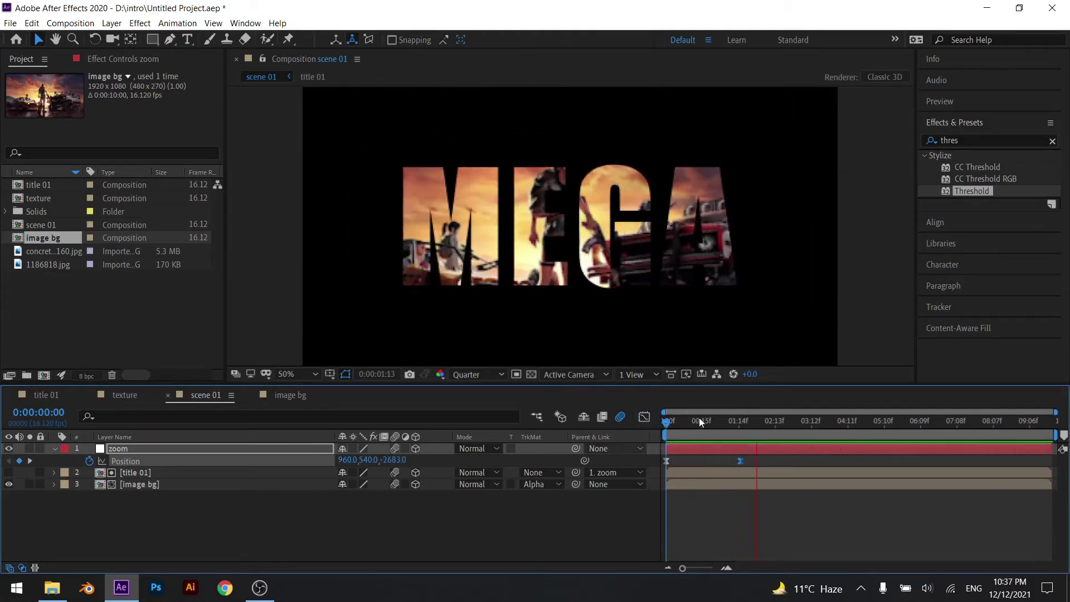
pyautogui.press('space')
# Try keyframing image bg Scale at 200%, then undo the attempt.
pyautogui.click(677, 430)
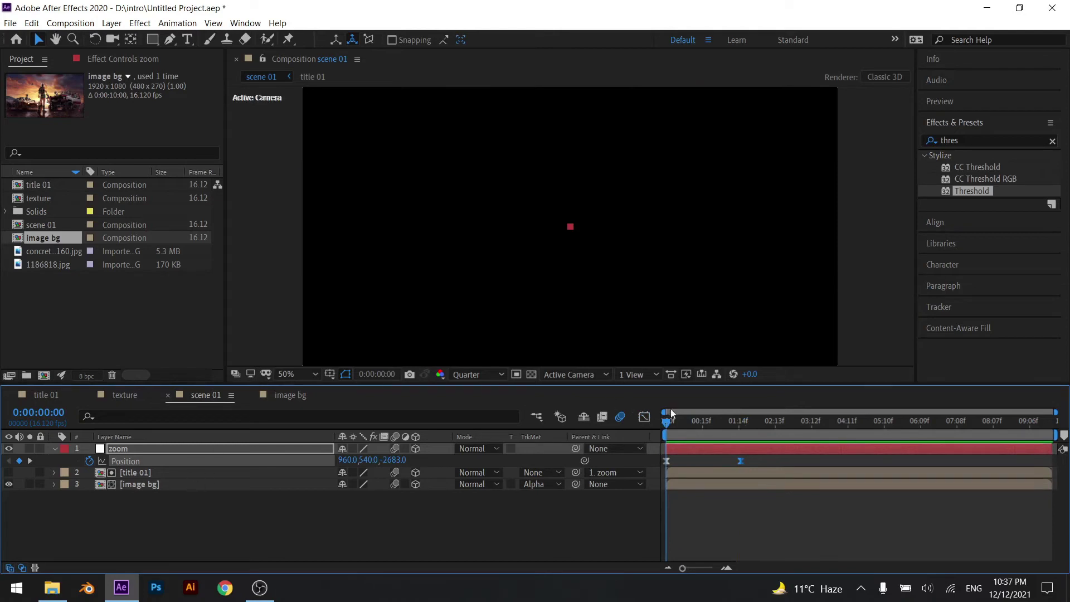
pyautogui.moveTo(677, 429); pyautogui.dragTo(683, 437)
pyautogui.click(182, 484)
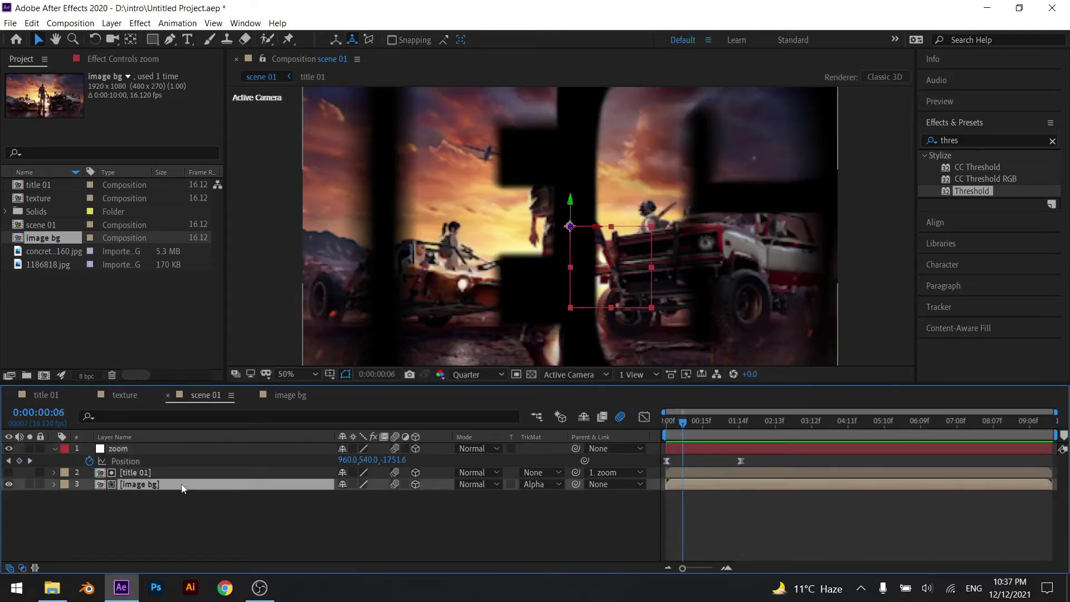
pyautogui.press('s')
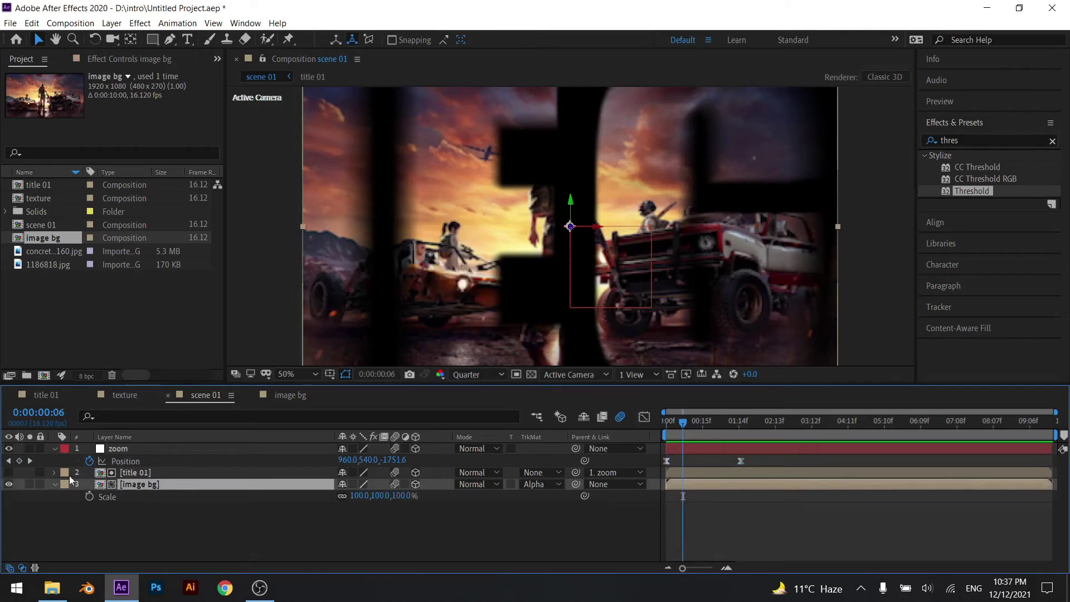
pyautogui.click(89, 497)
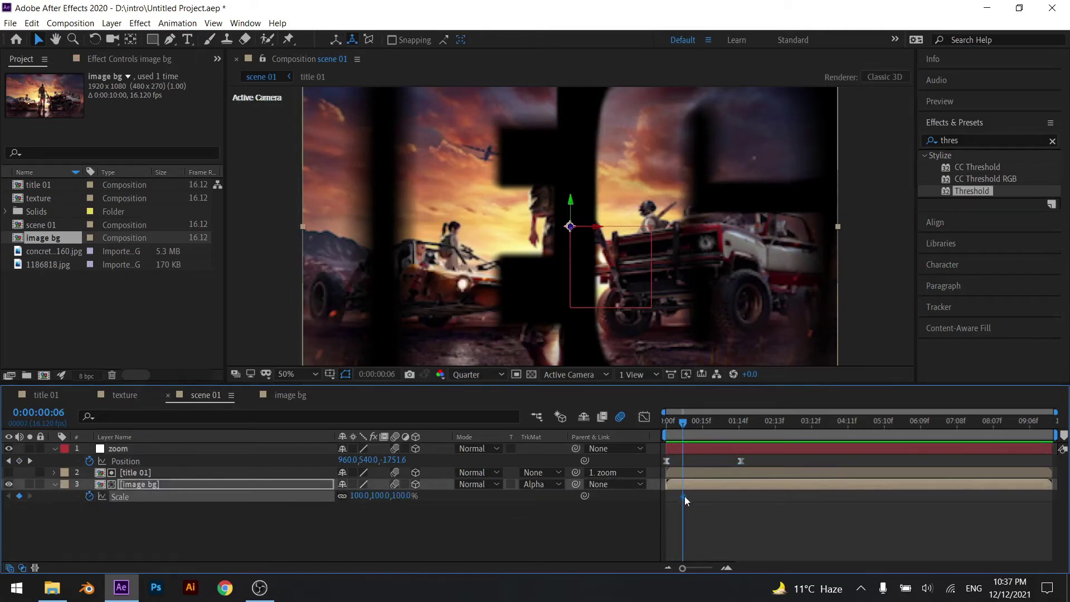
pyautogui.moveTo(685, 497)
pyautogui.mouseDown()
pyautogui.moveTo(724, 496)
pyautogui.moveTo(682, 499)
pyautogui.mouseUp()
pyautogui.click(415, 483)
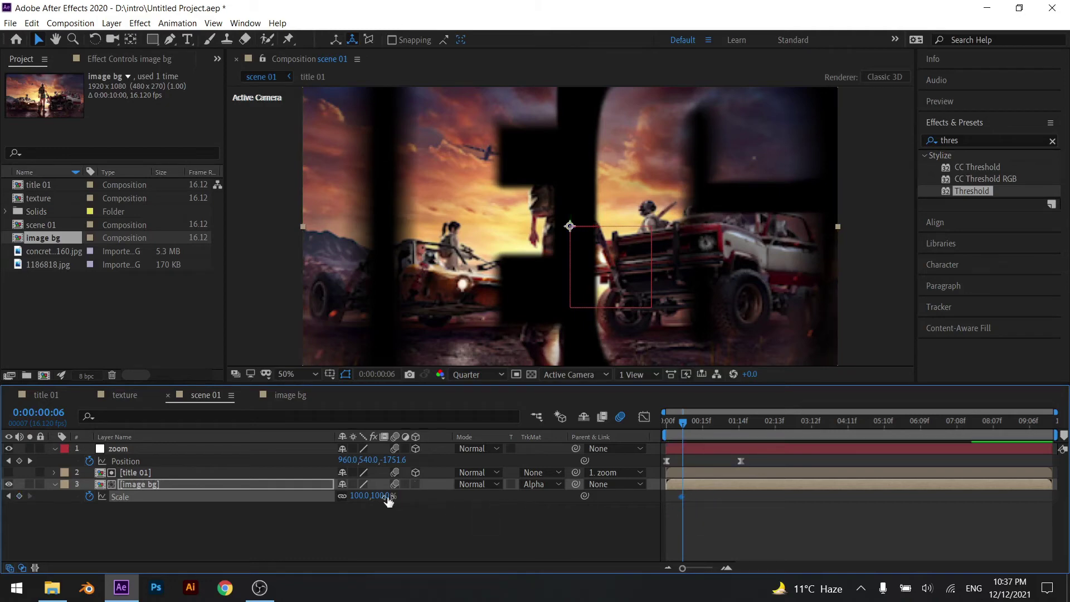
pyautogui.click(382, 495)
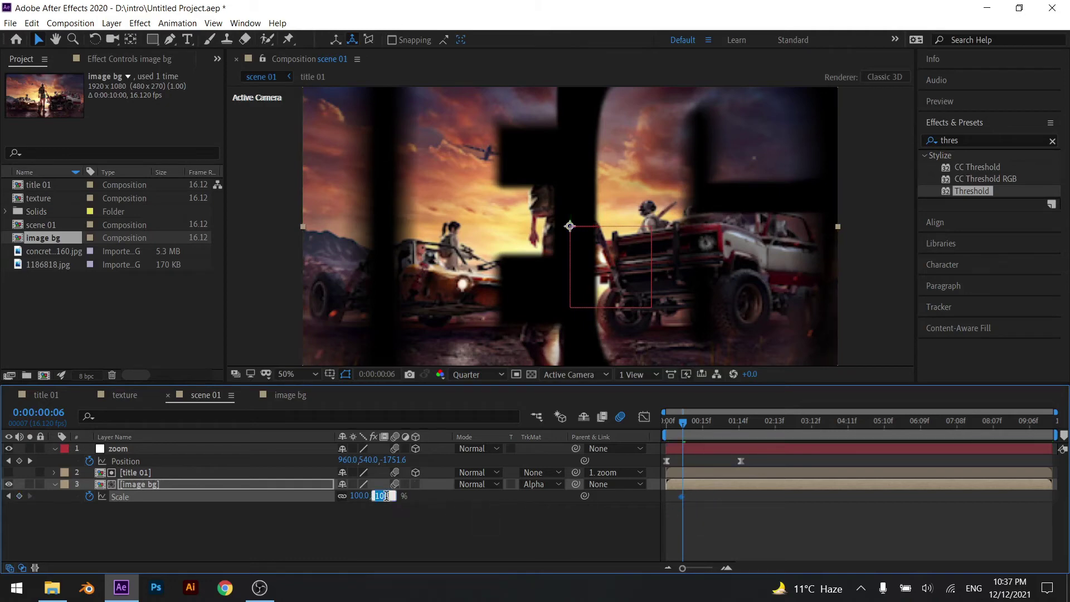
pyautogui.click(414, 548)
pyautogui.click(687, 424)
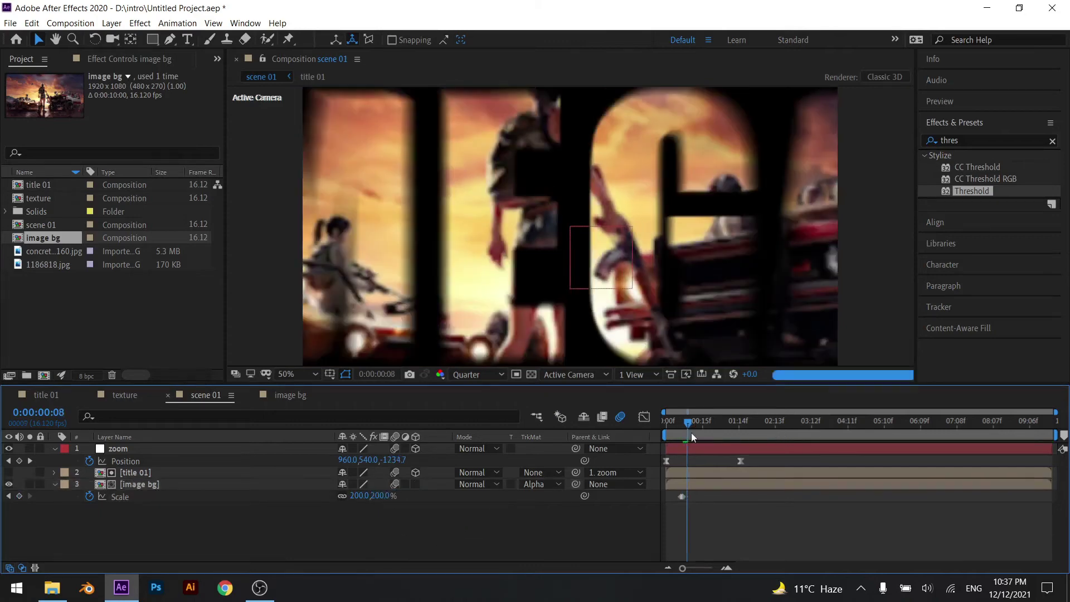
pyautogui.moveTo(682, 497)
pyautogui.mouseDown()
pyautogui.moveTo(668, 498)
pyautogui.moveTo(685, 502)
pyautogui.mouseUp()
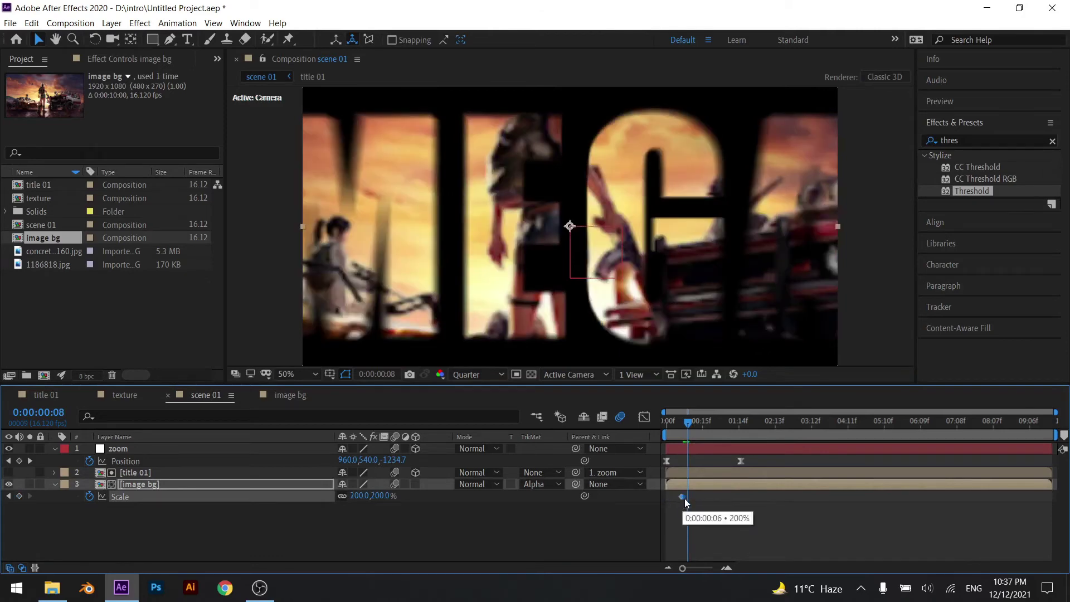
pyautogui.hotkey('ctrl', 'z')
pyautogui.hotkey('ctrl', 'z')
pyautogui.hotkey('ctrl', 'z')
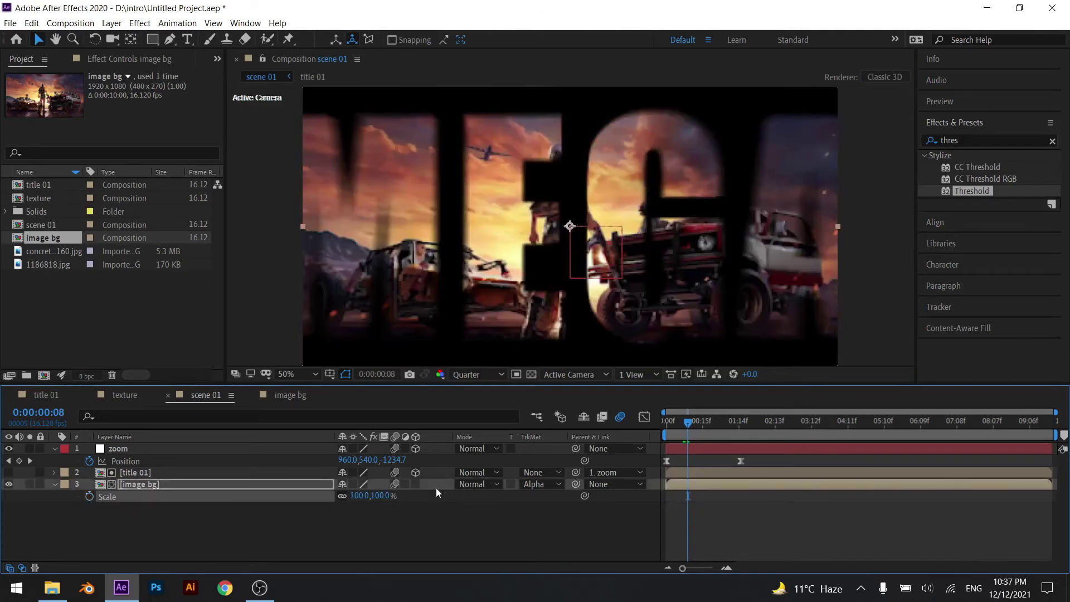
# Keyframe image bg Scale at 200% at frame 0 and 100% at 0:00:01:03.
pyautogui.click(390, 494)
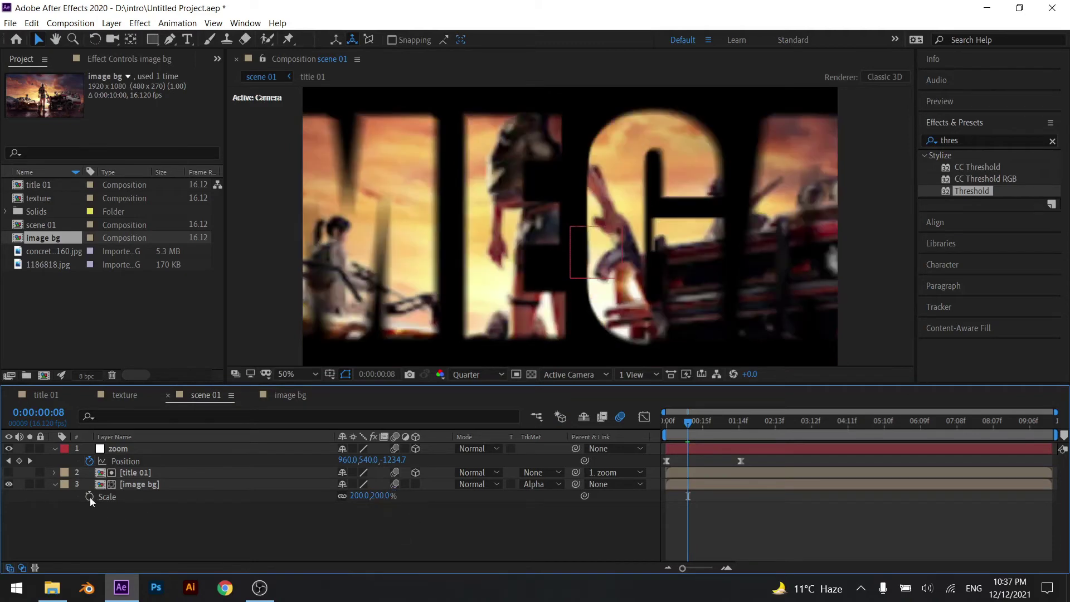
pyautogui.click(89, 497)
pyautogui.moveTo(688, 496); pyautogui.dragTo(667, 496)
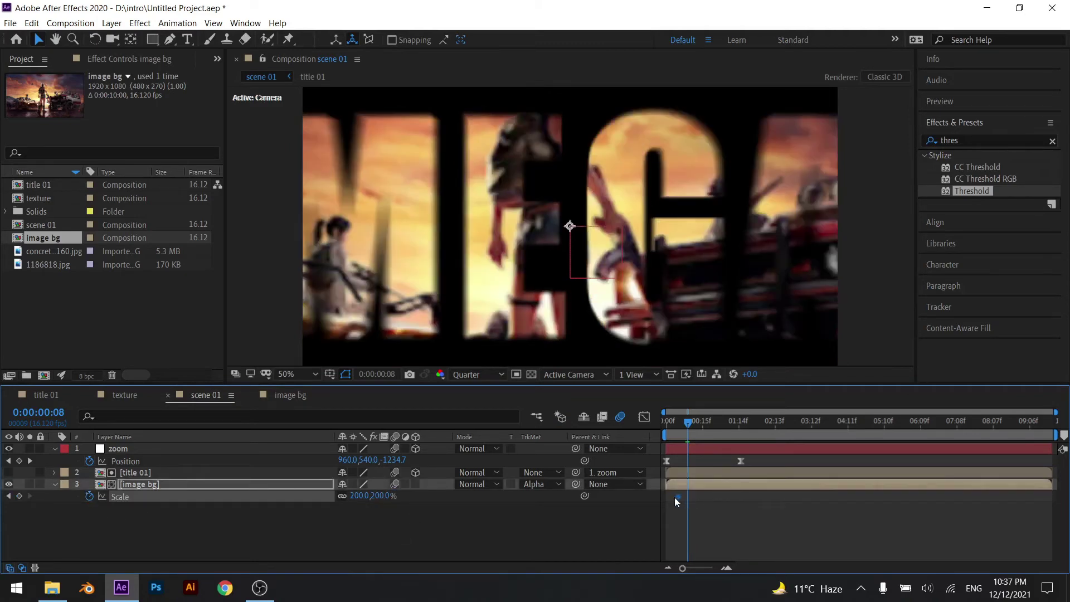
pyautogui.moveTo(696, 422); pyautogui.dragTo(714, 431)
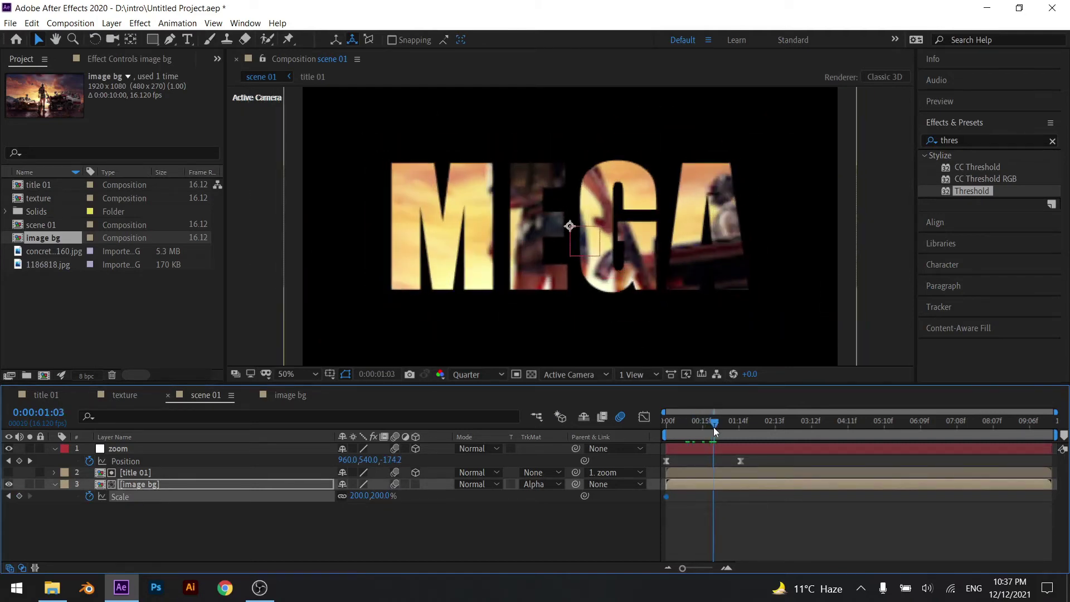
pyautogui.click(382, 497)
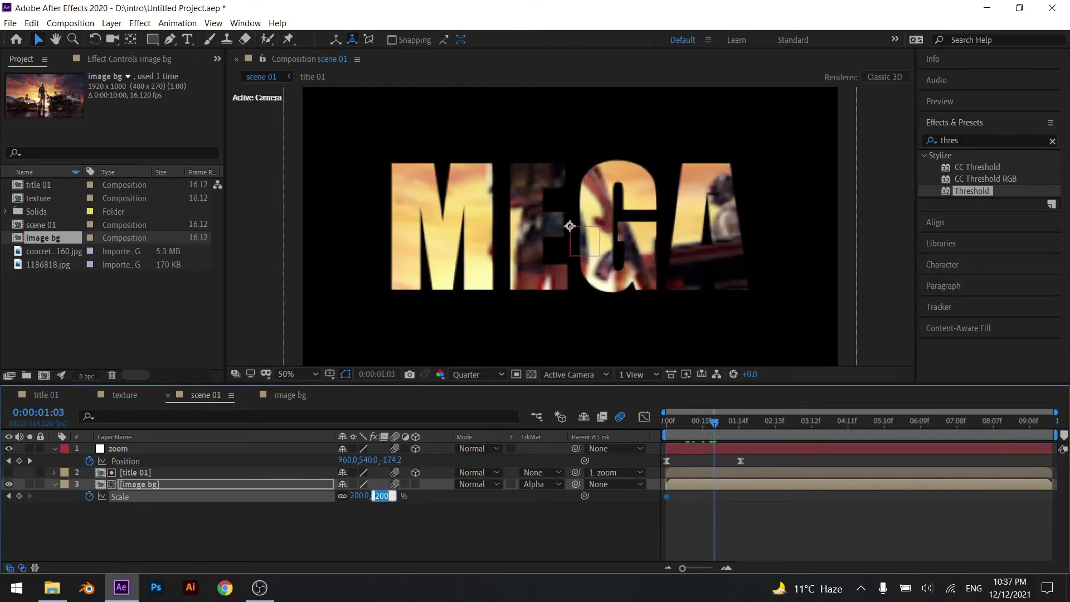
pyautogui.write('1')
pyautogui.click(429, 534)
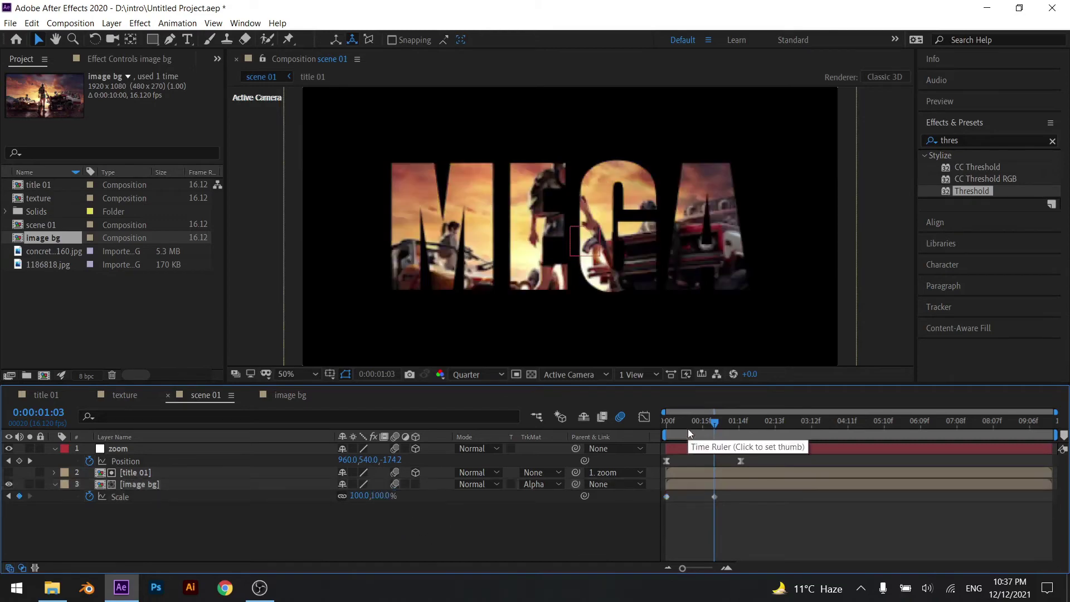
pyautogui.moveTo(688, 429); pyautogui.dragTo(638, 431)
pyautogui.press('space')
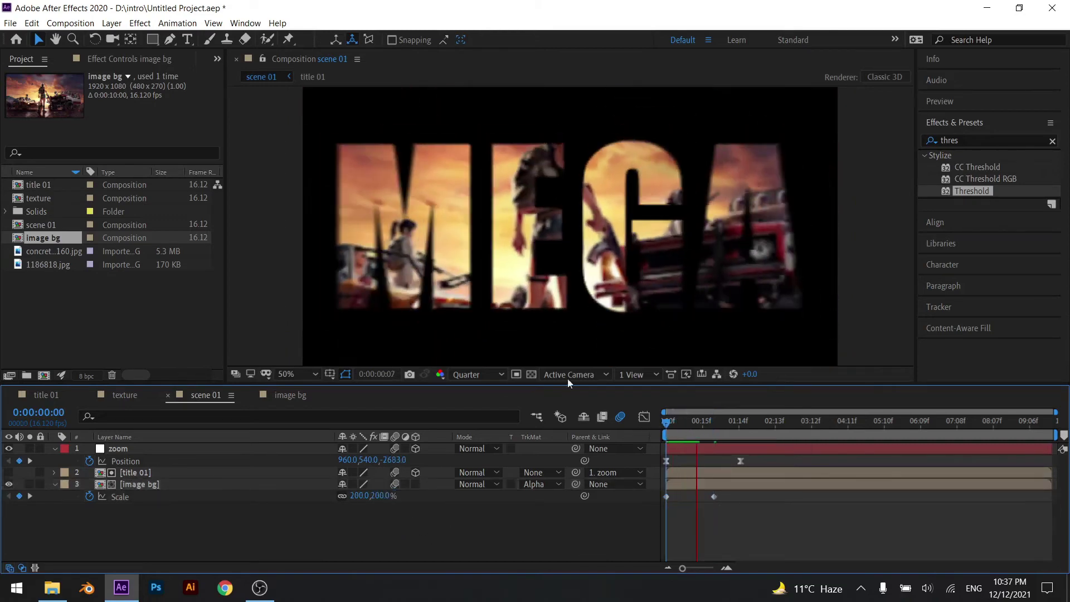
pyautogui.moveTo(714, 496); pyautogui.dragTo(721, 497)
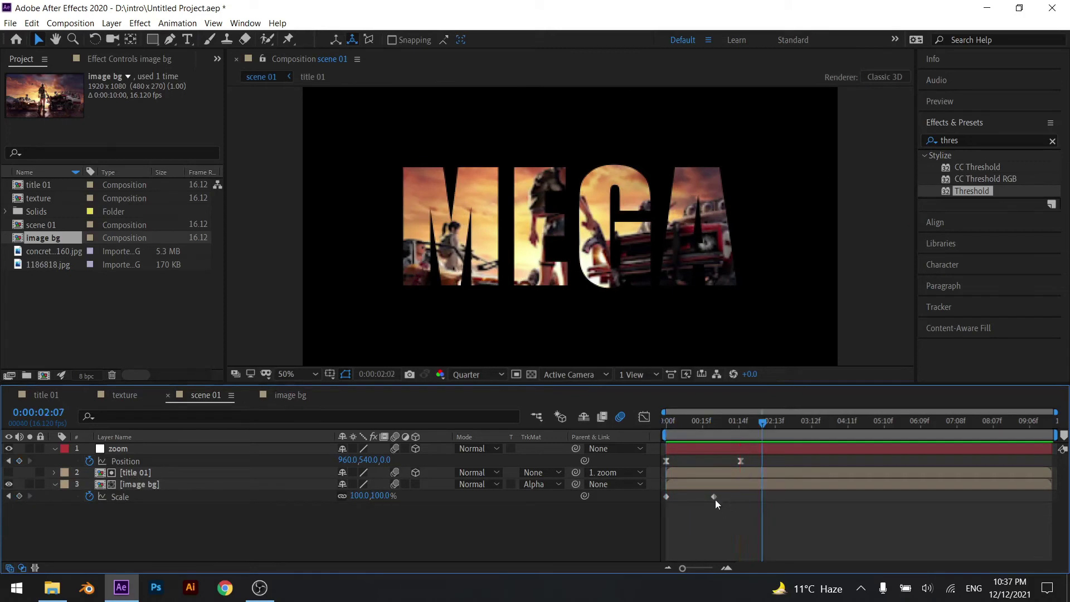
# Easy Ease the image bg Scale keyframes and drag their speed-graph influence to about 88%.
pyautogui.rightClick(666, 497)
pyautogui.moveTo(684, 497)
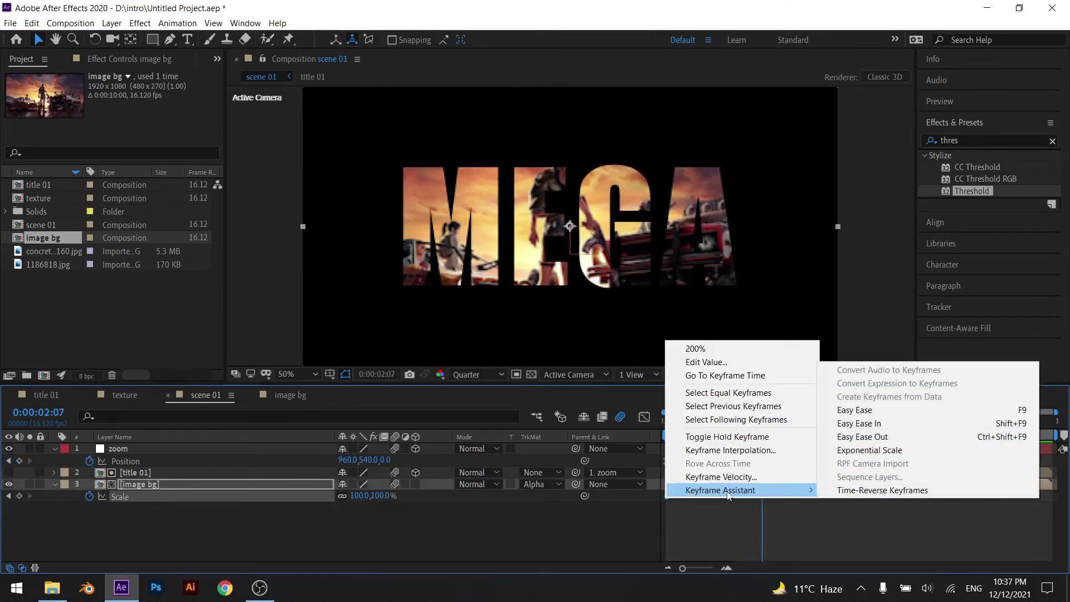
pyautogui.click(894, 410)
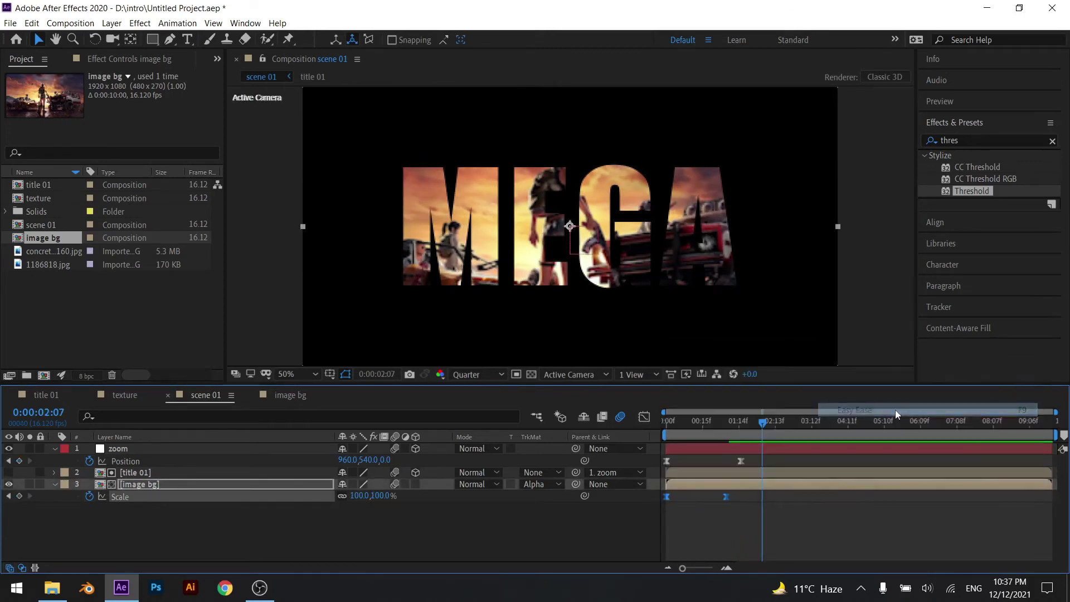
pyautogui.click(644, 417)
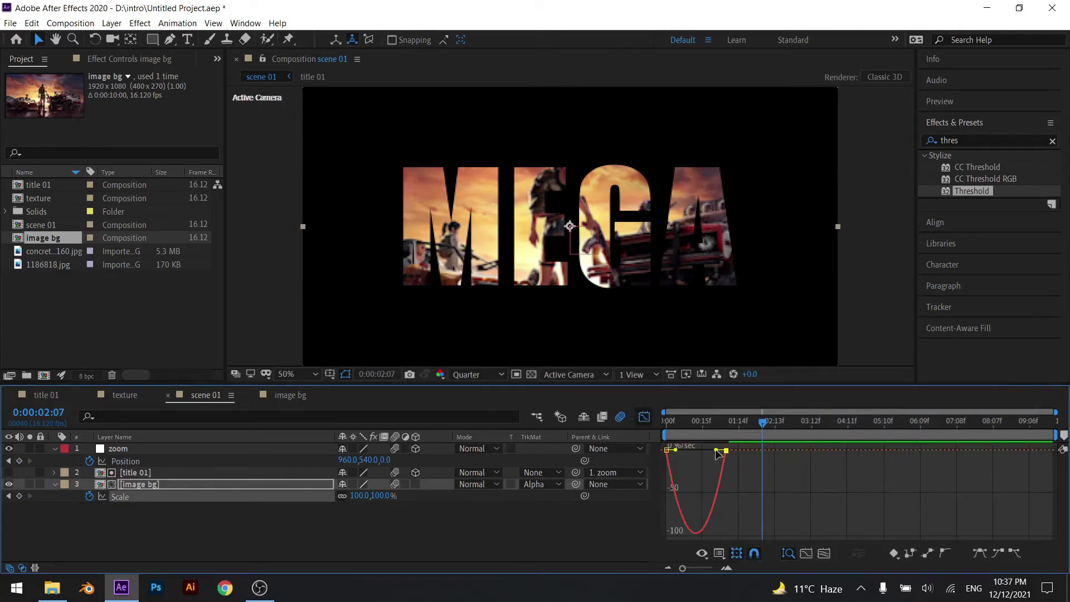
pyautogui.moveTo(721, 455)
pyautogui.mouseDown()
pyautogui.moveTo(700, 443)
pyautogui.moveTo(700, 455)
pyautogui.mouseUp()
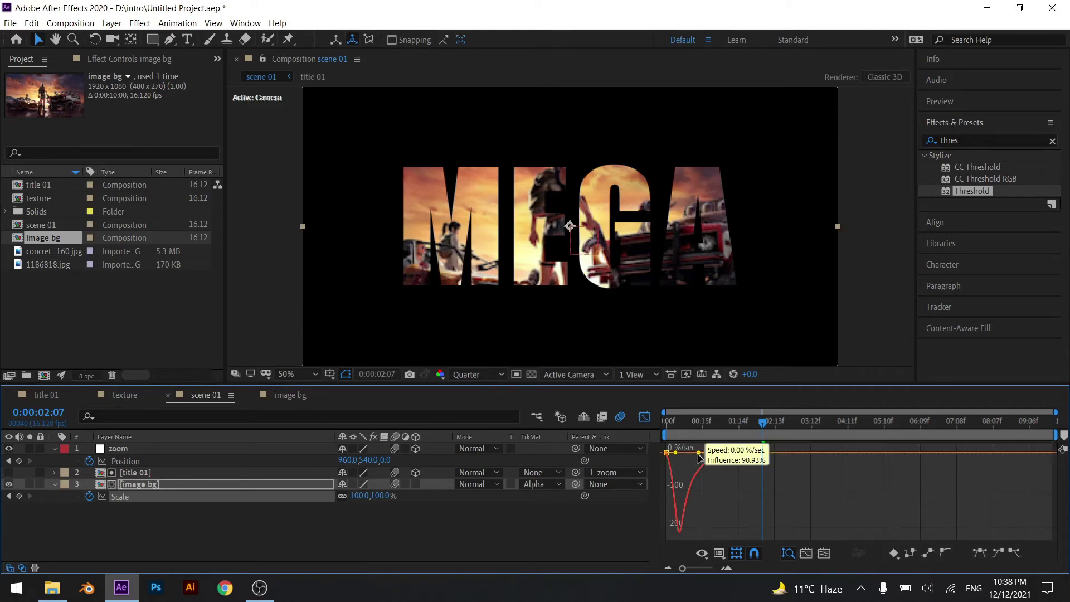
pyautogui.click(644, 418)
pyautogui.press('Home')
pyautogui.press('space')
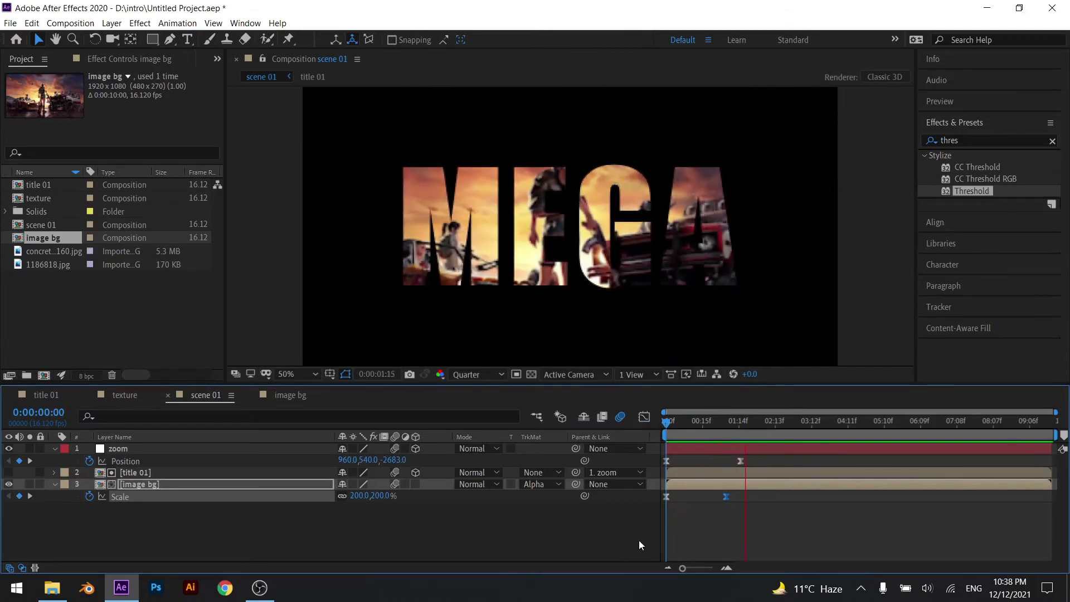
# Save, then add a null named zoom 2 and parent the zoom null to it.
pyautogui.hotkey('ctrl', 's')
pyautogui.rightClick(534, 530)
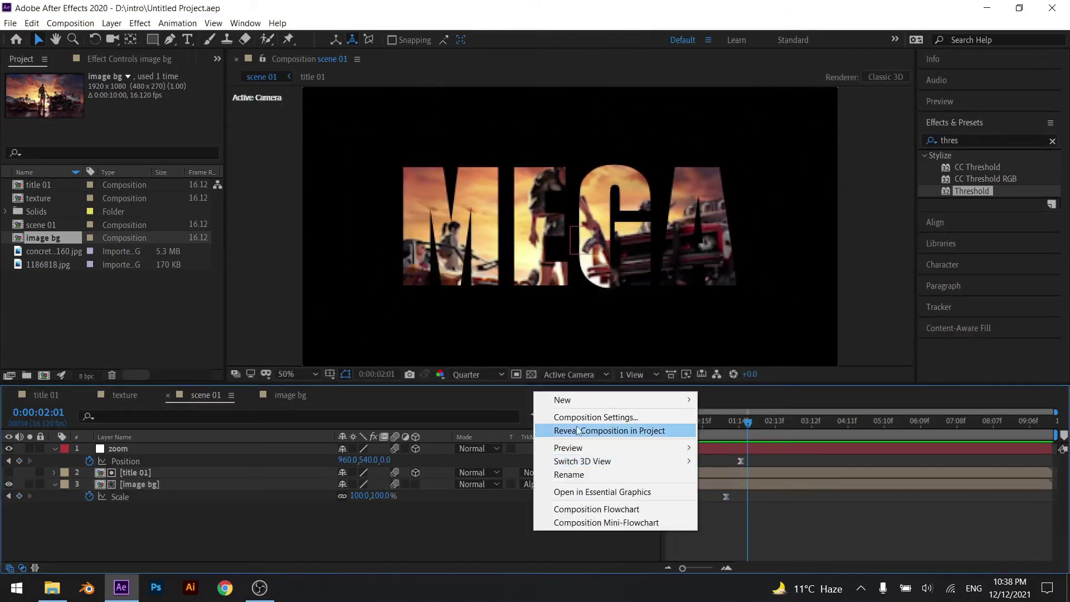
pyautogui.moveTo(577, 402)
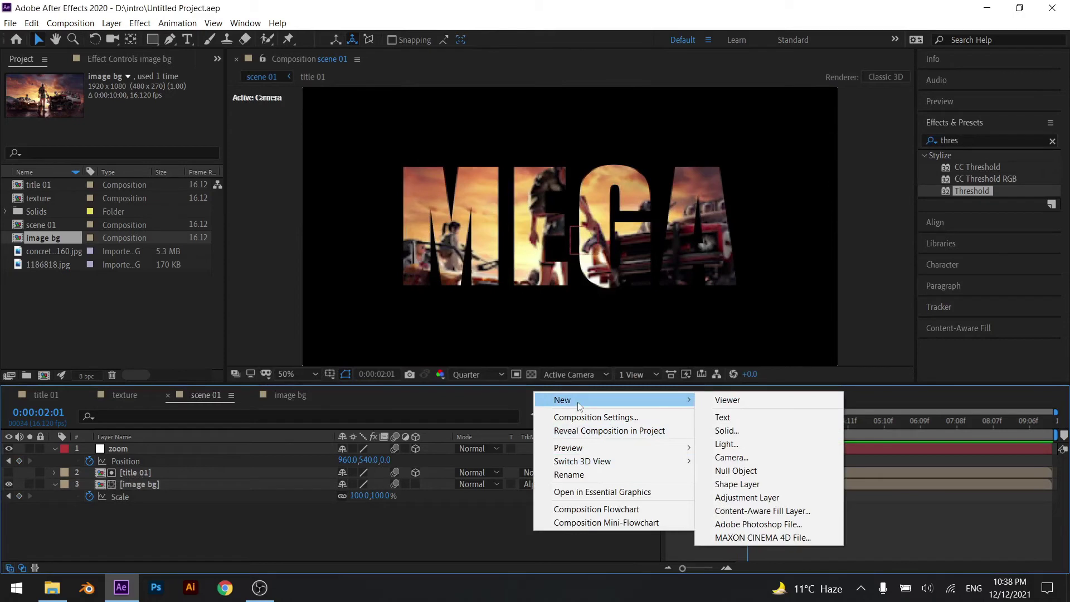
pyautogui.click(736, 471)
pyautogui.rightClick(140, 451)
pyautogui.click(153, 445)
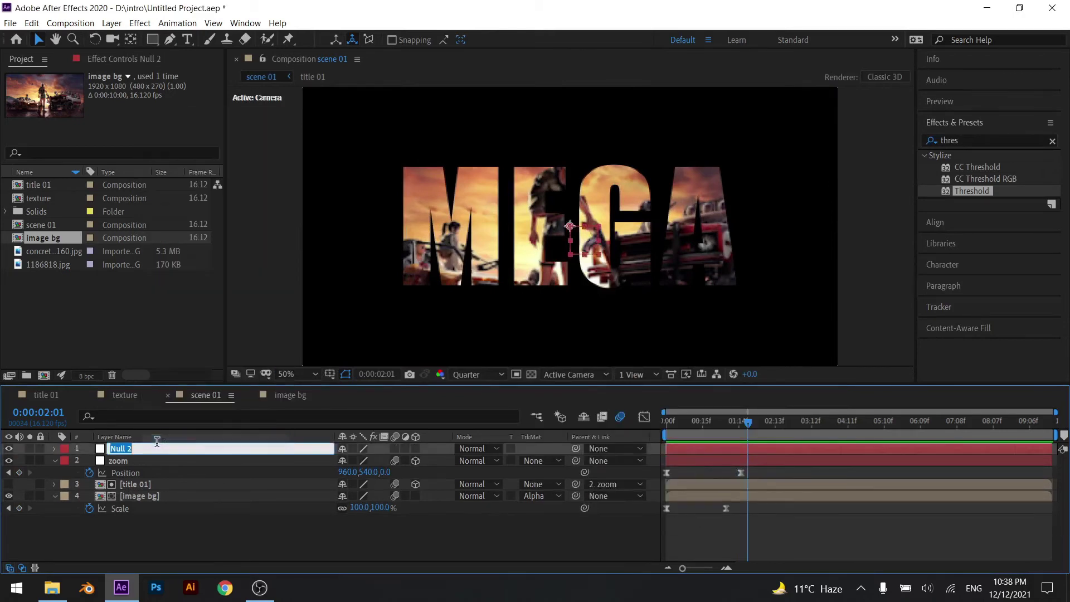
pyautogui.write('zoom')
pyautogui.press('Return')
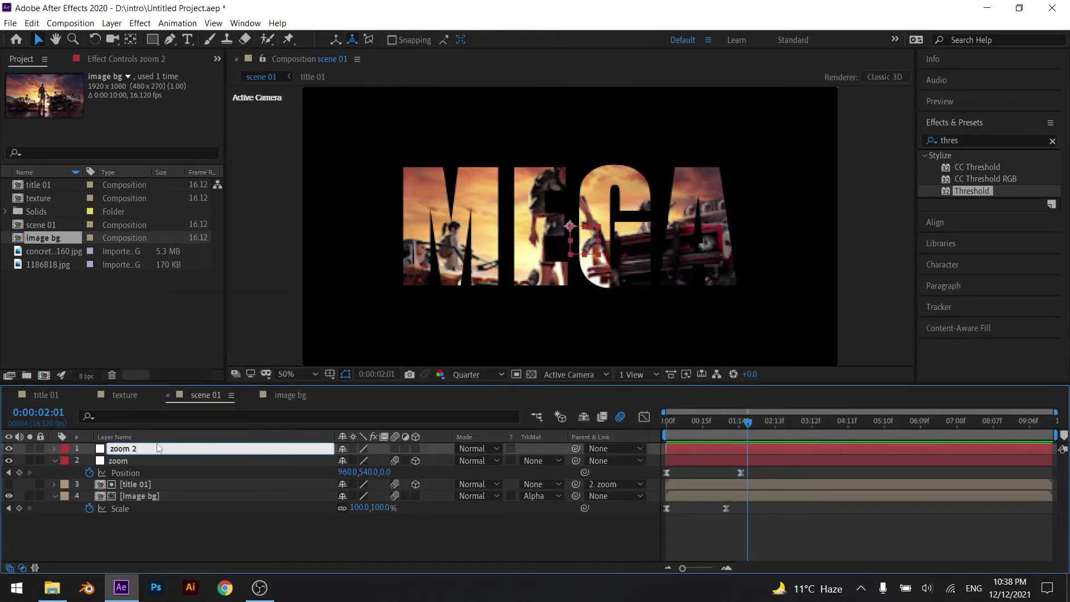
pyautogui.click(143, 462)
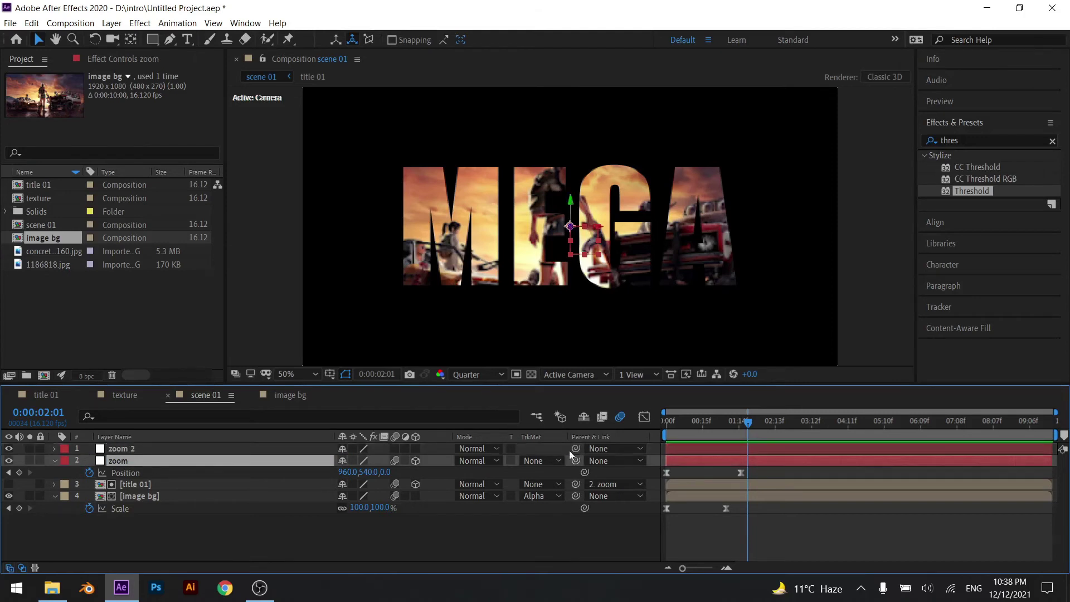
pyautogui.moveTo(576, 461); pyautogui.dragTo(243, 450)
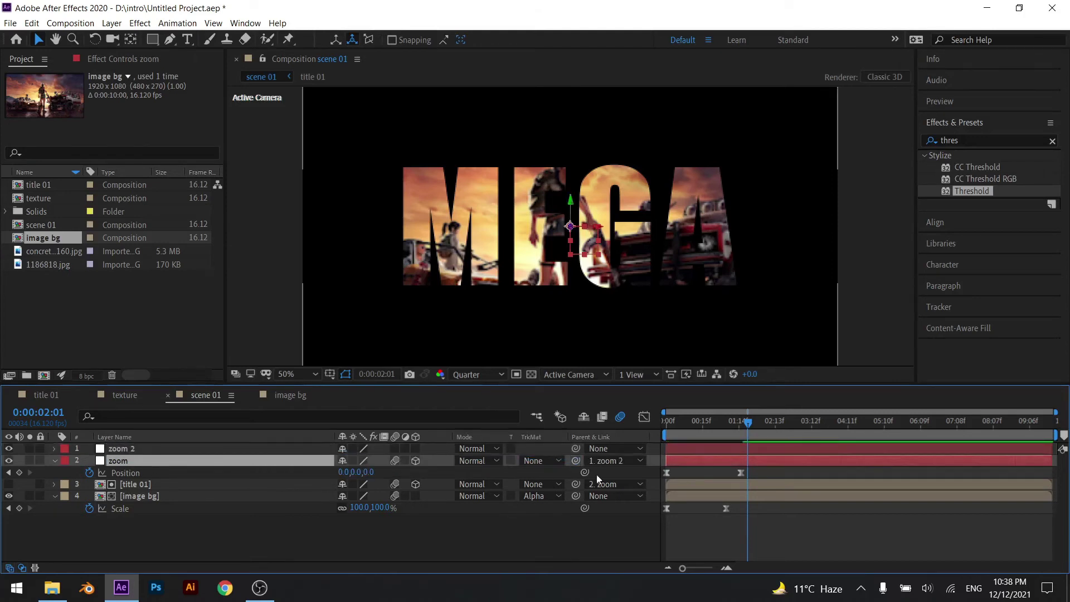
# Keyframe zoom 2's Position, pushing Z from 0 at the start to 910.
pyautogui.moveTo(684, 423); pyautogui.dragTo(667, 423)
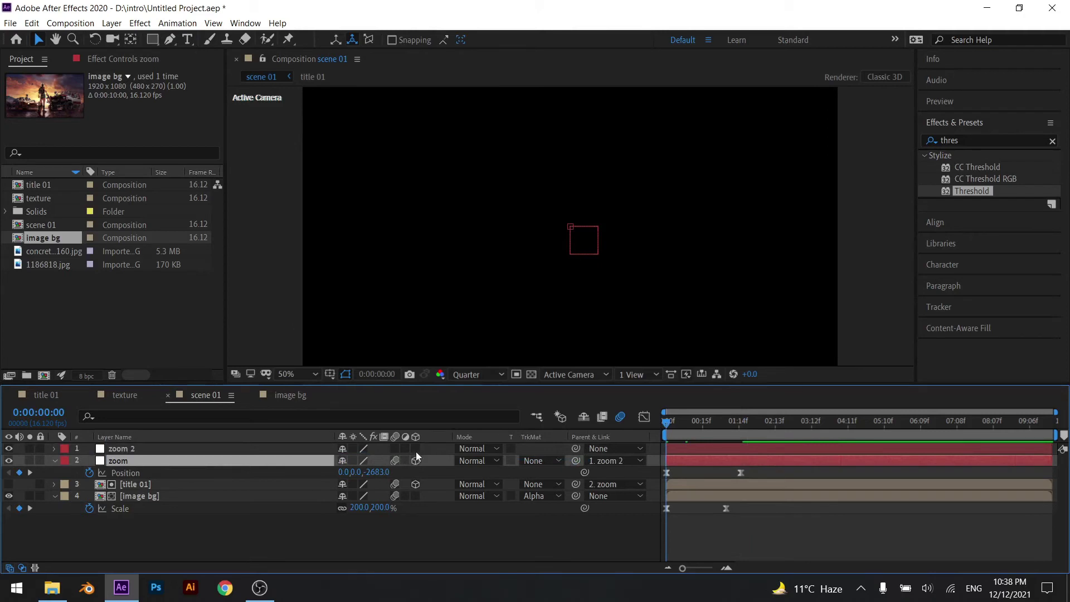
pyautogui.click(231, 450)
pyautogui.press('p')
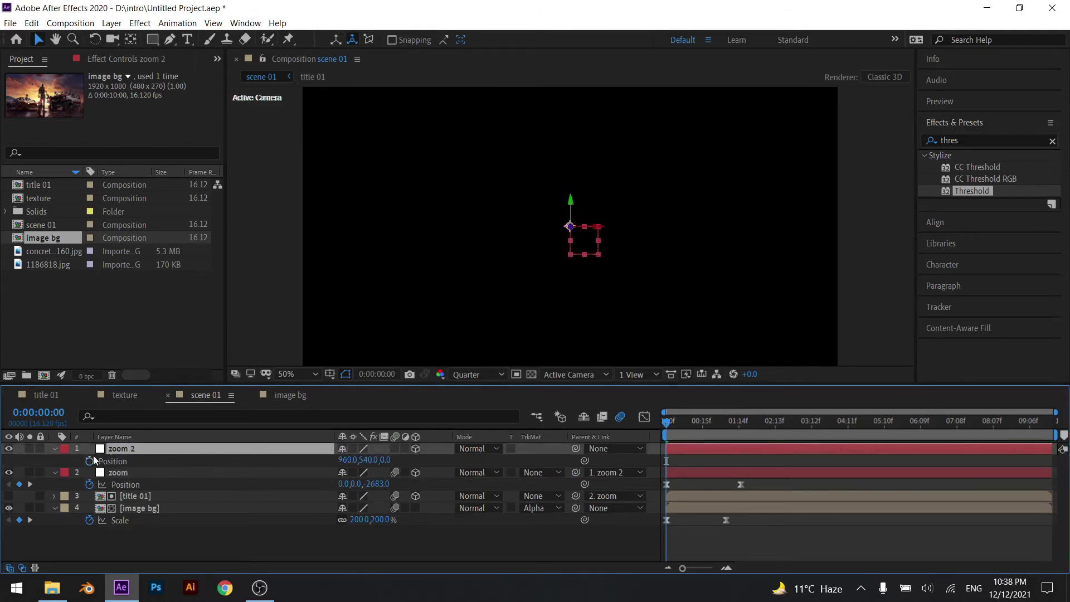
pyautogui.click(89, 462)
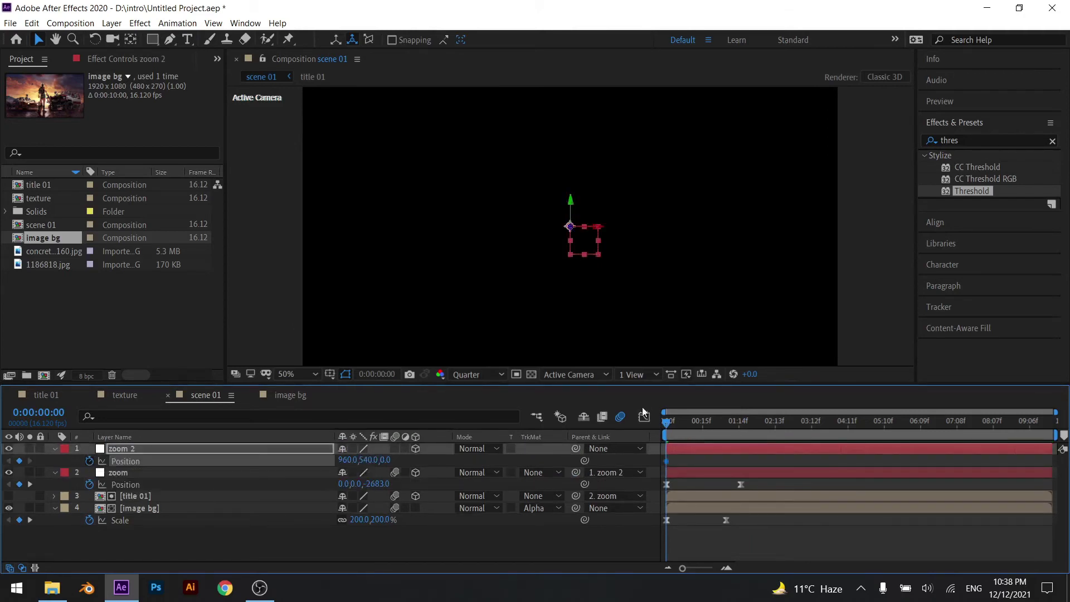
pyautogui.moveTo(669, 425); pyautogui.dragTo(715, 424)
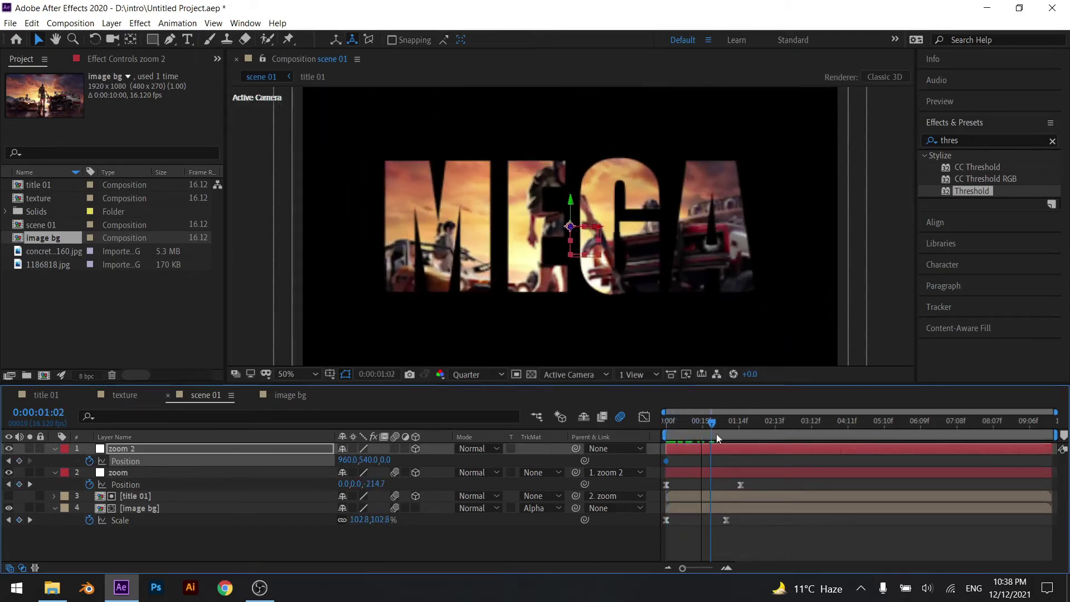
pyautogui.moveTo(378, 461)
pyautogui.mouseDown()
pyautogui.moveTo(484, 449)
pyautogui.moveTo(583, 470)
pyautogui.moveTo(1048, 495)
pyautogui.mouseUp()
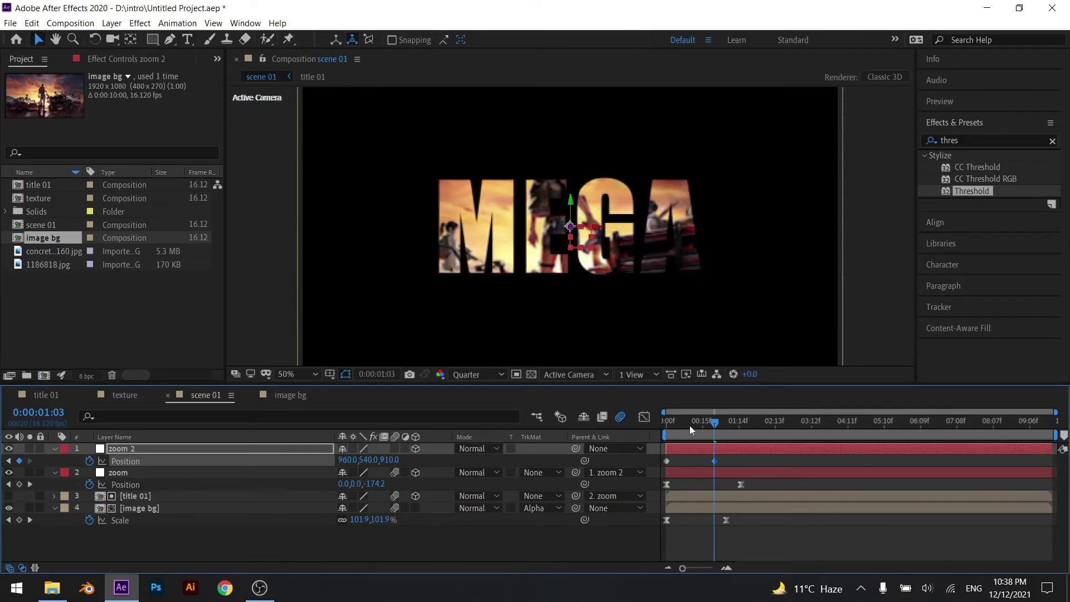
# Ease the zoom 2 Position keyframes, move the later one to 0:00:02:07, and save.
pyautogui.moveTo(690, 426); pyautogui.dragTo(682, 446)
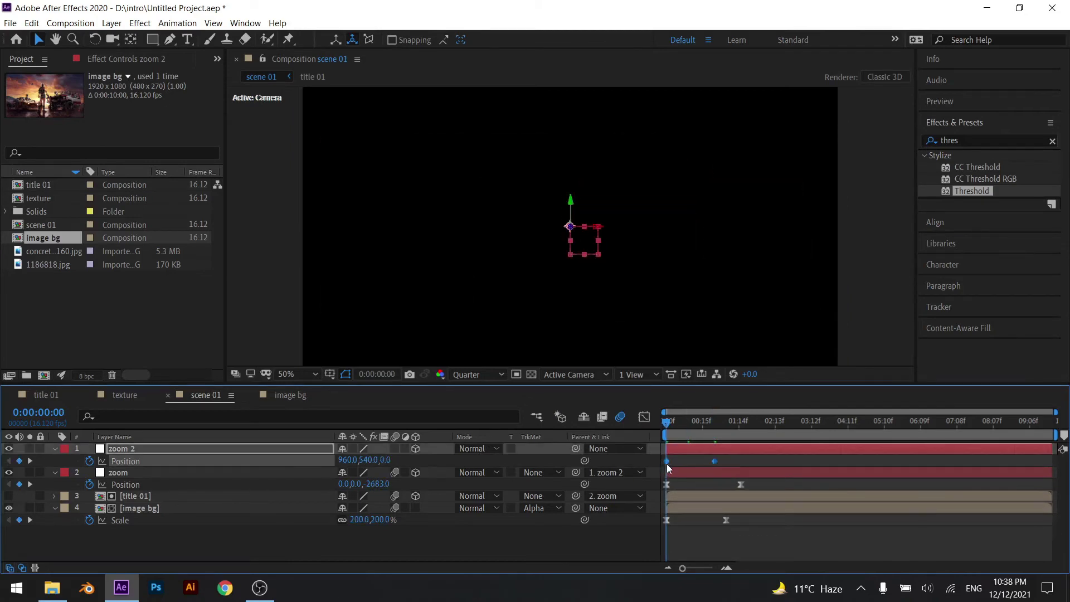
pyautogui.rightClick(667, 461)
pyautogui.moveTo(792, 456)
pyautogui.click(856, 496)
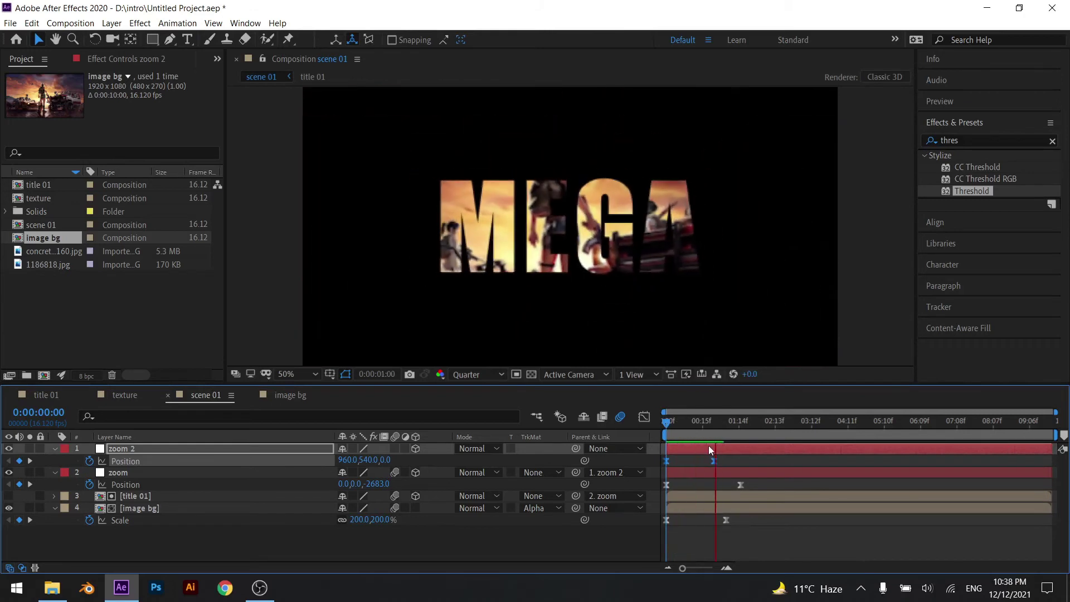
pyautogui.click(724, 467)
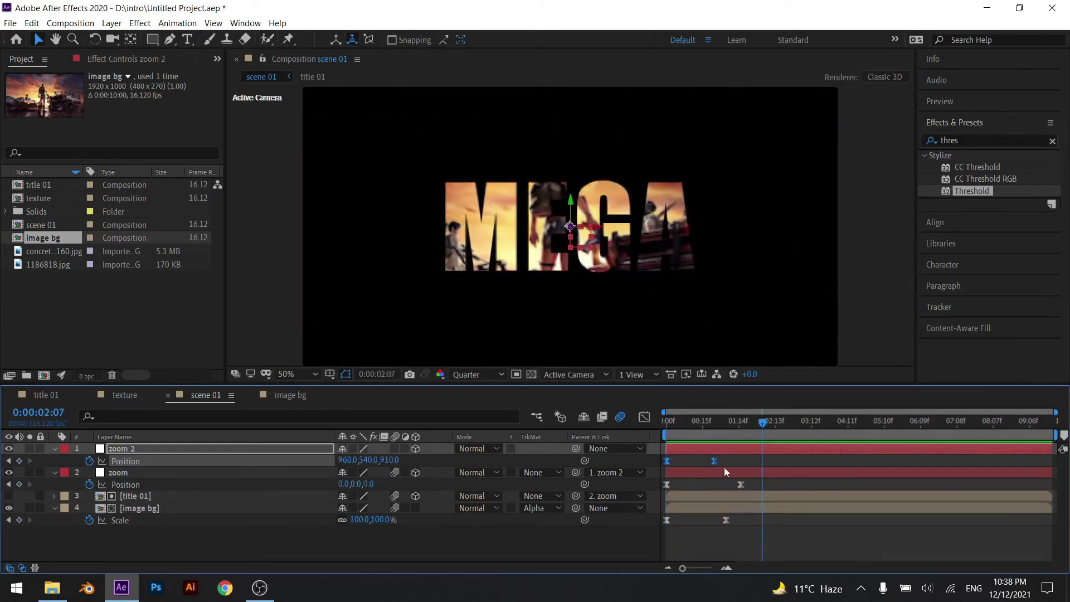
pyautogui.moveTo(714, 461); pyautogui.dragTo(764, 460)
pyautogui.press('Home')
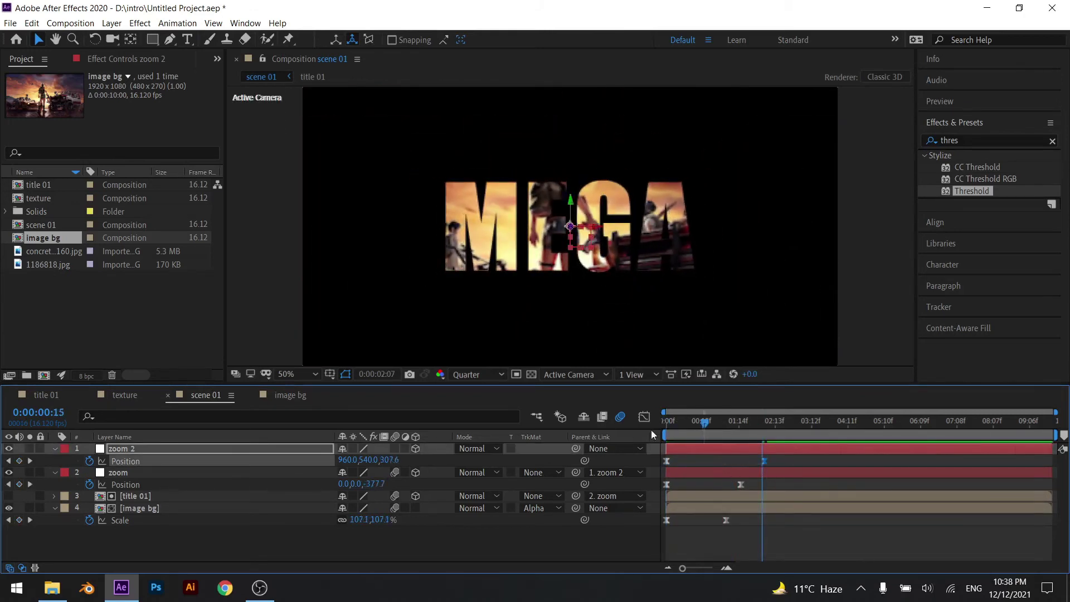
pyautogui.press('space')
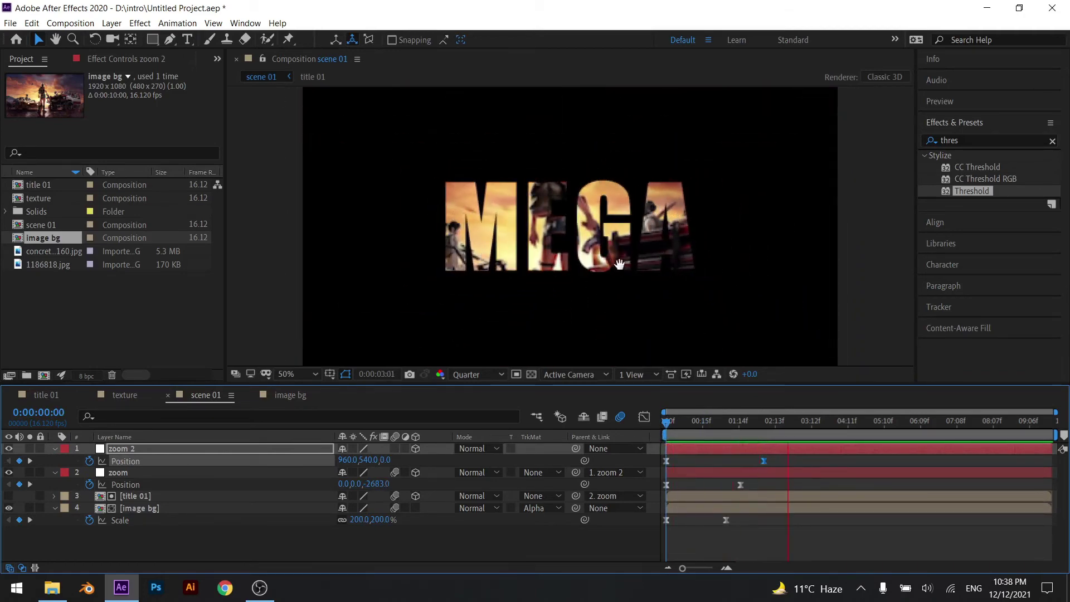
pyautogui.click(736, 422)
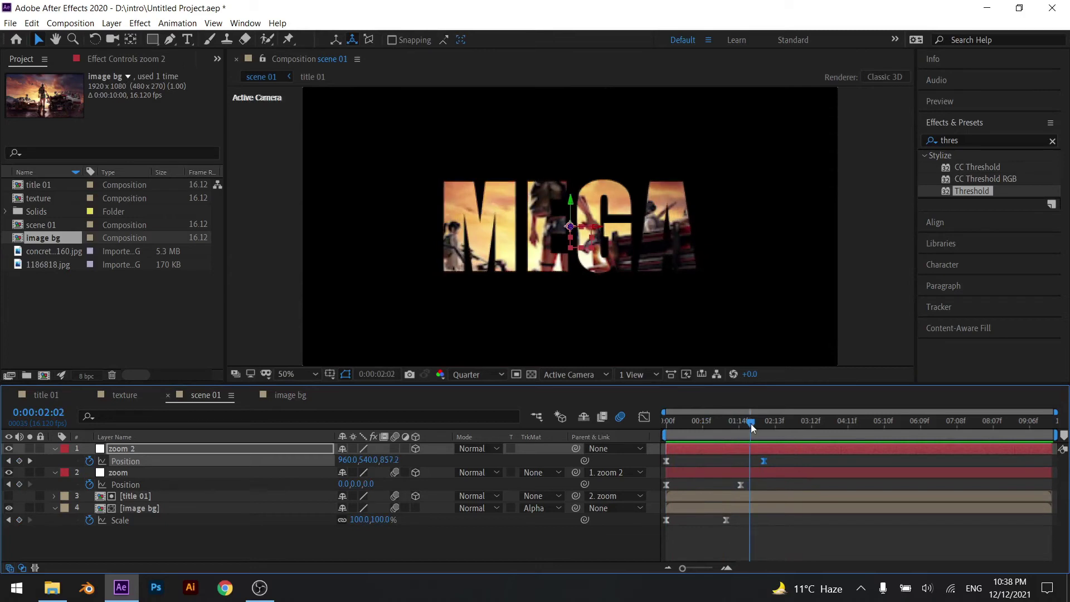
pyautogui.press('Home')
pyautogui.press('space')
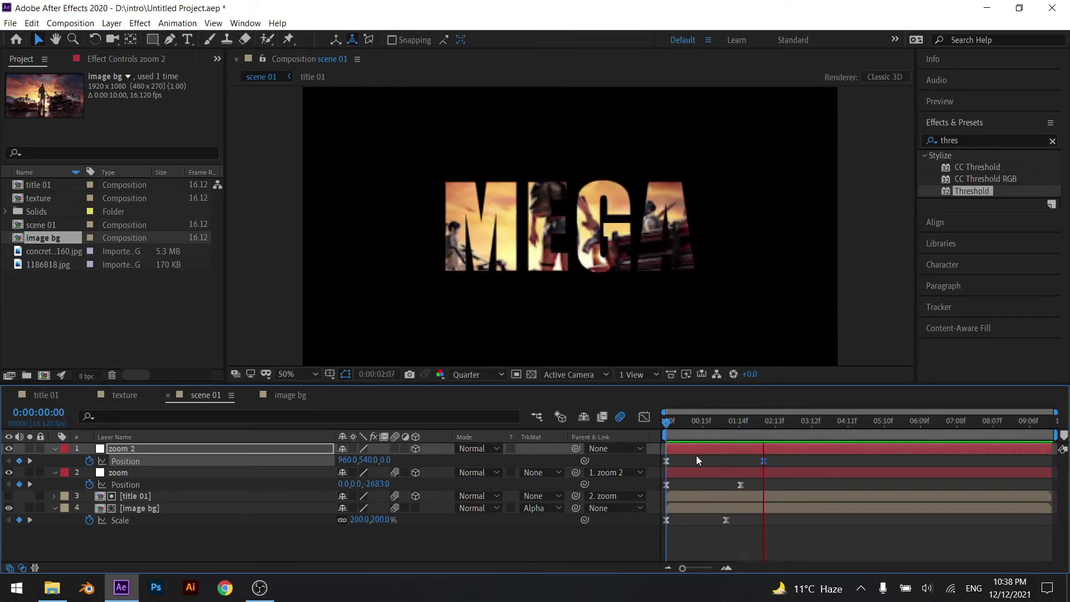
pyautogui.hotkey('ctrl', 's')
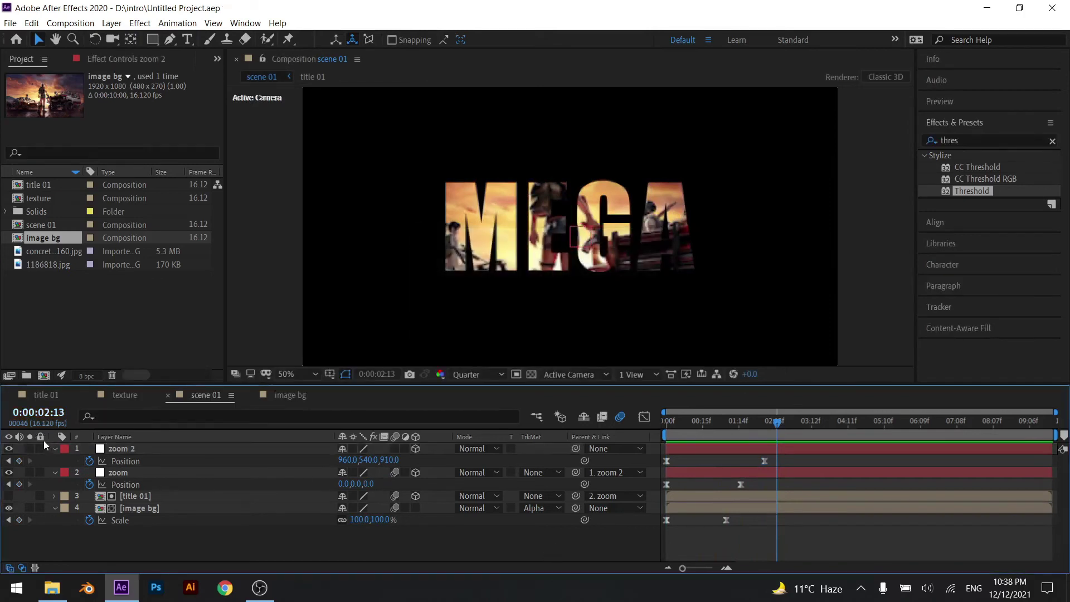
# Collapse the layer properties and add the texture comp to scene 01.
pyautogui.click(54, 448)
pyautogui.click(54, 462)
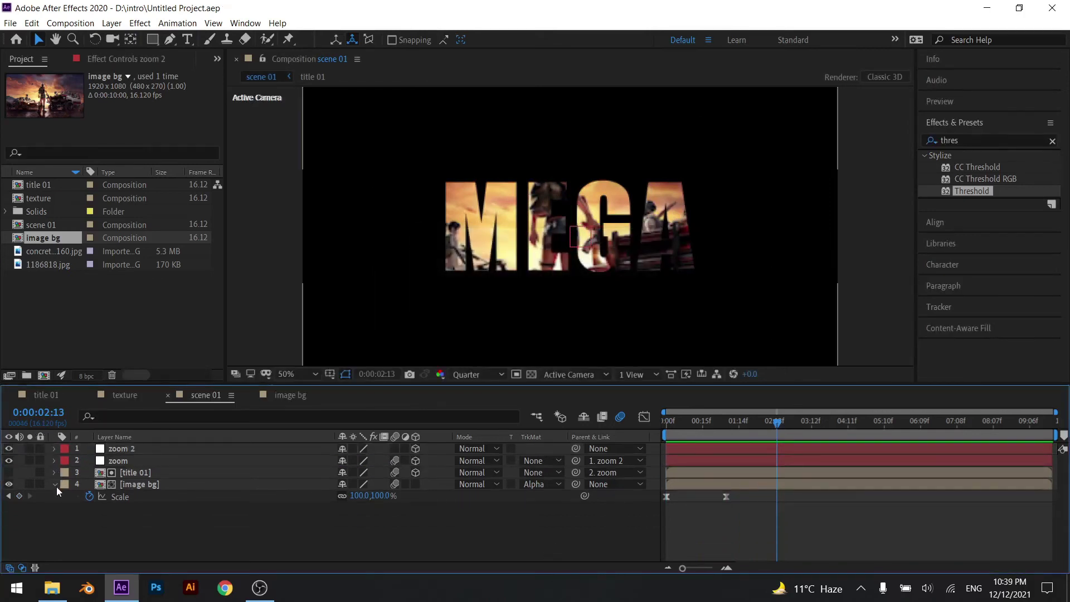
pyautogui.click(54, 484)
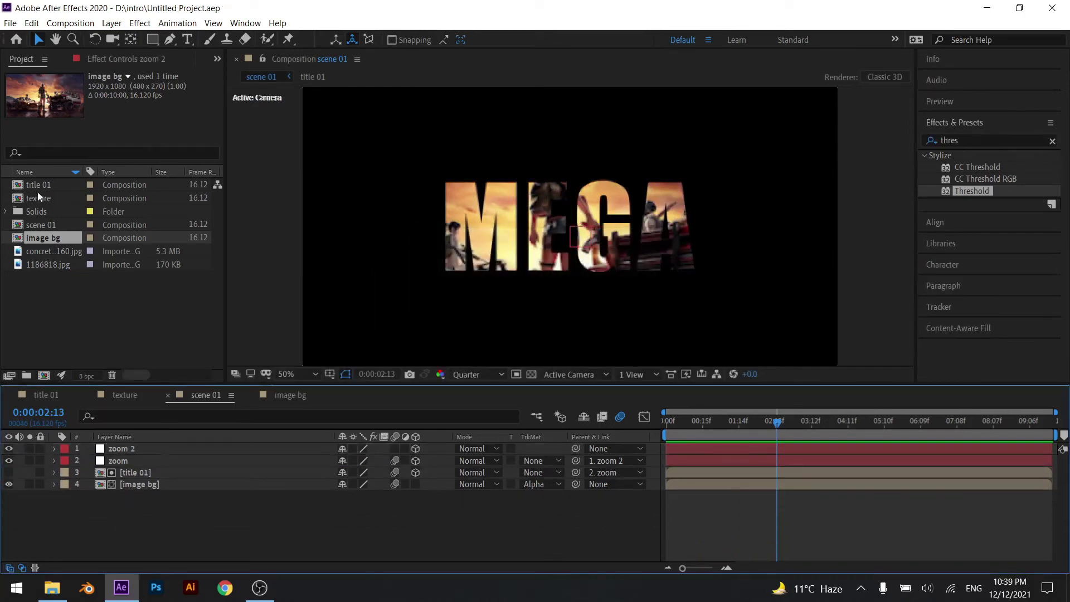
pyautogui.moveTo(38, 194); pyautogui.dragTo(166, 472)
# Duplicate title 01 above texture and set texture's track matte to Alpha Matte.
pyautogui.click(159, 484)
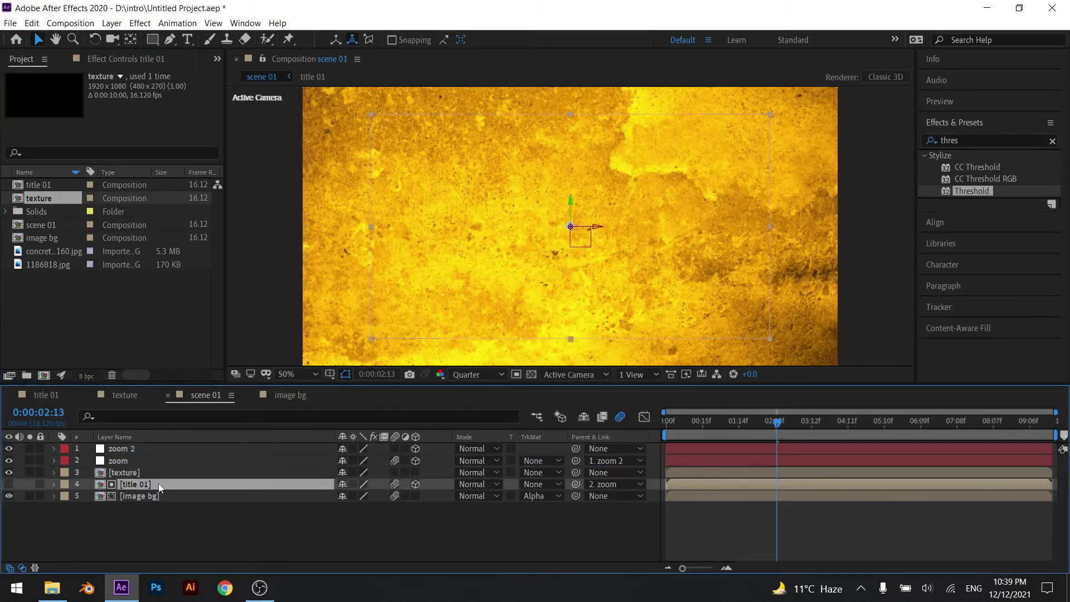
pyautogui.click(161, 496)
pyautogui.click(163, 483)
pyautogui.hotkey('ctrl', 'd')
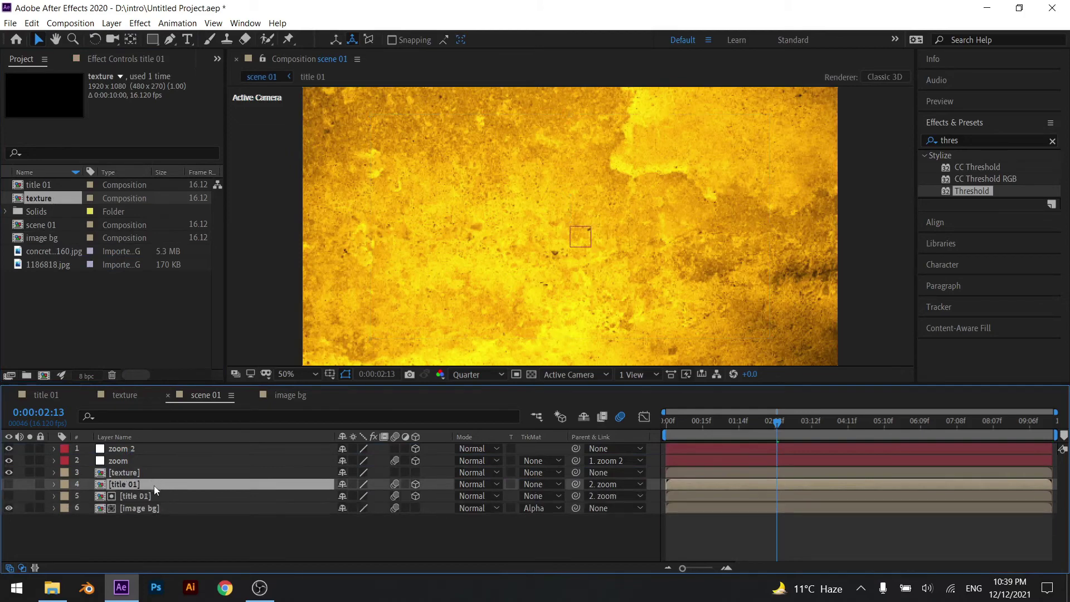
pyautogui.moveTo(154, 486); pyautogui.dragTo(156, 467)
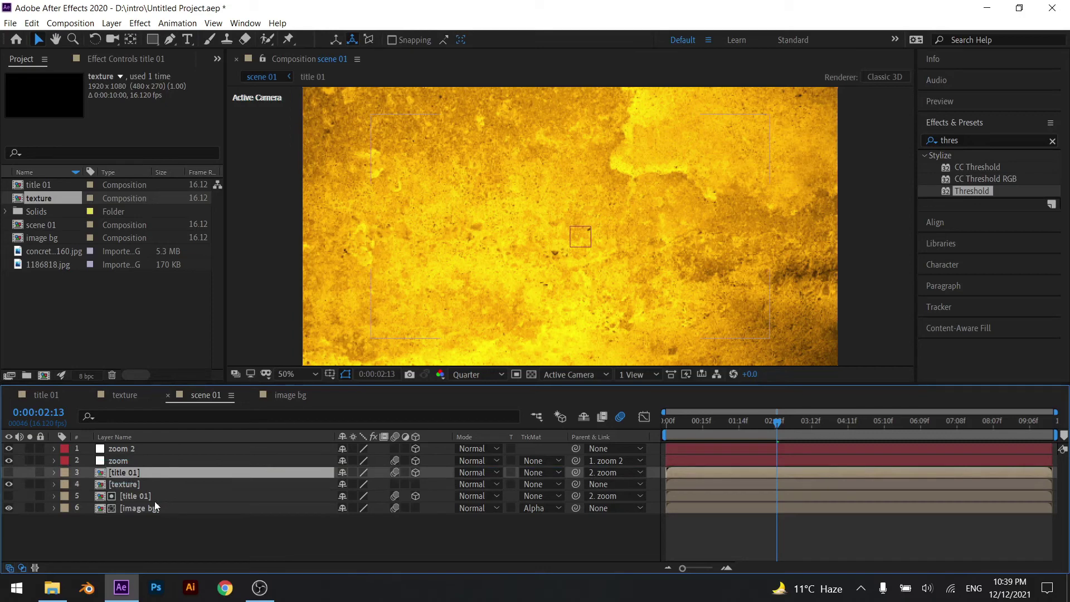
pyautogui.click(185, 485)
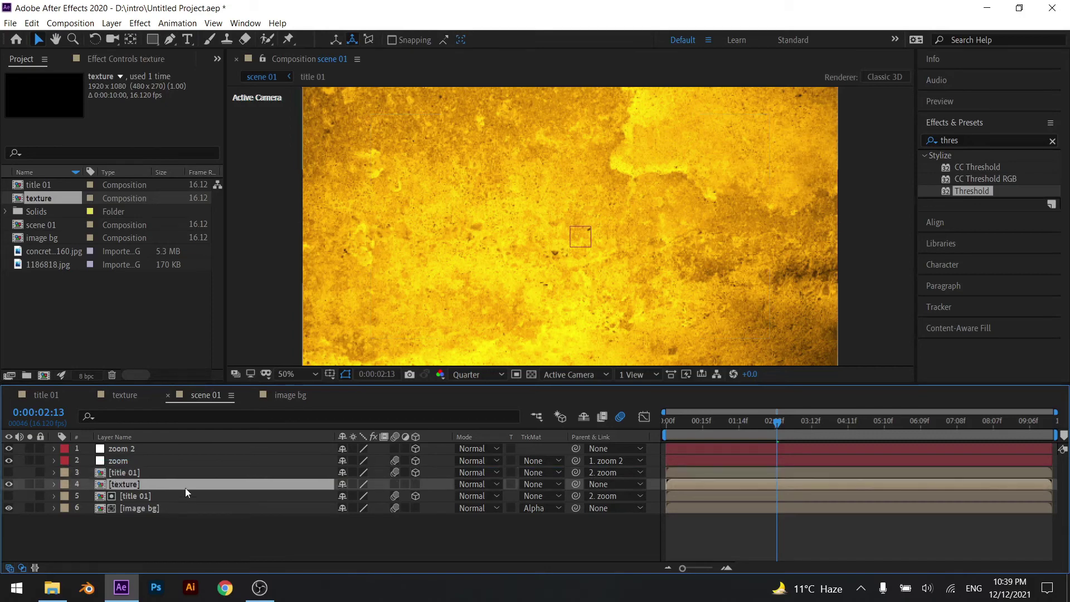
pyautogui.click(538, 484)
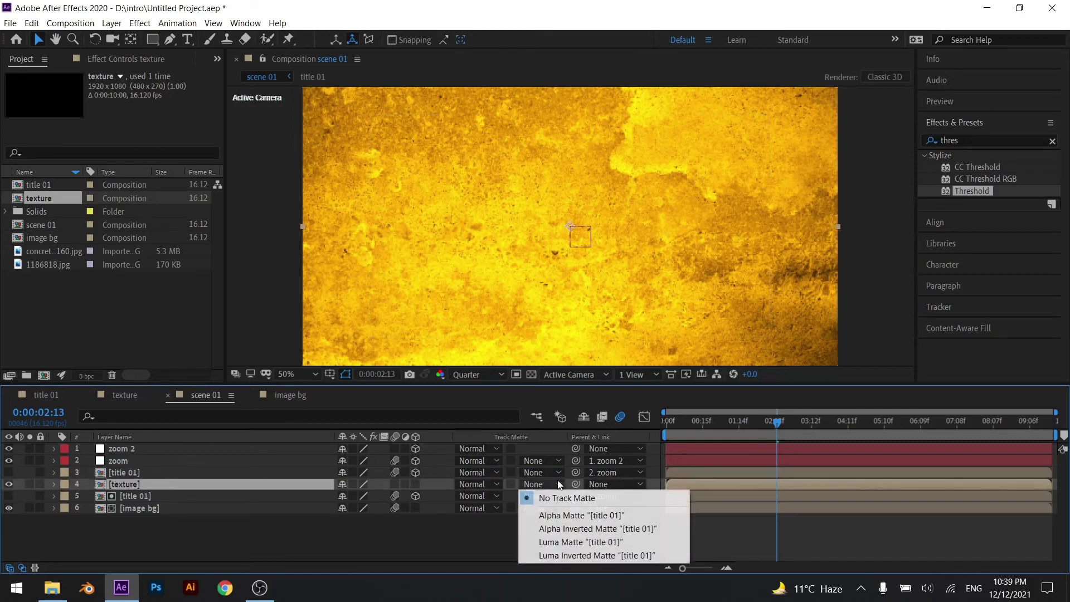
pyautogui.click(565, 517)
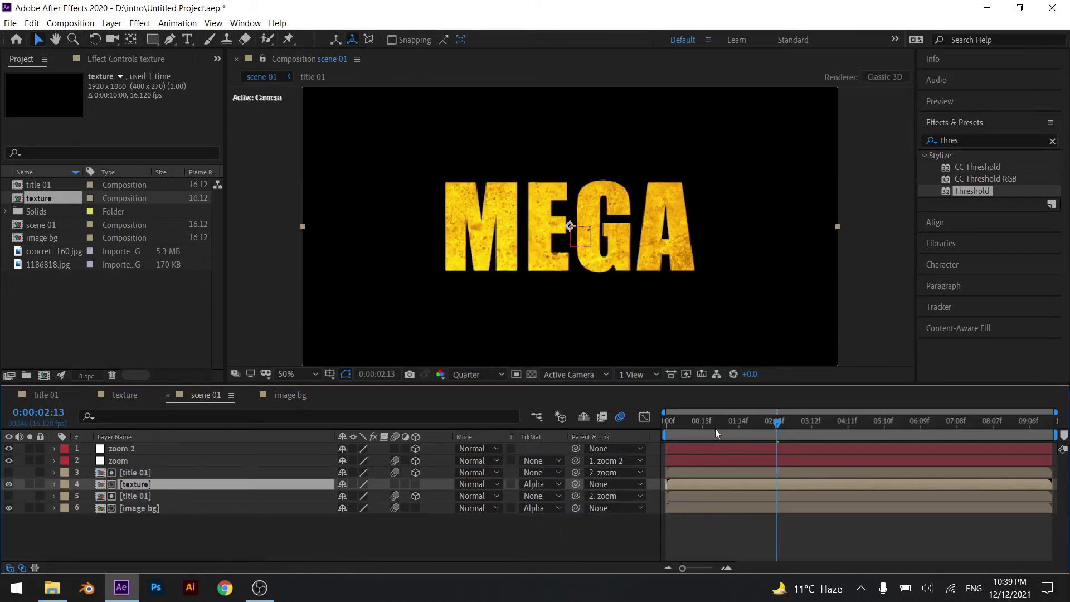
# Slide the texture layer to start about two seconds in, previewing the timing, then save.
pyautogui.press('Home')
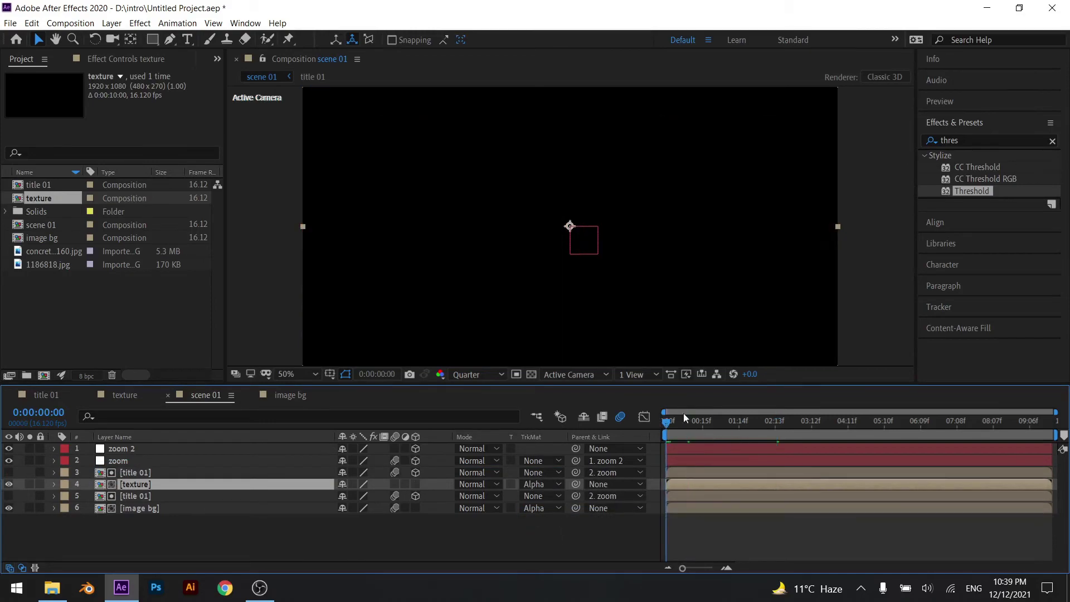
pyautogui.press('space')
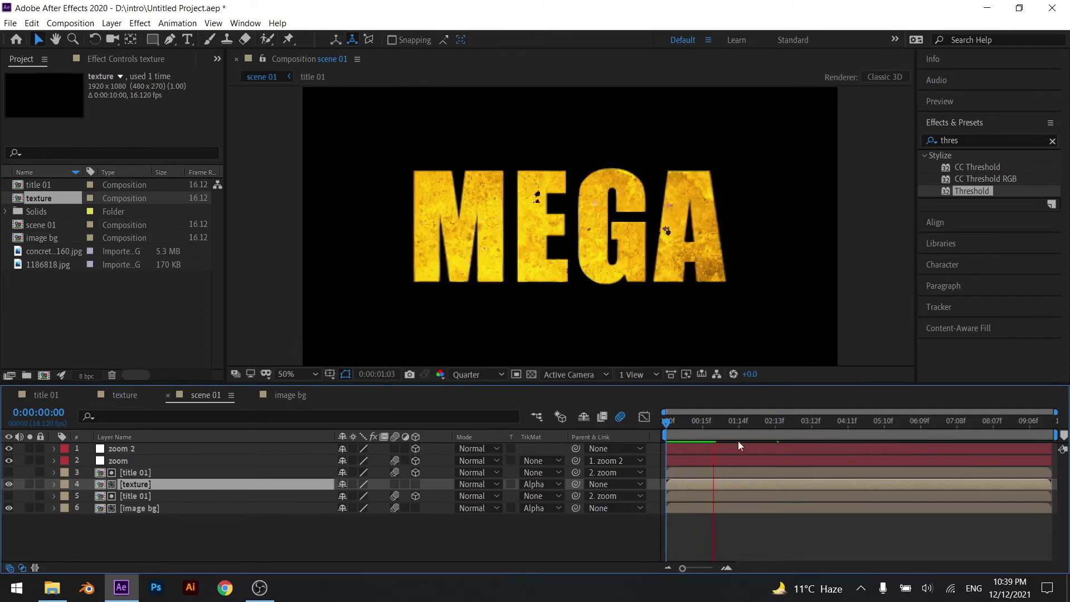
pyautogui.moveTo(699, 484); pyautogui.dragTo(764, 483)
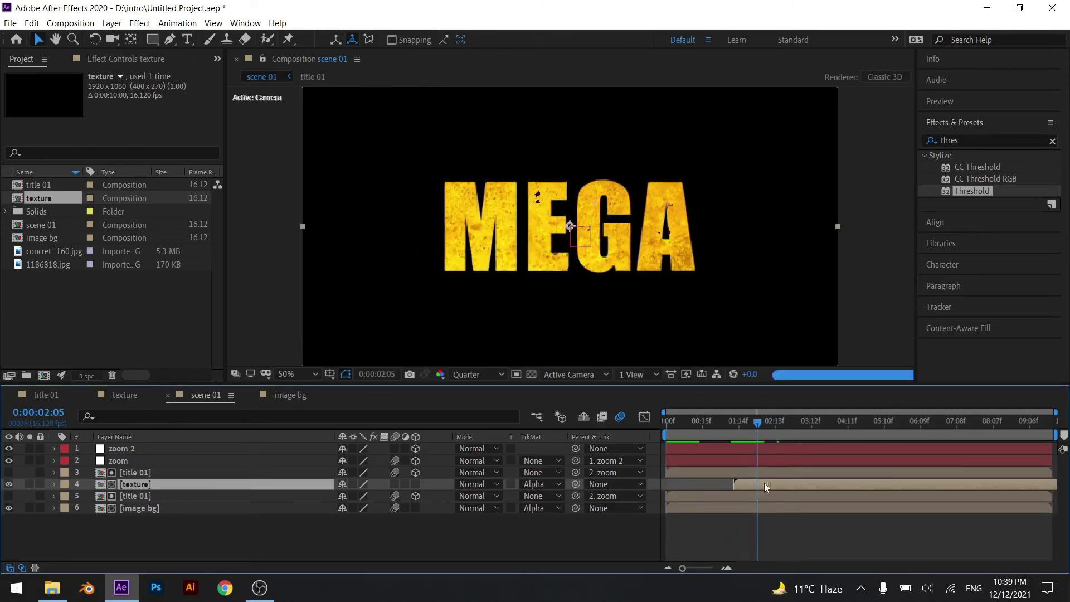
pyautogui.moveTo(698, 426)
pyautogui.mouseDown()
pyautogui.moveTo(730, 431)
pyautogui.moveTo(624, 429)
pyautogui.mouseUp()
pyautogui.press('space')
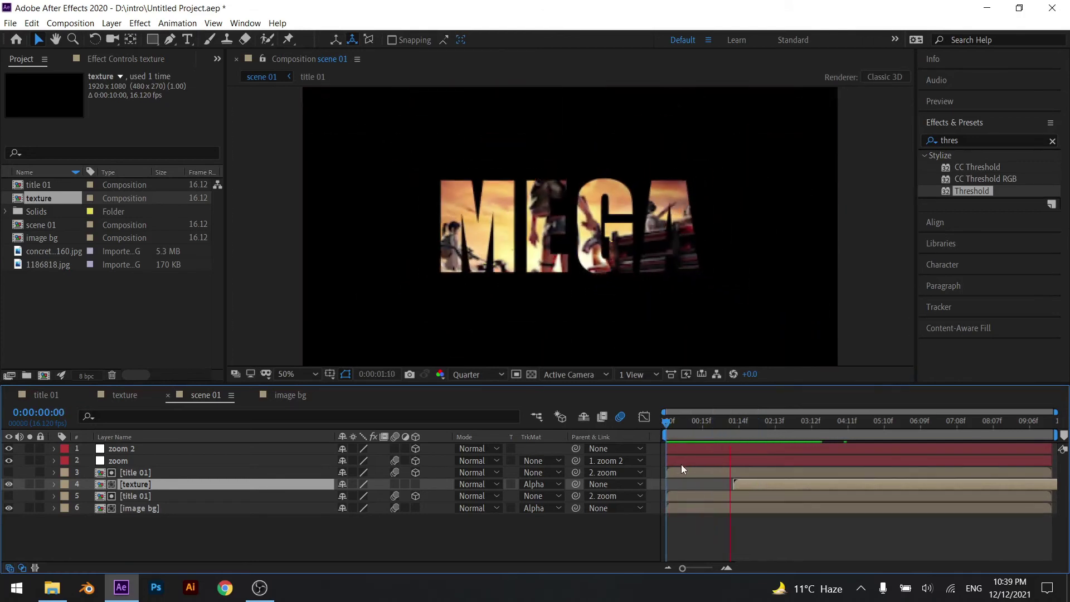
pyautogui.press('space')
pyautogui.moveTo(779, 493); pyautogui.dragTo(785, 490)
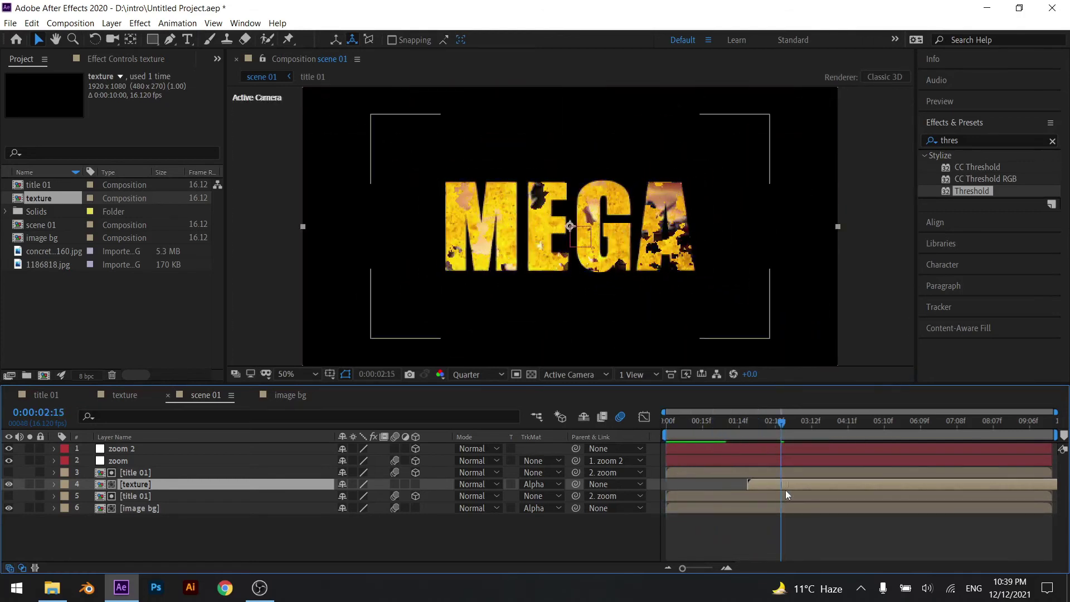
pyautogui.moveTo(700, 429); pyautogui.dragTo(640, 427)
pyautogui.press('space')
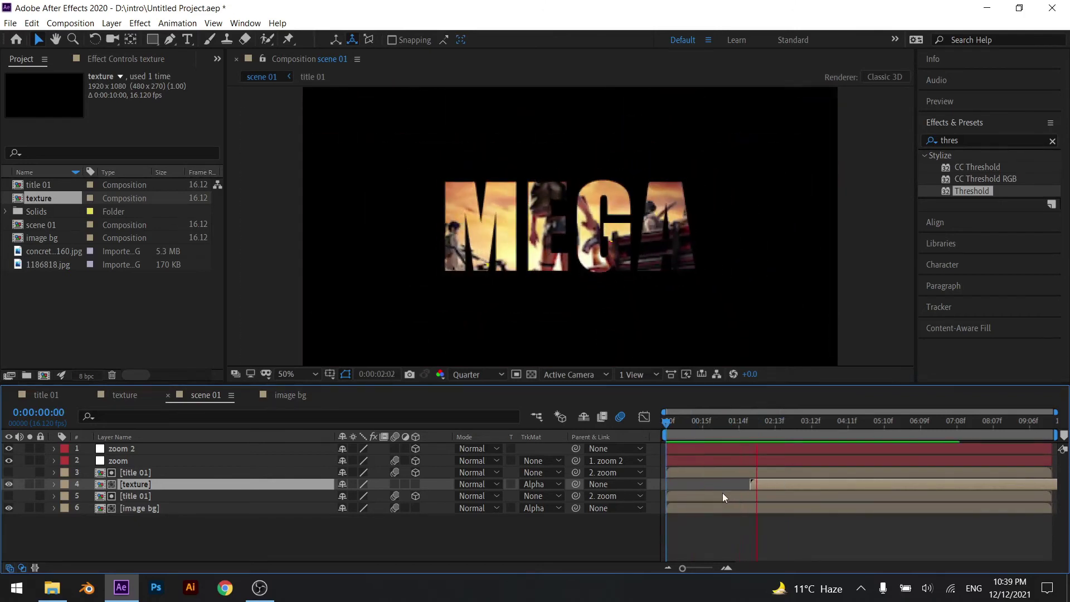
pyautogui.moveTo(795, 487); pyautogui.dragTo(801, 489)
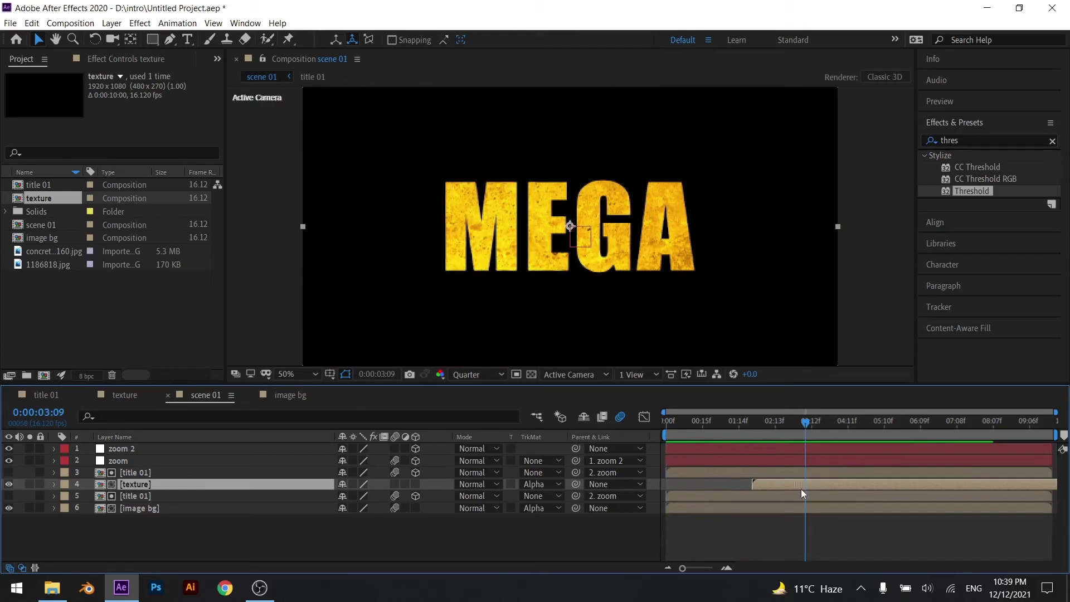
pyautogui.click(724, 422)
pyautogui.press('space')
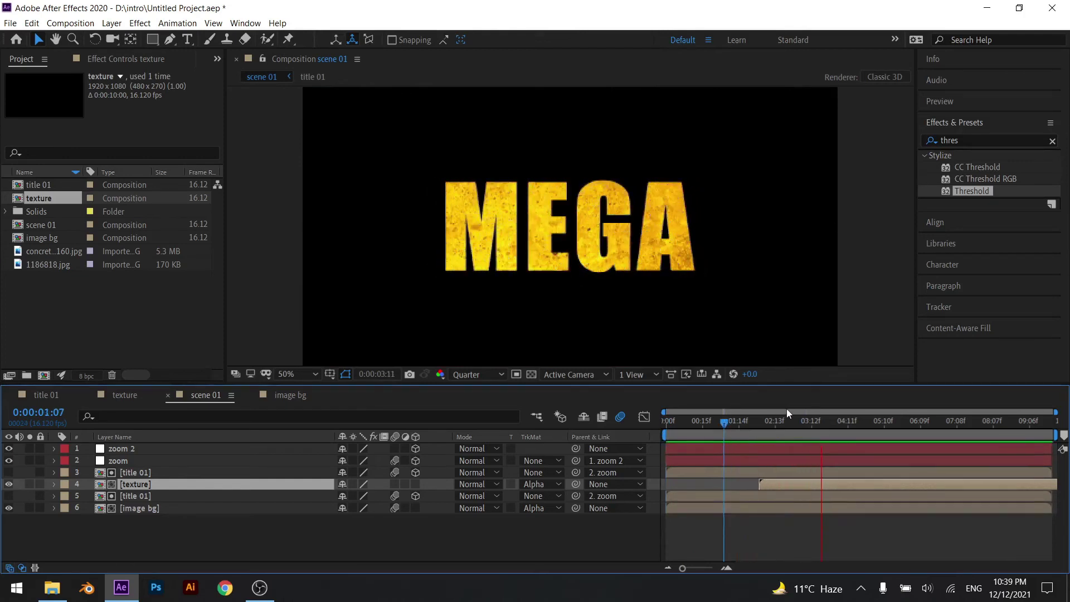
pyautogui.hotkey('ctrl', 's')
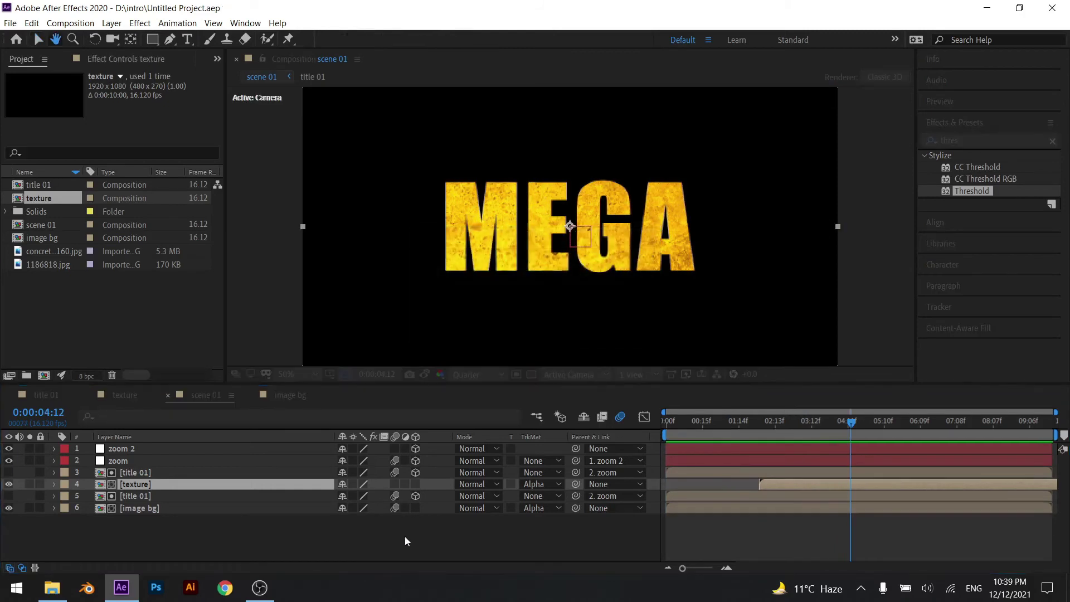
# Create a new 1920×1080 composition named 'render' from the Project panel.
pyautogui.click(405, 535)
pyautogui.rightClick(418, 545)
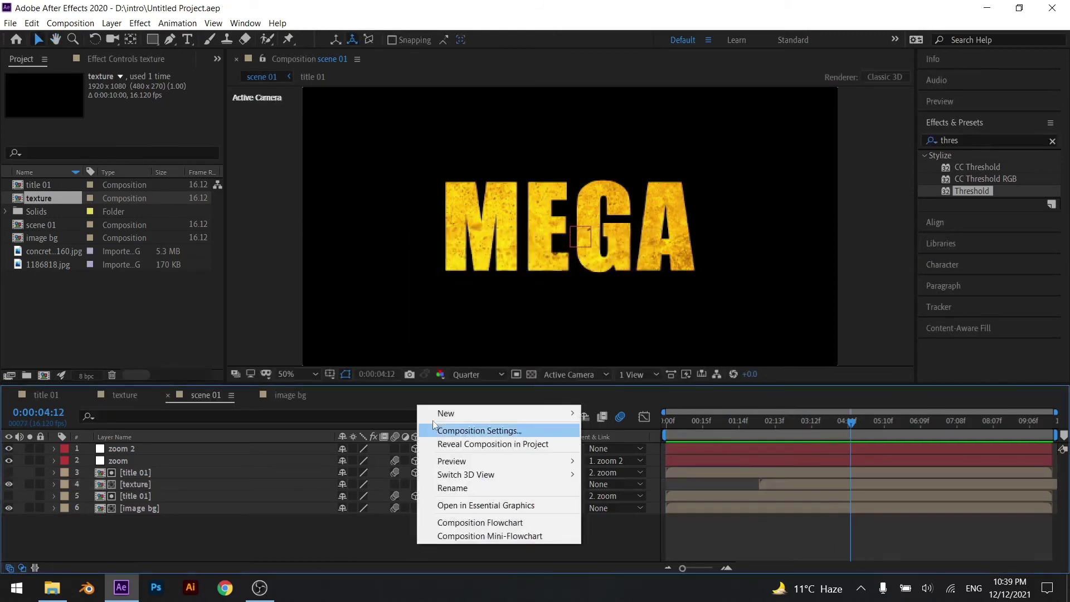
pyautogui.moveTo(458, 413)
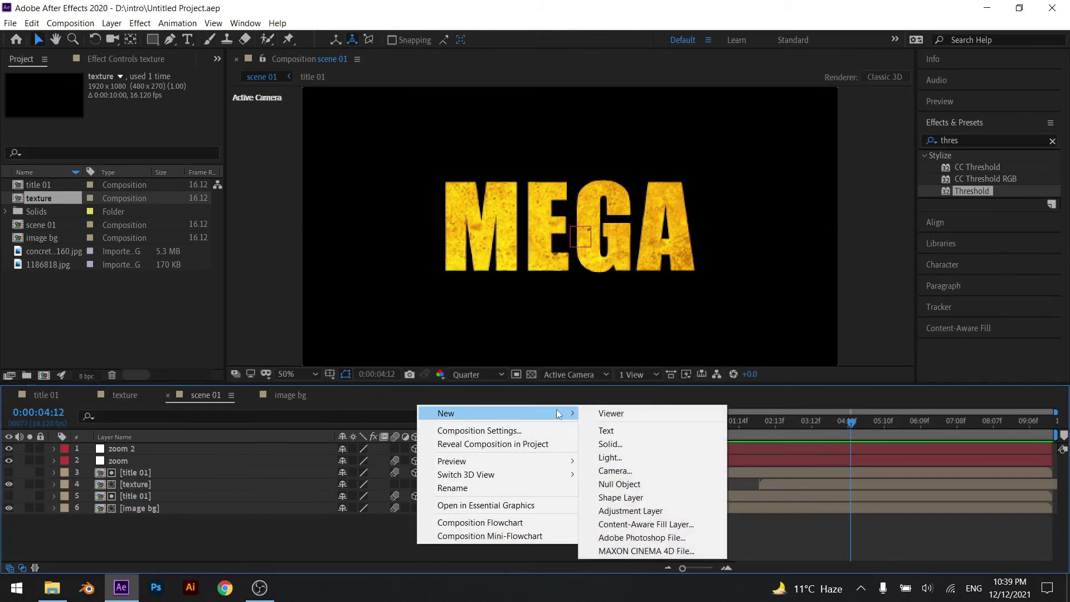
pyautogui.rightClick(108, 308)
pyautogui.click(124, 315)
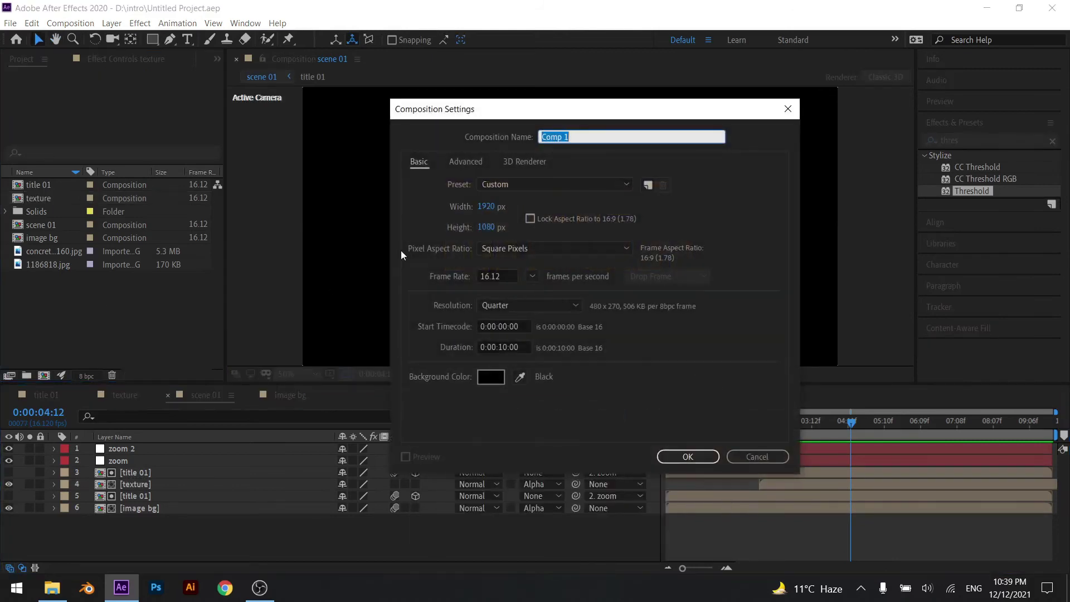
pyautogui.write('render')
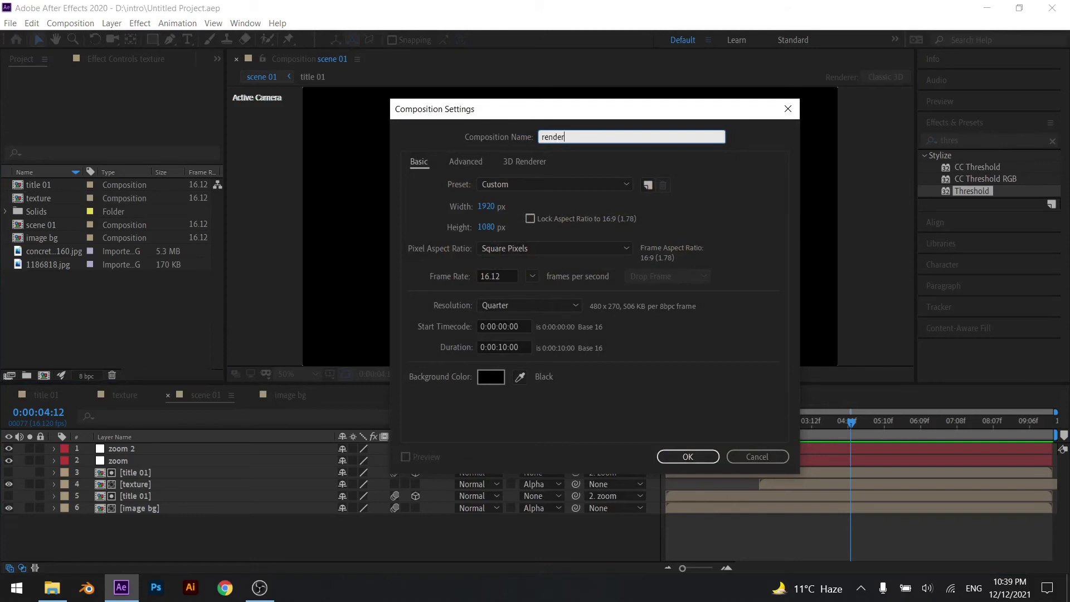
pyautogui.press('Return')
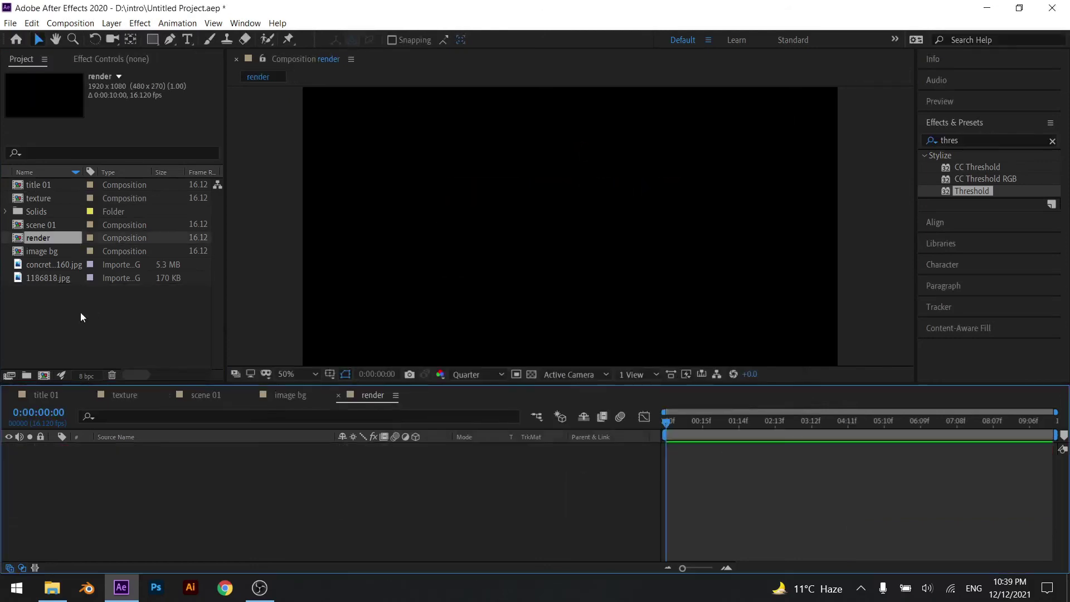
# Nest scene 01 in the render comp, preview the MEGA animation, and save.
pyautogui.hotkey('ctrl', 's')
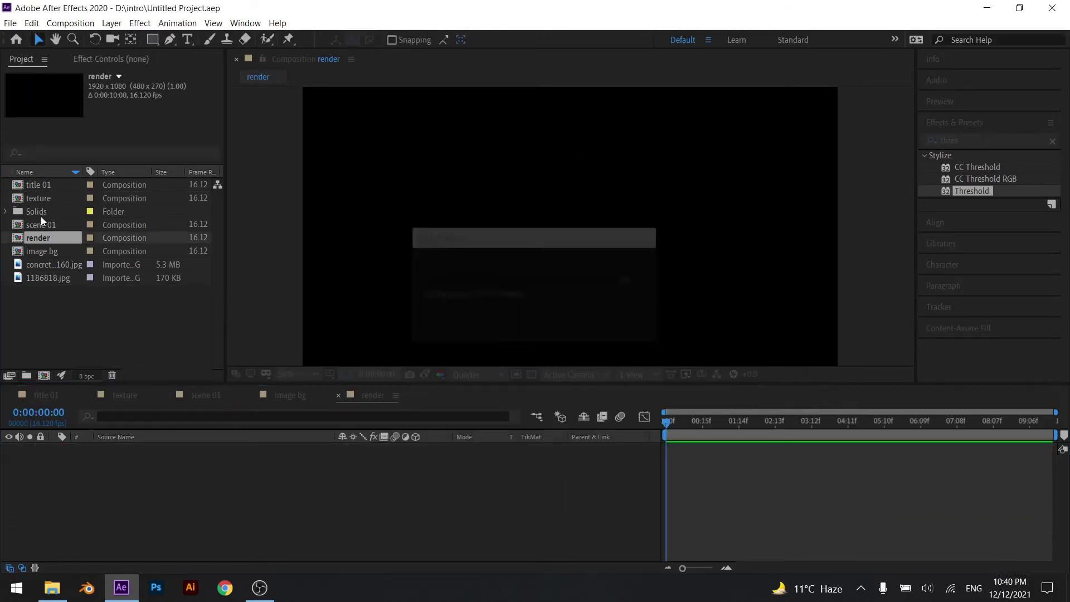
pyautogui.click(48, 226)
pyautogui.moveTo(179, 500); pyautogui.dragTo(179, 501)
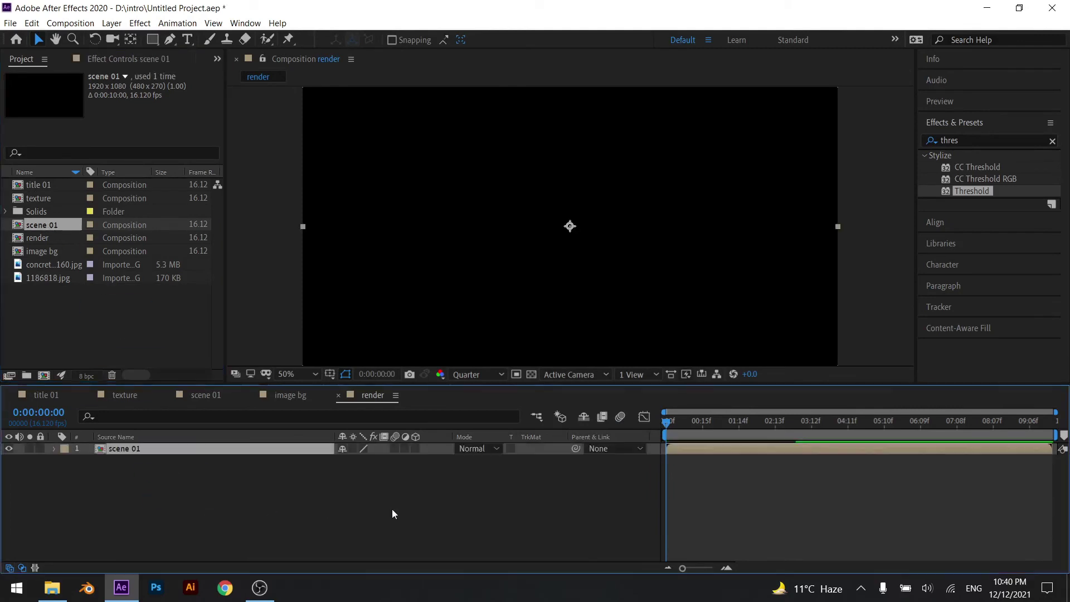
pyautogui.moveTo(680, 431); pyautogui.dragTo(640, 441)
pyautogui.press('space')
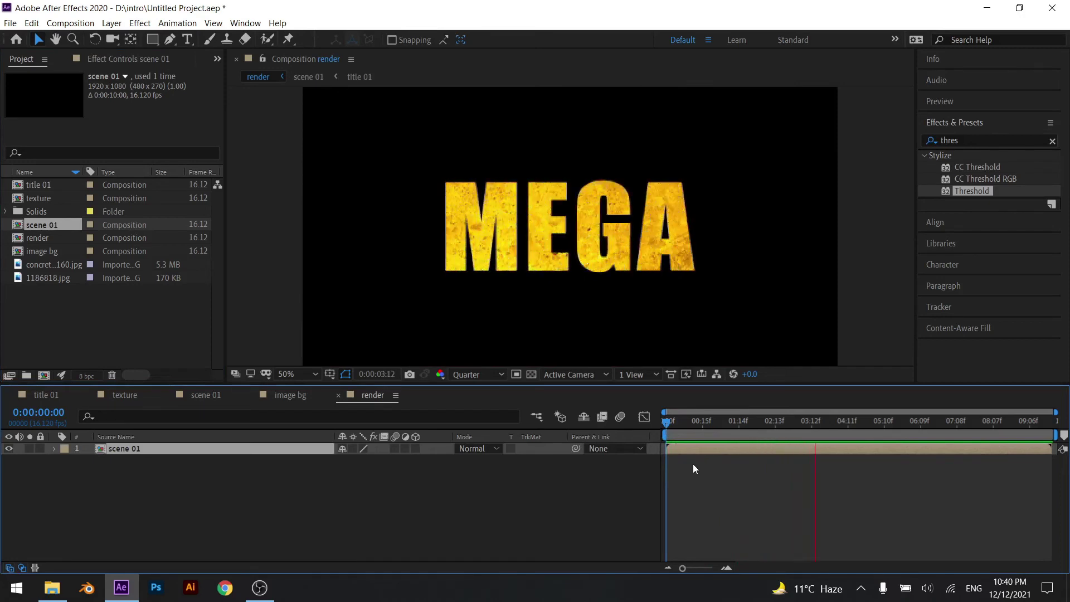
pyautogui.hotkey('ctrl', 's')
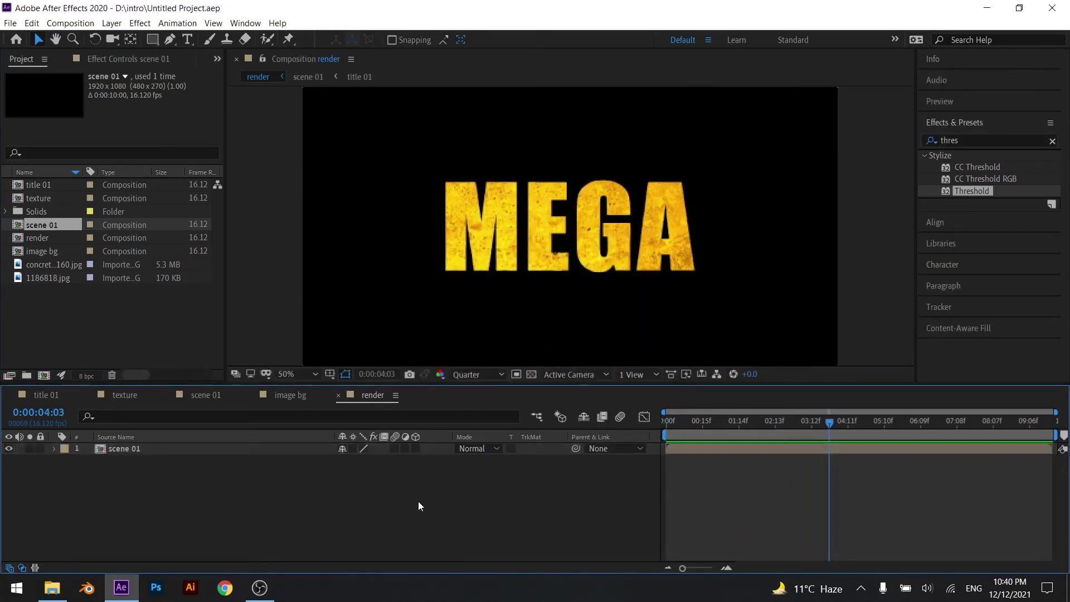
# Bring up the render timeline's menu for adding a new layer.
pyautogui.rightClick(418, 501)
pyautogui.moveTo(477, 368)
pyautogui.click(304, 487)
pyautogui.rightClick(261, 494)
# Draw a white rectangle bar across the top of the render comp frame.
pyautogui.moveTo(295, 363)
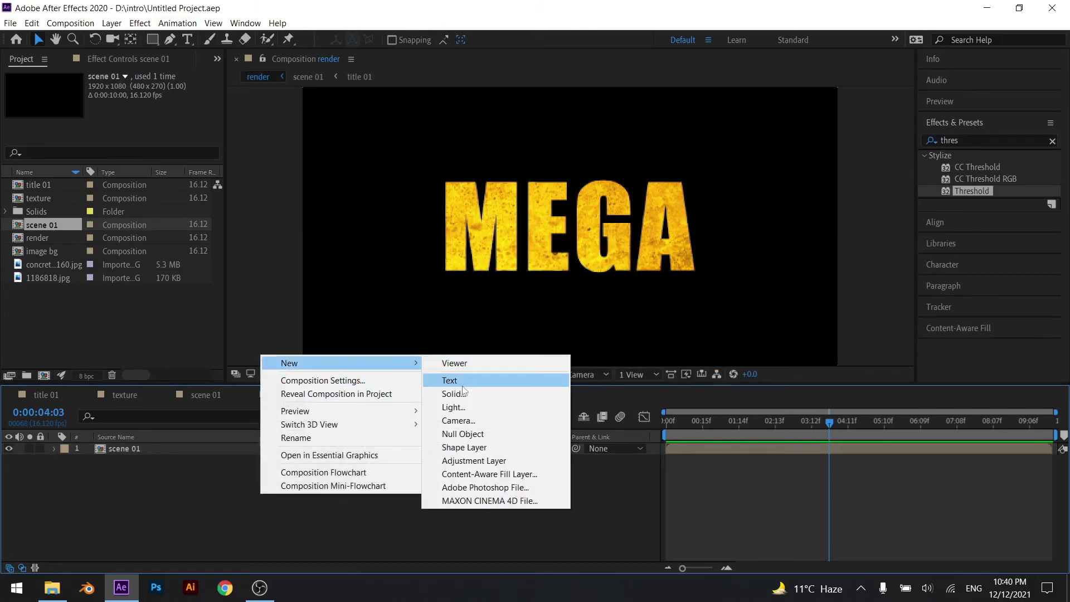
pyautogui.click(191, 509)
pyautogui.click(152, 39)
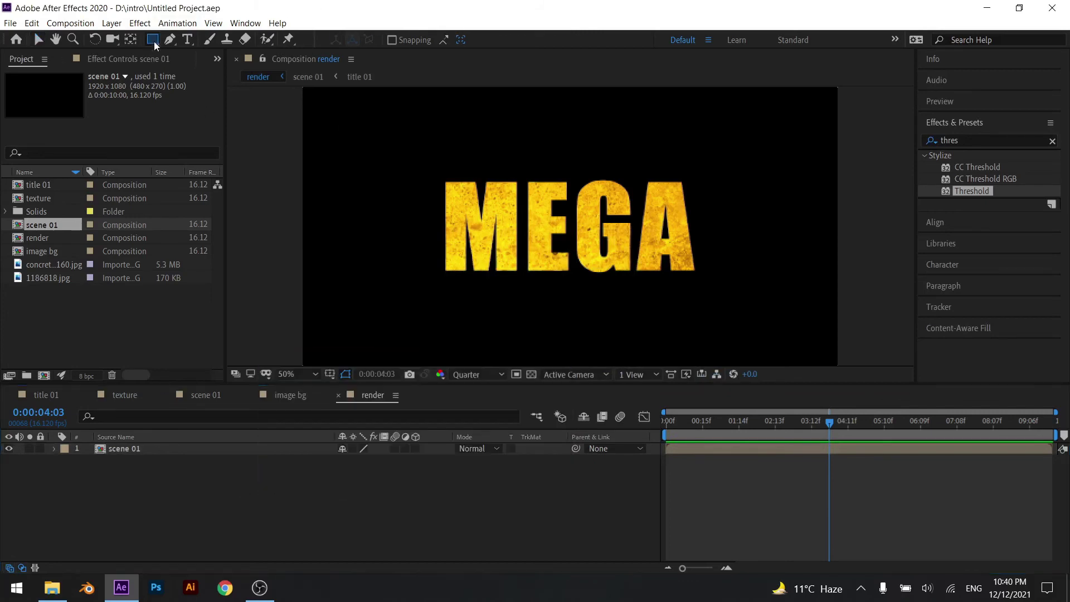
pyautogui.scroll(-2, 375, 147)
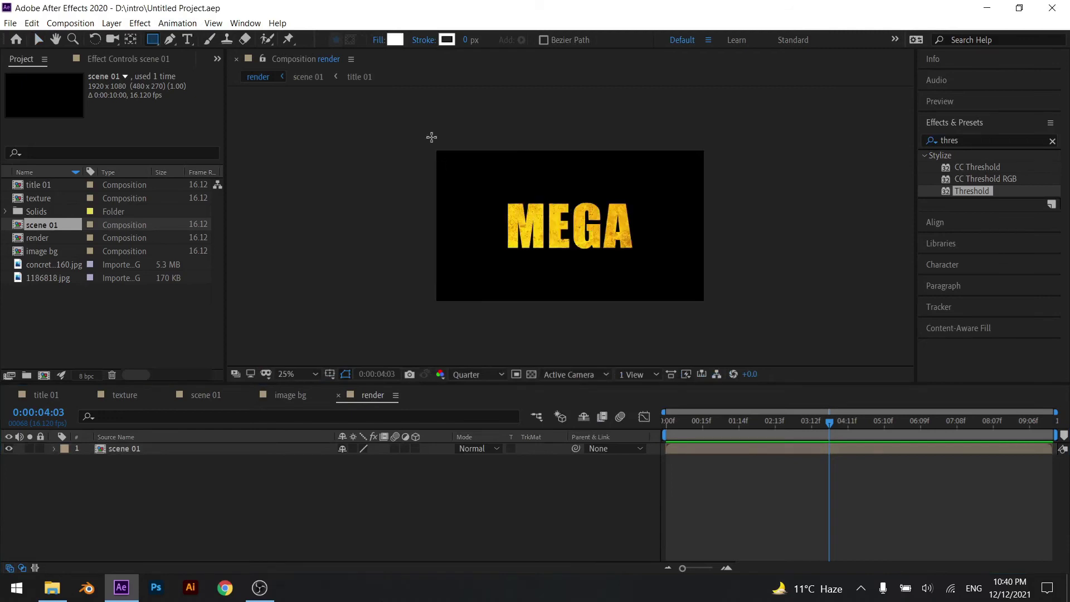
pyautogui.moveTo(432, 138)
pyautogui.mouseDown()
pyautogui.moveTo(705, 178)
pyautogui.moveTo(719, 169)
pyautogui.mouseUp()
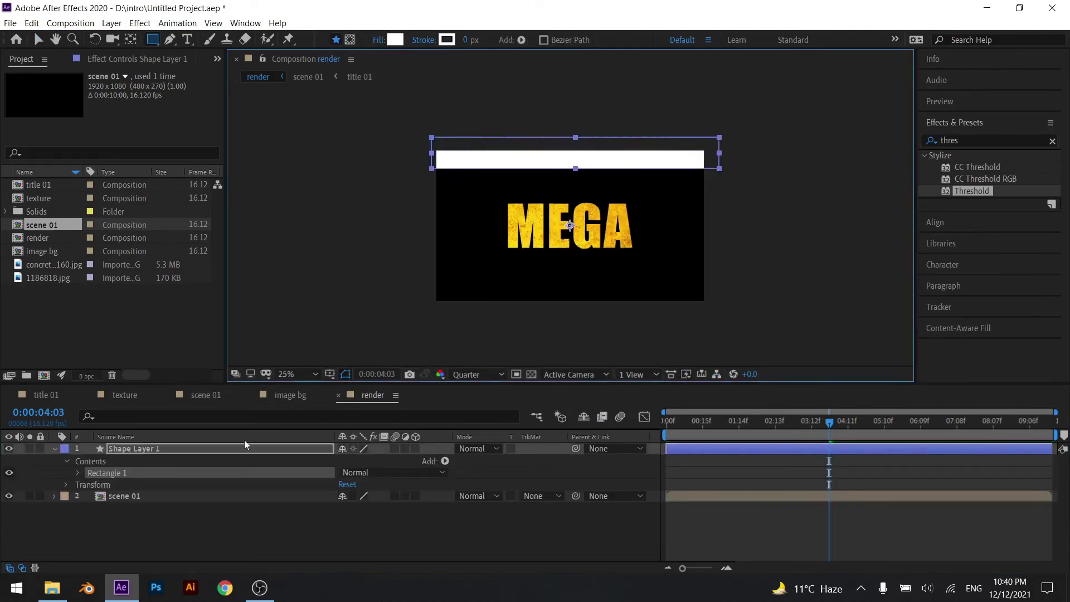
# Duplicate the white bar layer with Ctrl+D and save the project.
pyautogui.click(259, 453)
pyautogui.hotkey('ctrl', 'd')
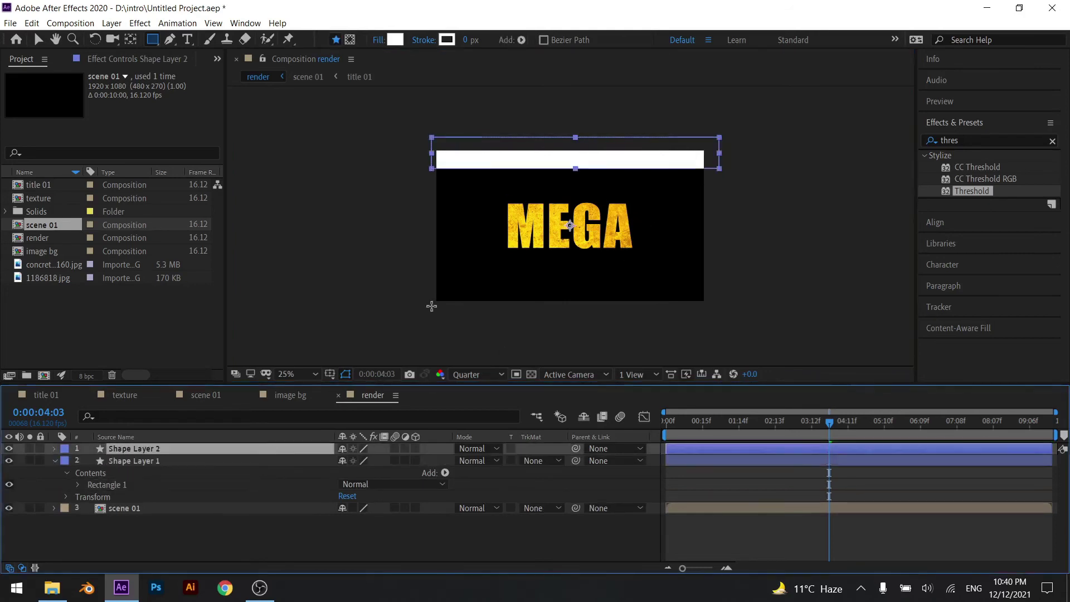
pyautogui.click(130, 41)
pyautogui.click(191, 460)
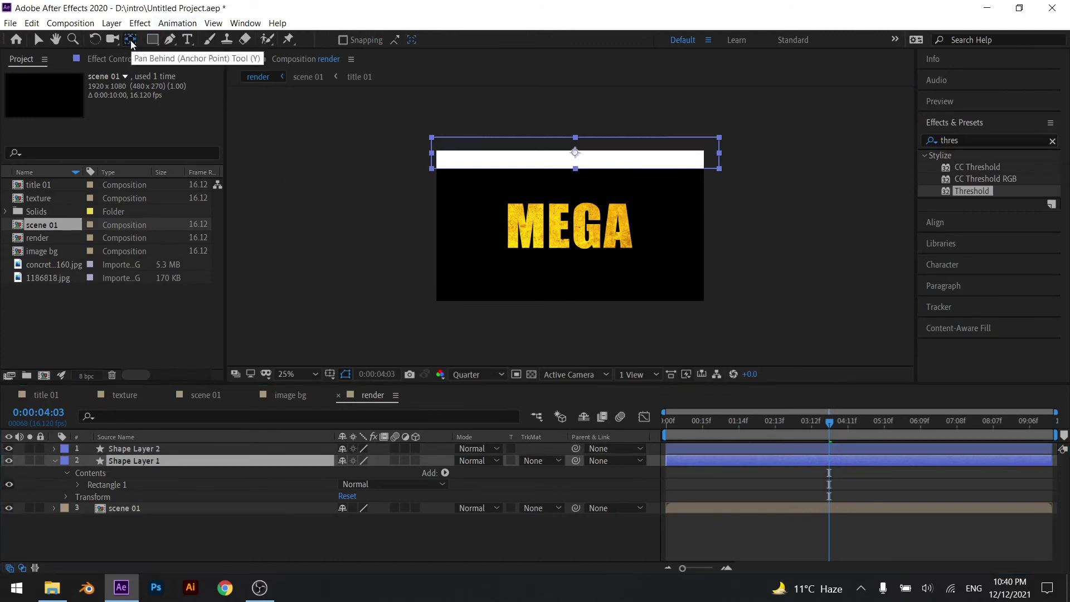
pyautogui.click(159, 449)
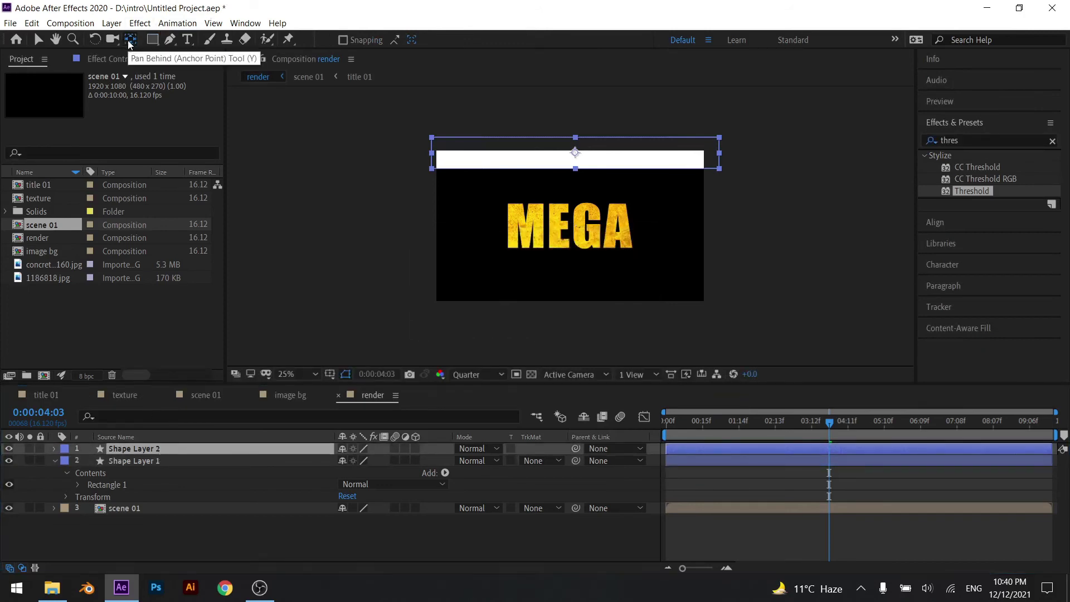
pyautogui.hotkey('ctrl', 's')
# Move Shape Layer 1 to the bottom of the frame (996,1044), save, and reveal its Position.
pyautogui.click(170, 461)
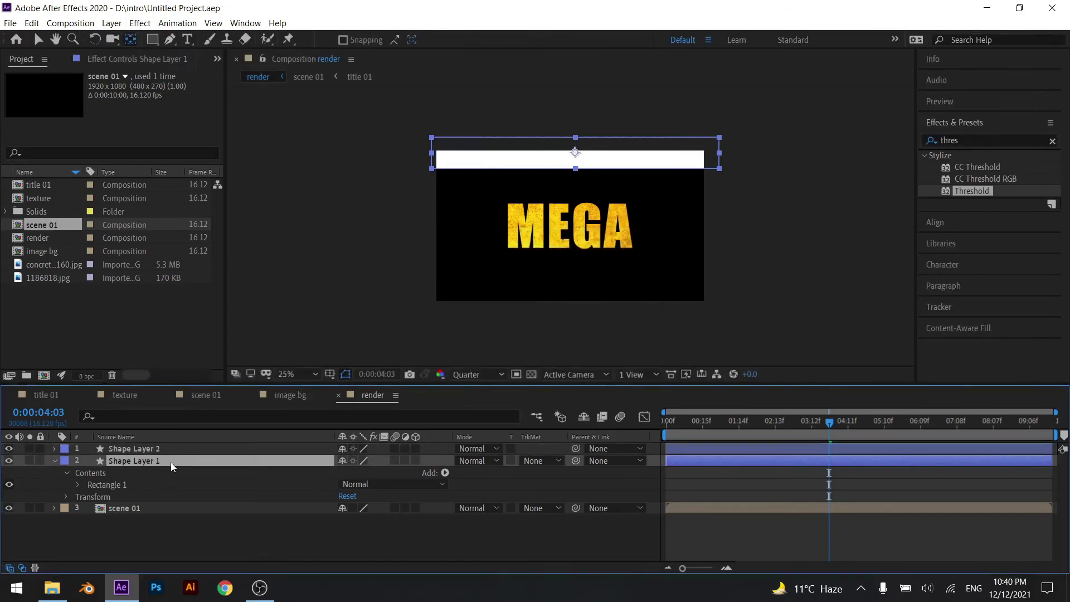
pyautogui.click(41, 43)
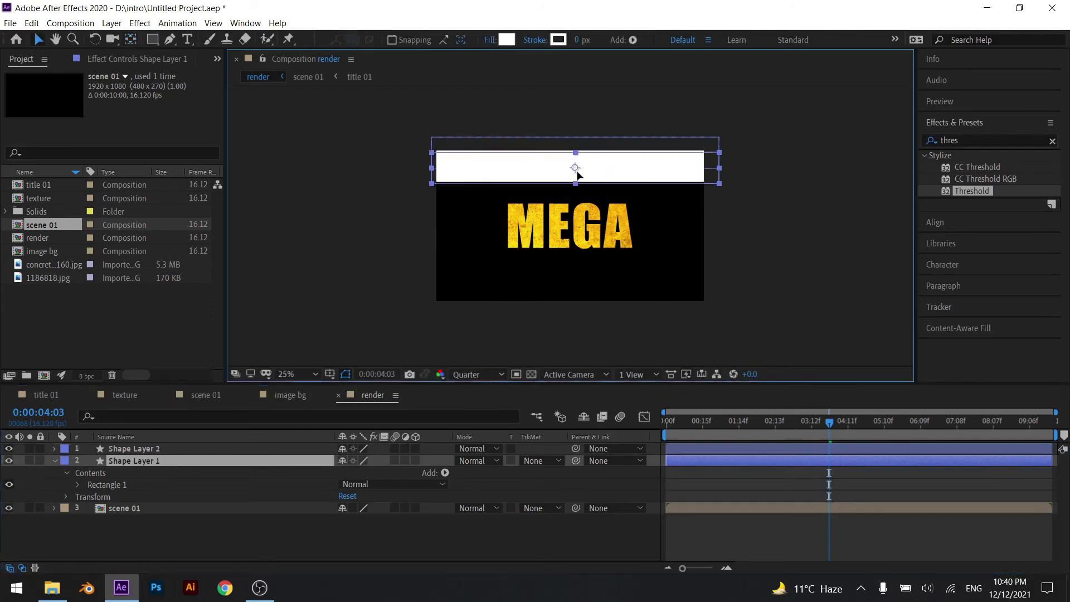
pyautogui.moveTo(577, 157); pyautogui.dragTo(588, 299)
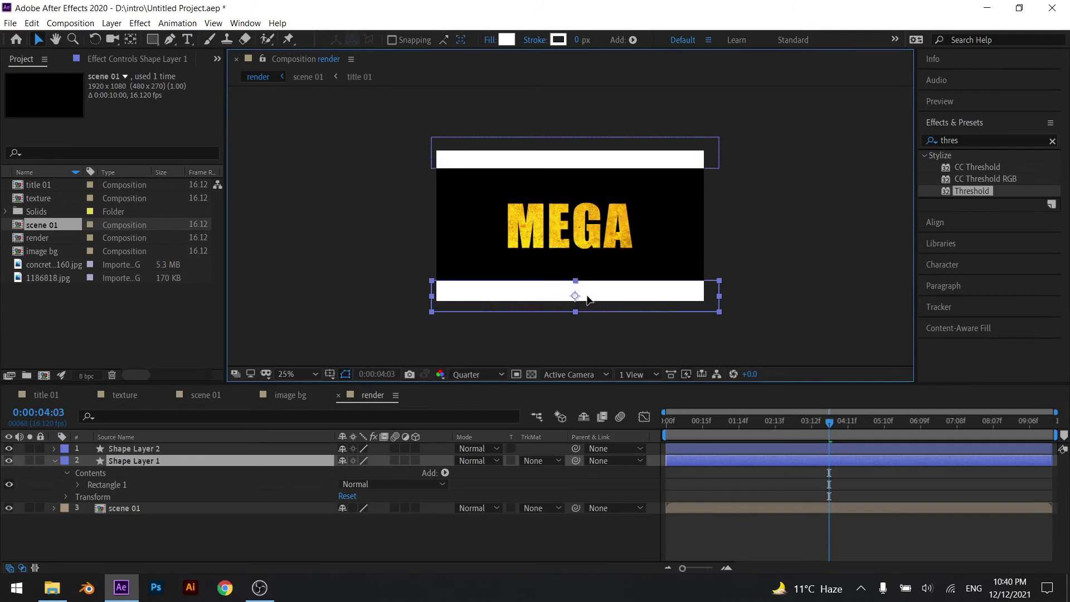
pyautogui.click(360, 557)
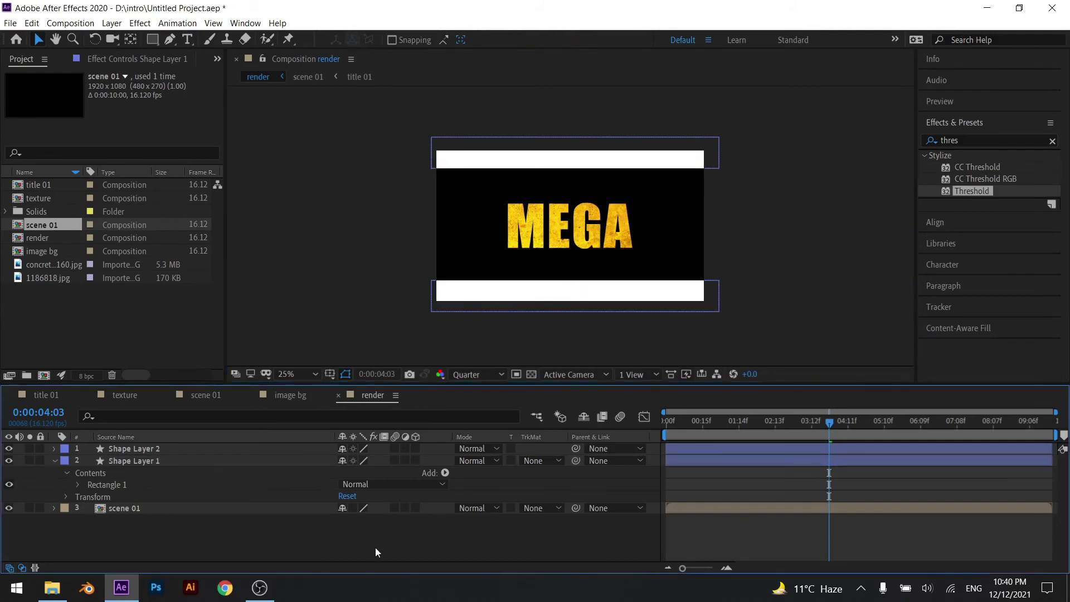
pyautogui.hotkey('ctrl', 's')
pyautogui.click(164, 462)
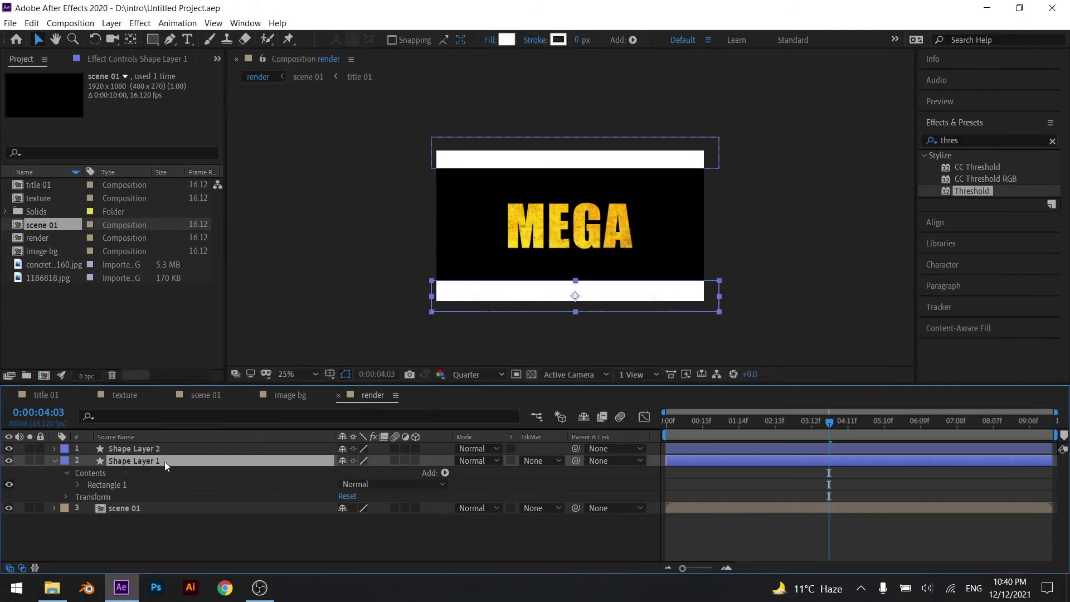
pyautogui.press('p')
pyautogui.click(156, 449)
# Add frame-0 Position keyframes to both shape layers and go to frame 9.
pyautogui.press('p')
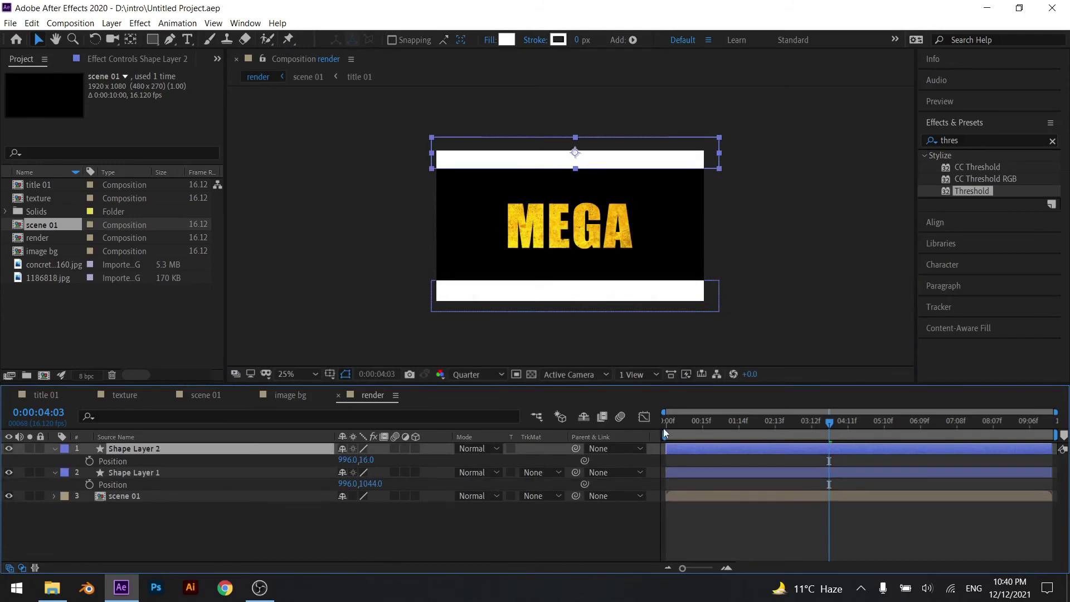
pyautogui.click(666, 432)
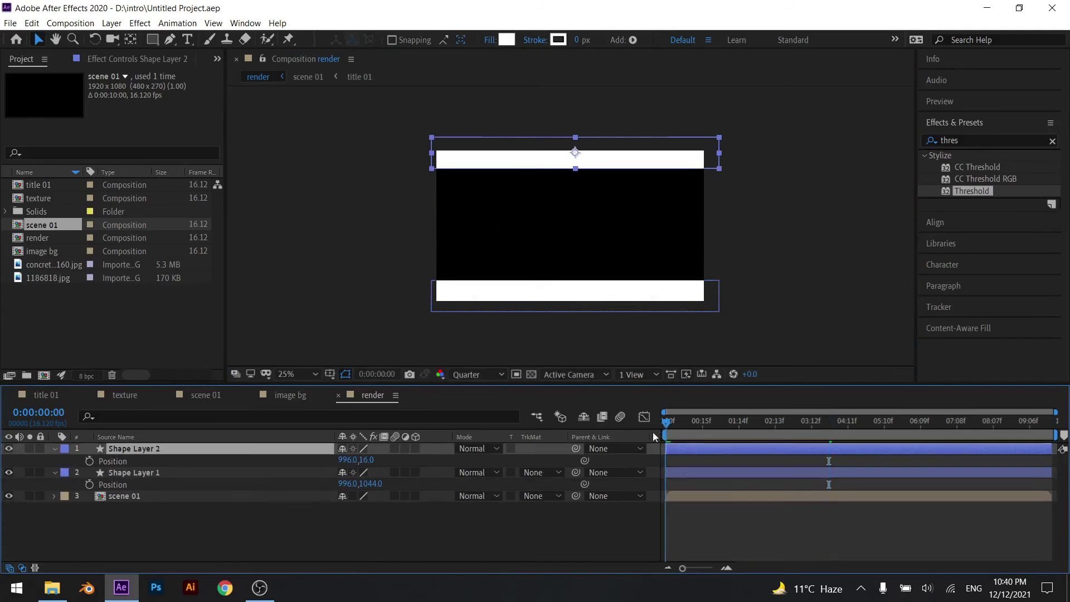
pyautogui.click(89, 484)
pyautogui.click(89, 461)
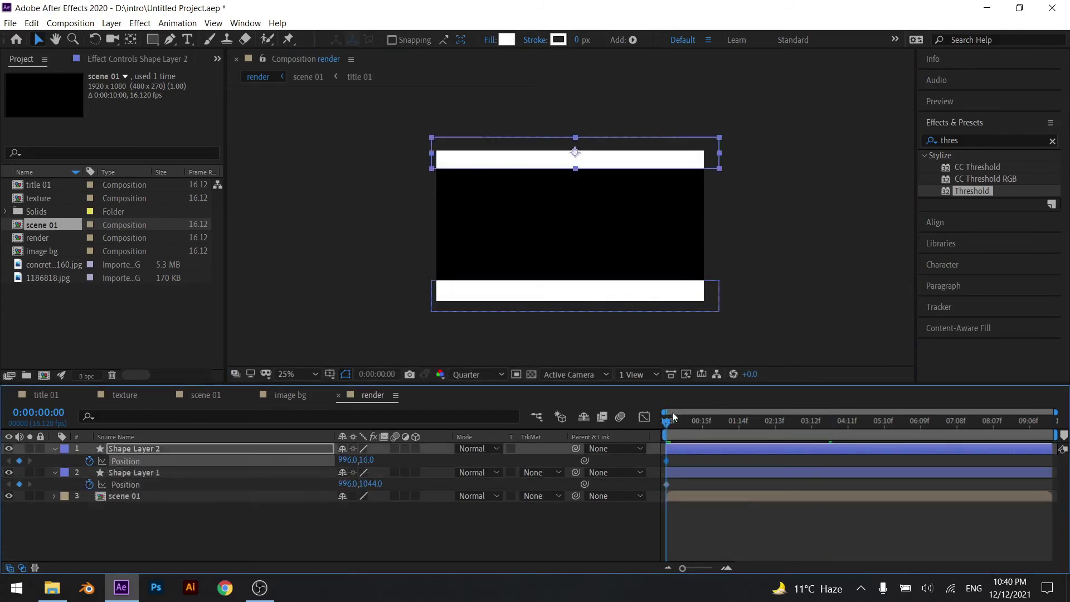
pyautogui.moveTo(665, 430); pyautogui.dragTo(692, 431)
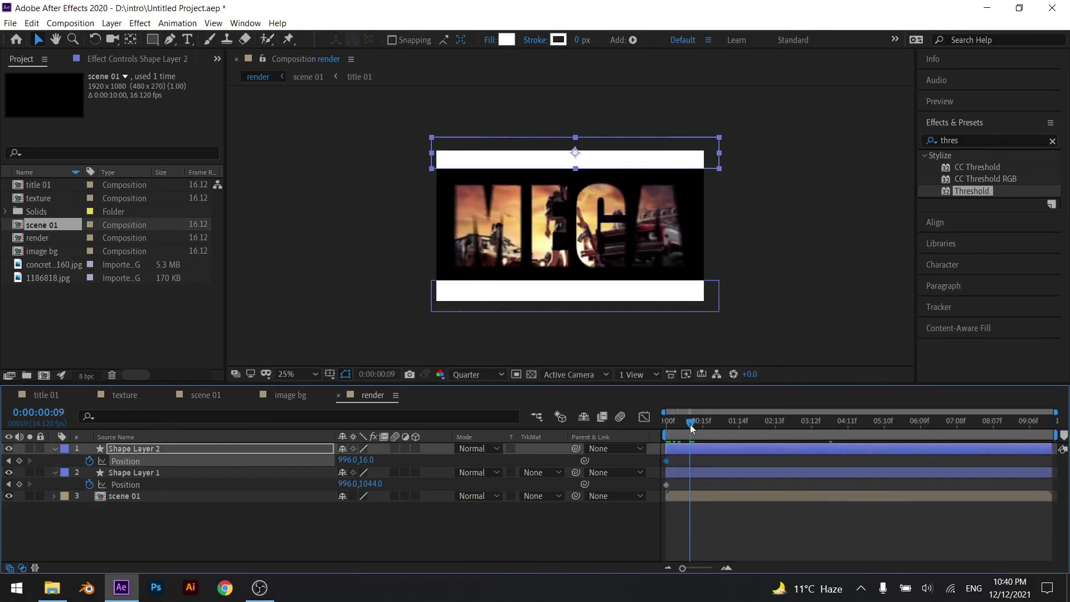
pyautogui.press('pageup')
pyautogui.press('pageup')
pyautogui.moveTo(691, 428); pyautogui.dragTo(694, 428)
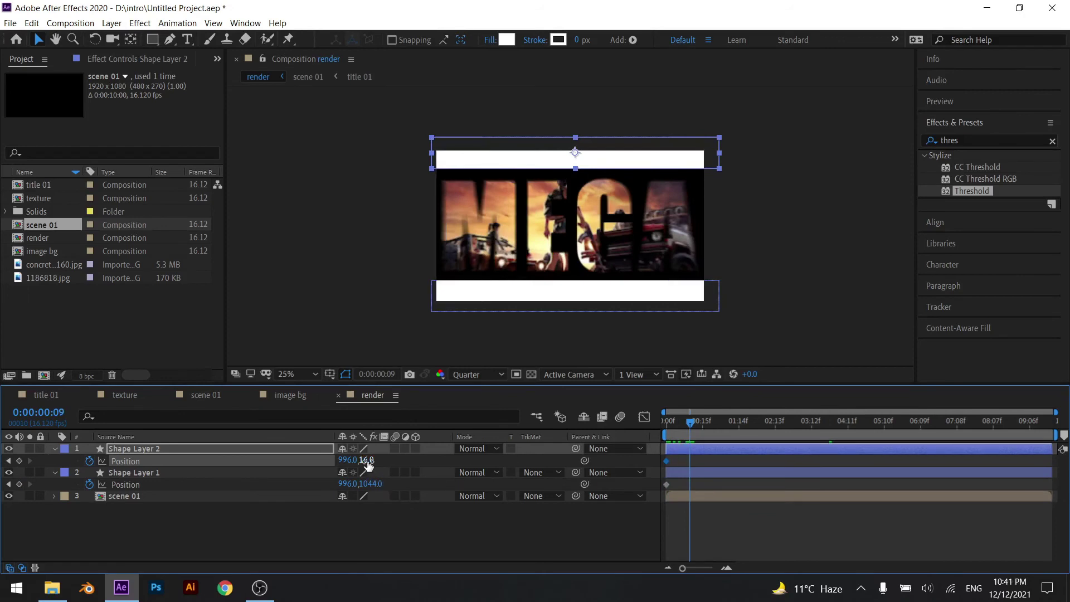
# Start the bars off-frame at 996,-139 and 996,1219 so they slide in, then preview.
pyautogui.click(386, 533)
pyautogui.click(250, 448)
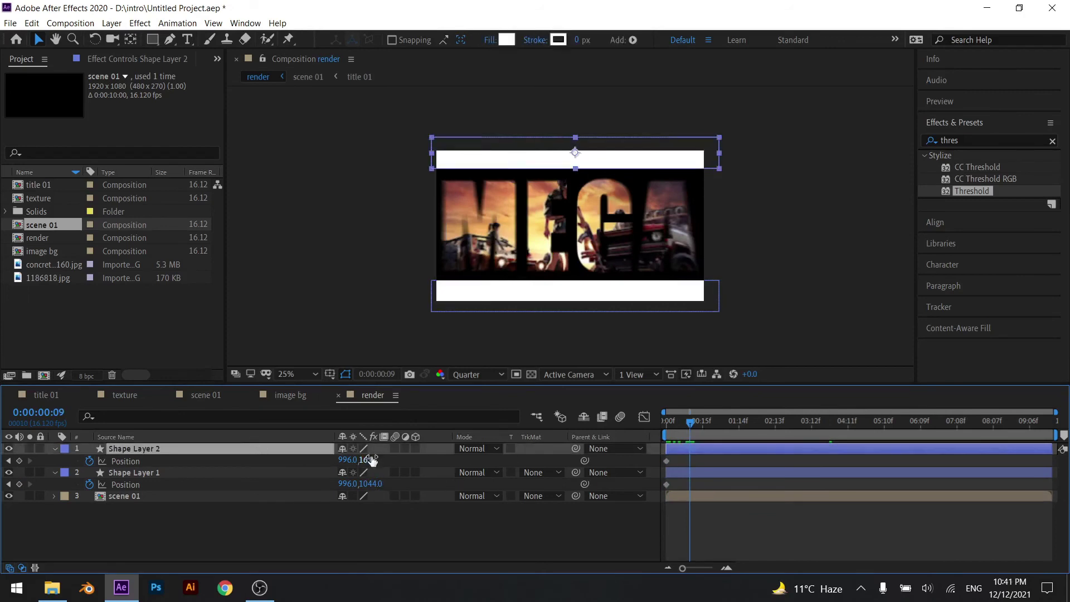
pyautogui.moveTo(372, 461); pyautogui.dragTo(261, 463)
pyautogui.press('Return')
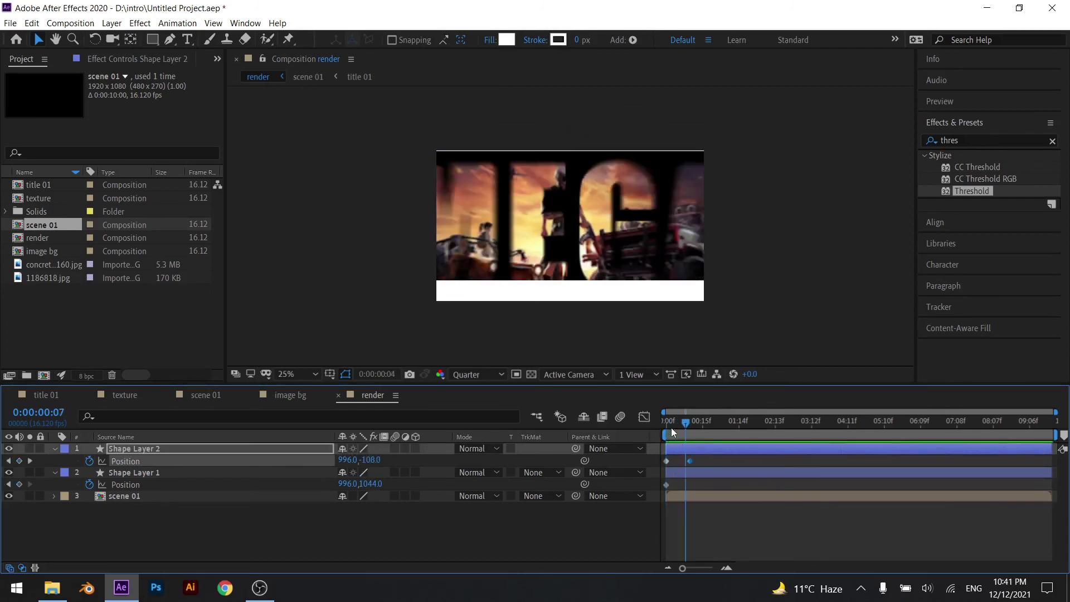
pyautogui.moveTo(665, 424)
pyautogui.mouseDown()
pyautogui.moveTo(680, 424)
pyautogui.moveTo(663, 429)
pyautogui.moveTo(711, 471)
pyautogui.moveTo(668, 461)
pyautogui.mouseUp()
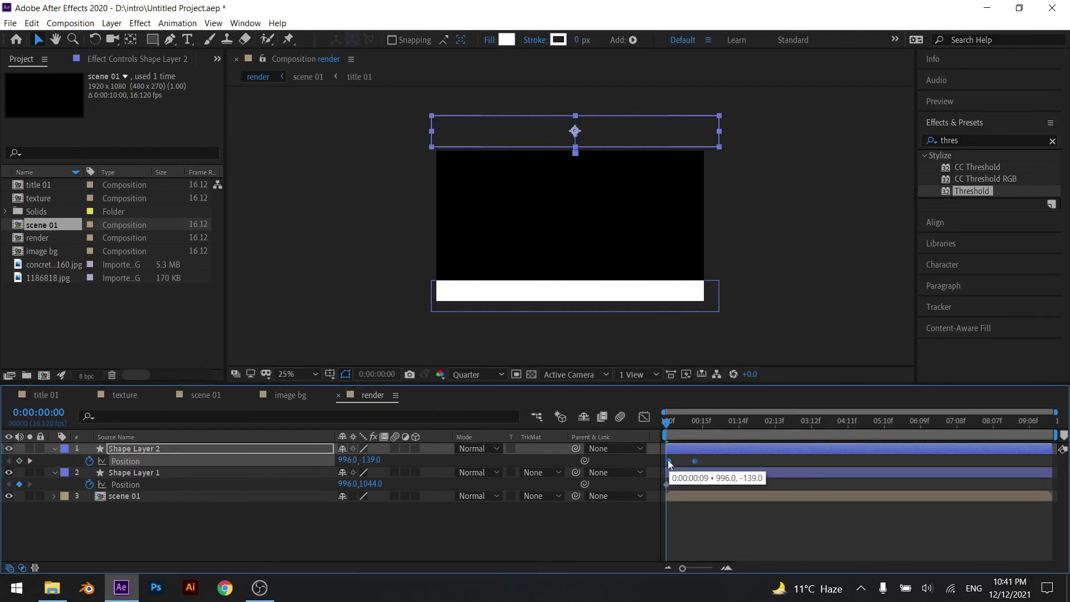
pyautogui.click(619, 547)
pyautogui.click(667, 485)
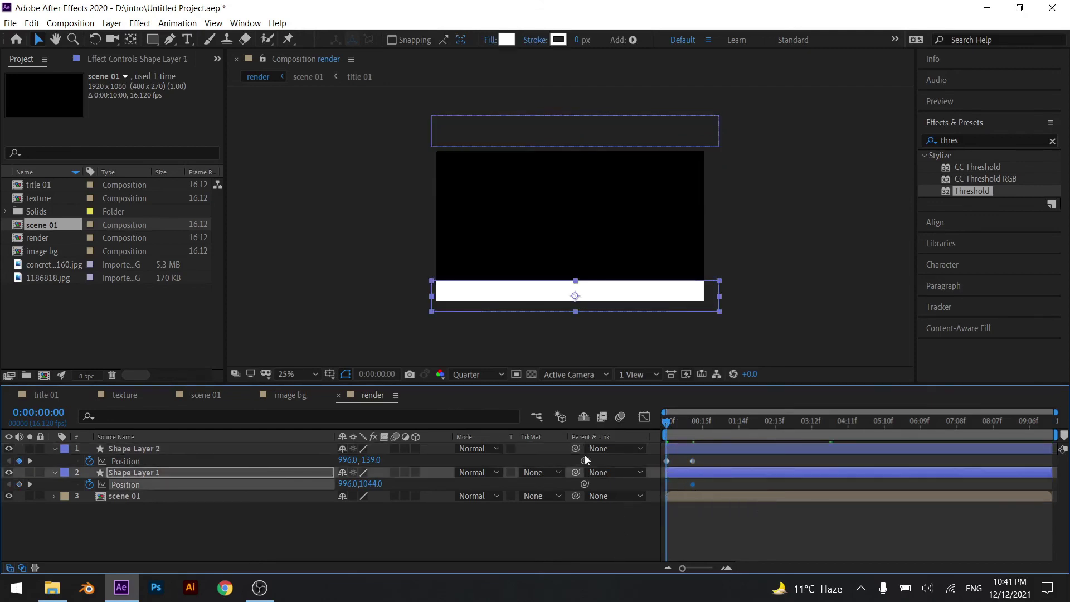
pyautogui.moveTo(375, 484); pyautogui.dragTo(502, 479)
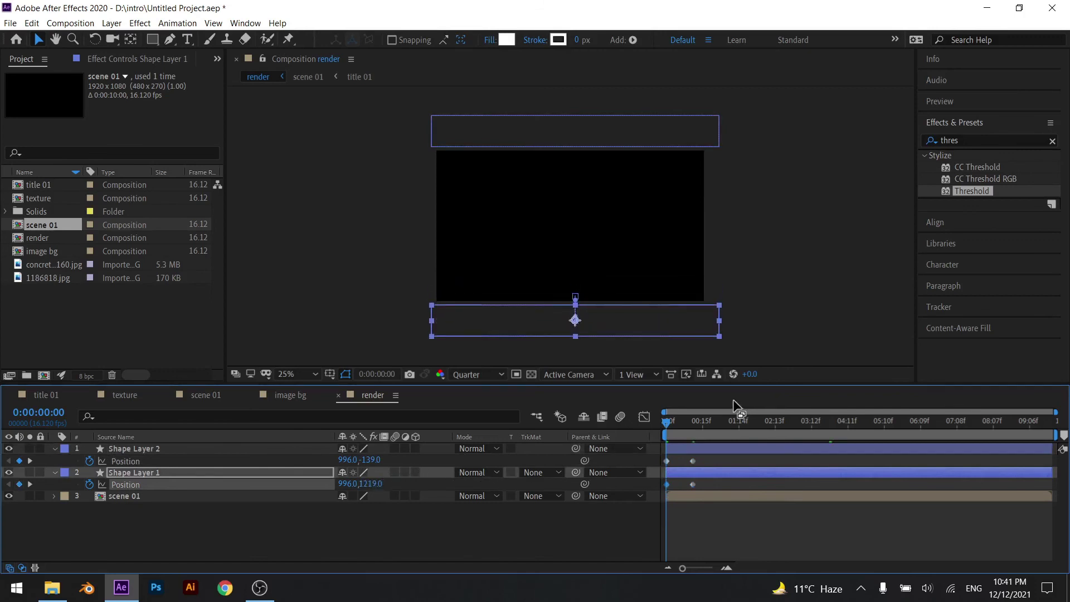
pyautogui.press('space')
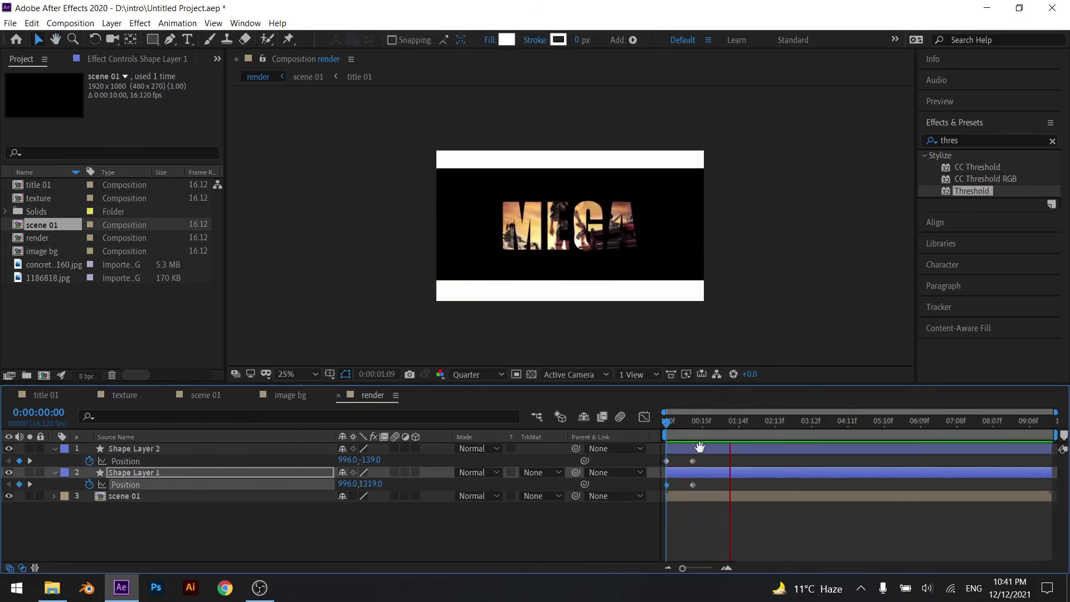
pyautogui.moveTo(703, 458); pyautogui.dragTo(659, 503)
# Apply Easy Ease to the selected bar keyframes and preview from the first frame.
pyautogui.rightClick(666, 484)
pyautogui.moveTo(679, 484)
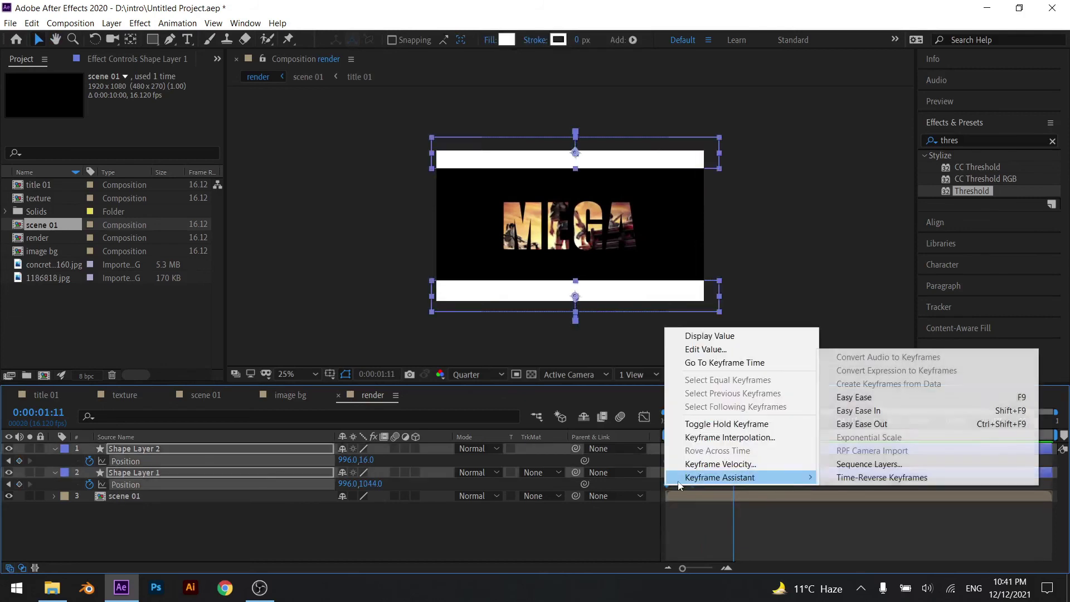
pyautogui.click(883, 400)
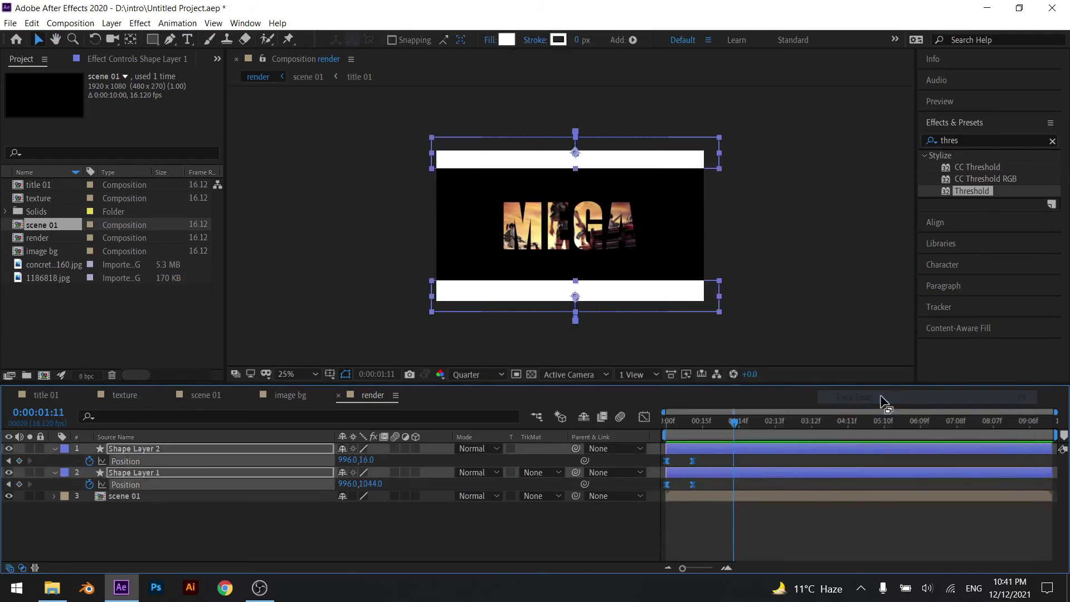
pyautogui.click(690, 423)
pyautogui.moveTo(666, 435); pyautogui.dragTo(657, 434)
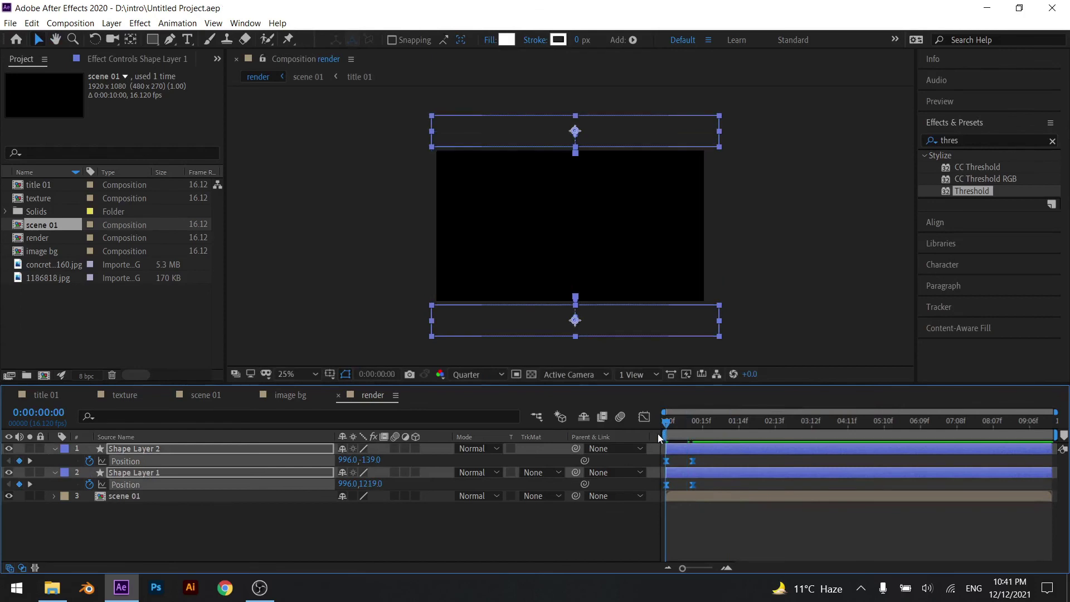
pyautogui.press('space')
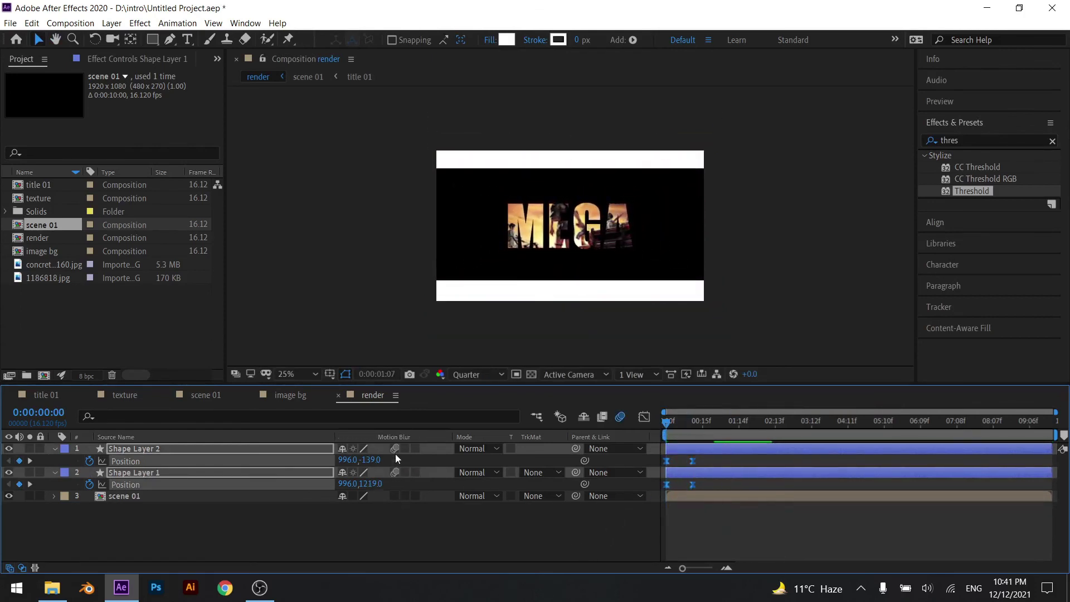
# Enable motion blur on Shape Layer 1, Shape Layer 2 and scene 01, preview, and save.
pyautogui.click(395, 472)
pyautogui.click(395, 496)
pyautogui.click(395, 449)
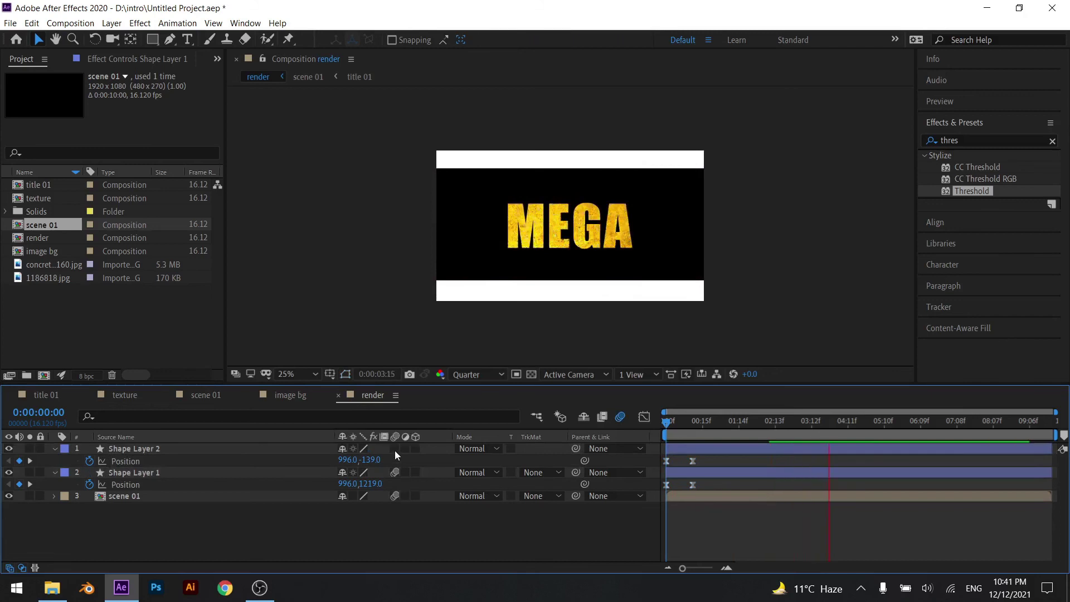
pyautogui.press('space')
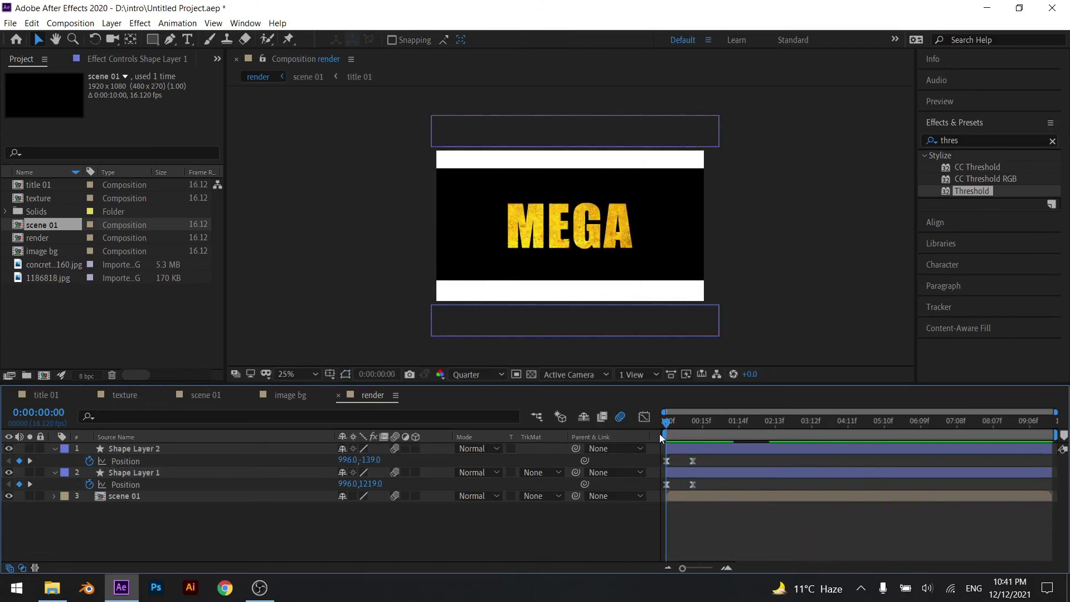
pyautogui.press('space')
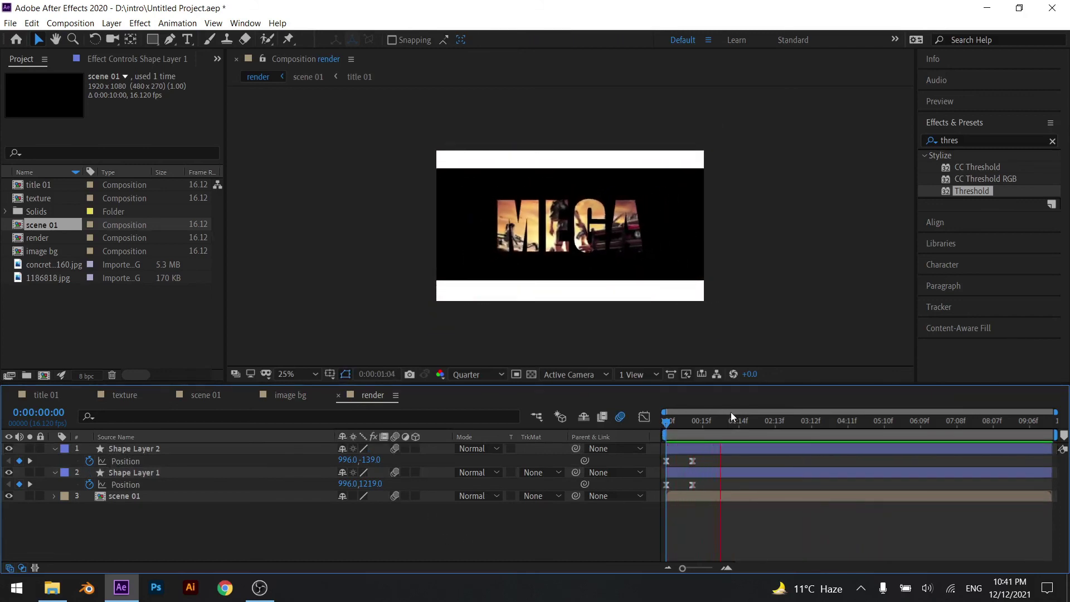
pyautogui.press('space')
pyautogui.scroll(2, 610, 231)
pyautogui.press('space')
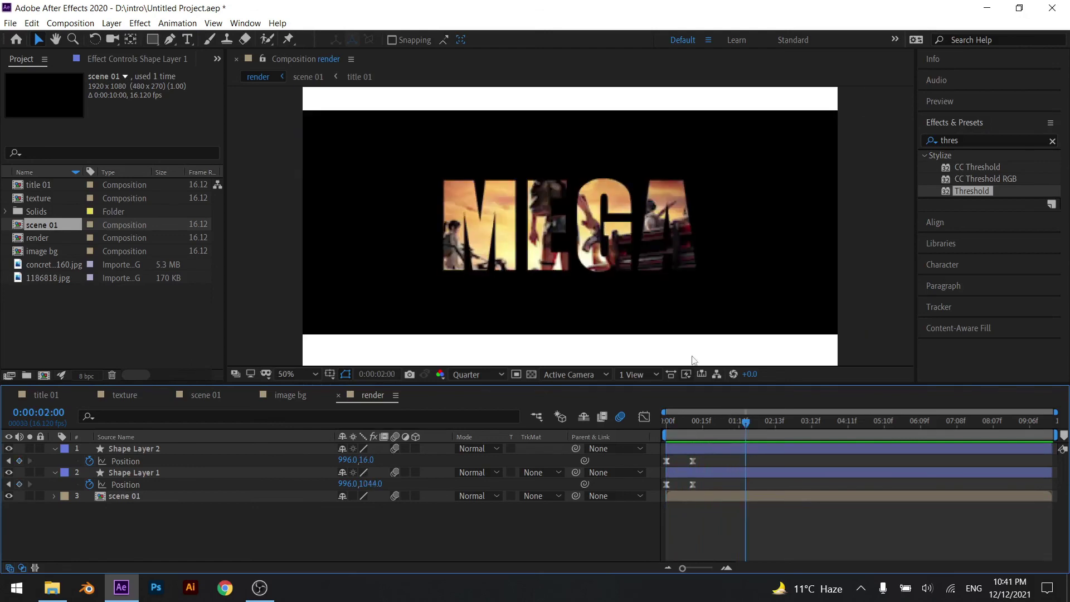
pyautogui.hotkey('ctrl', 's')
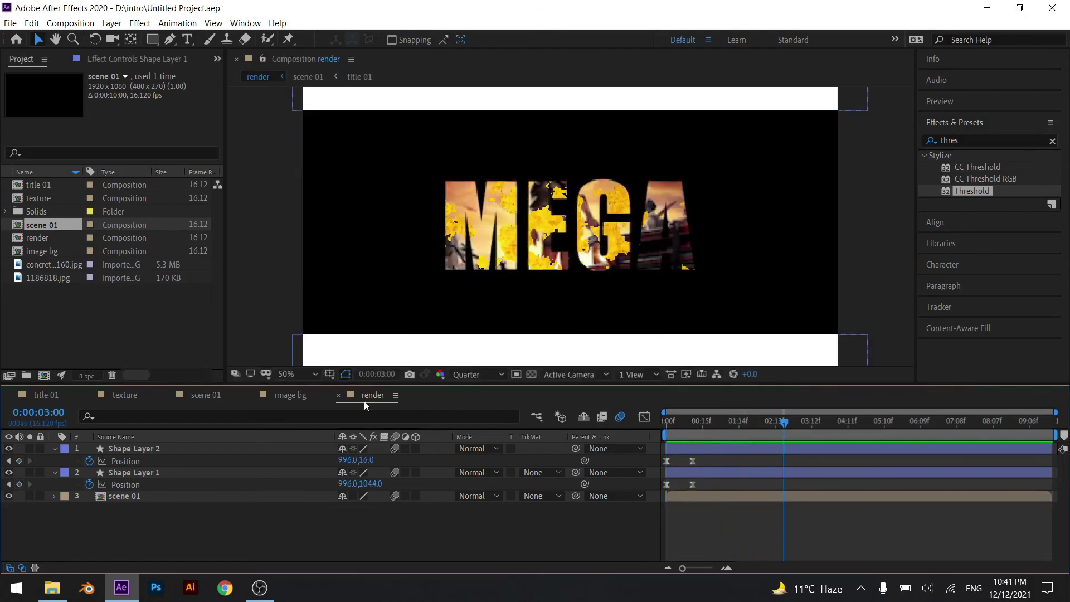
pyautogui.click(201, 397)
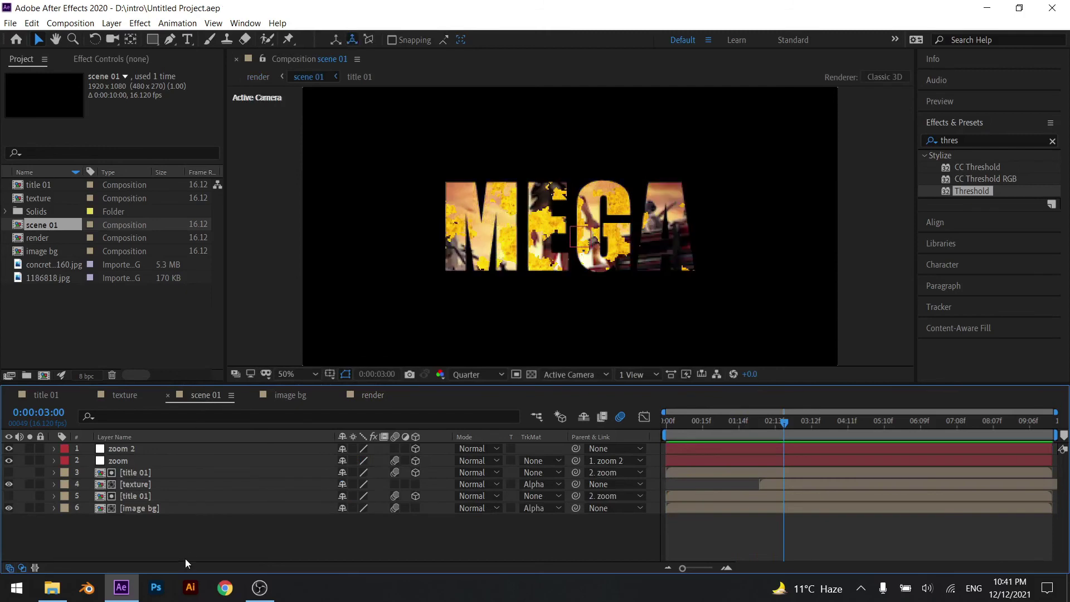
# Create a new black solid and send it to the bottom of the scene 01 layers.
pyautogui.click(166, 474)
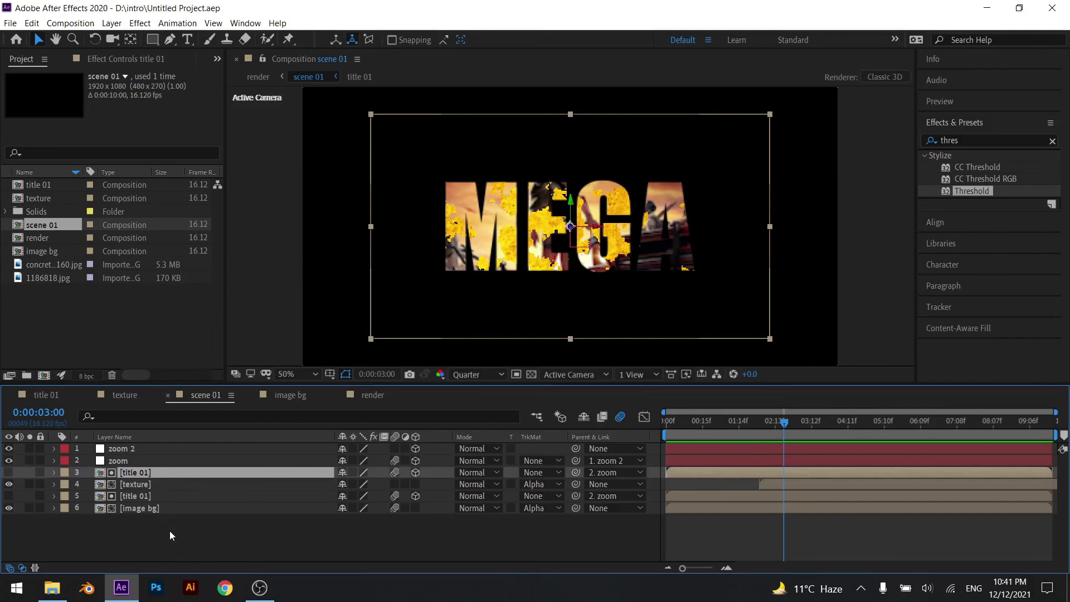
pyautogui.click(976, 145)
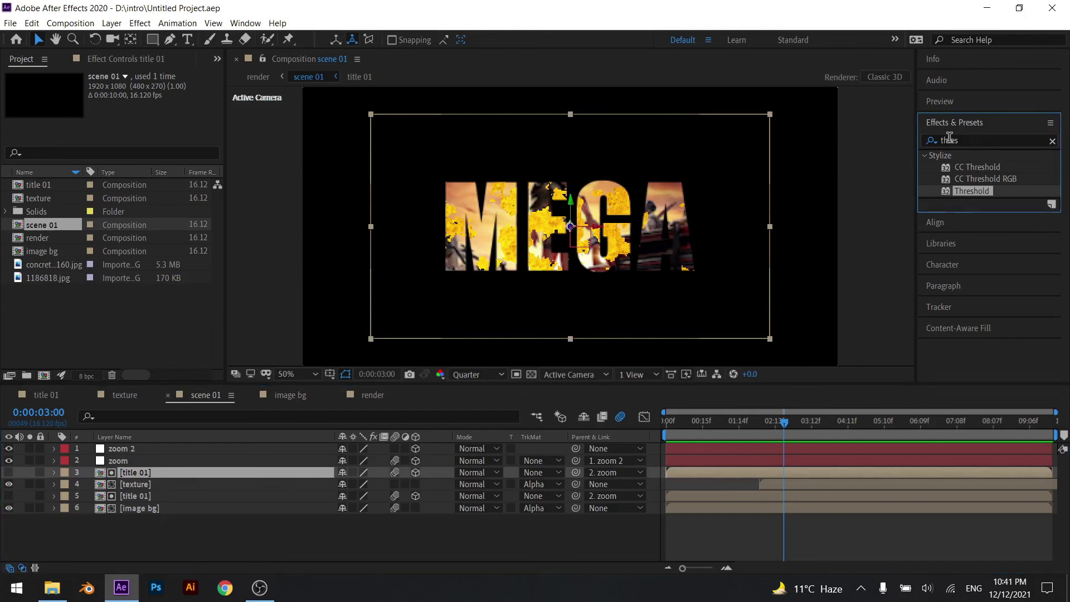
pyautogui.rightClick(166, 521)
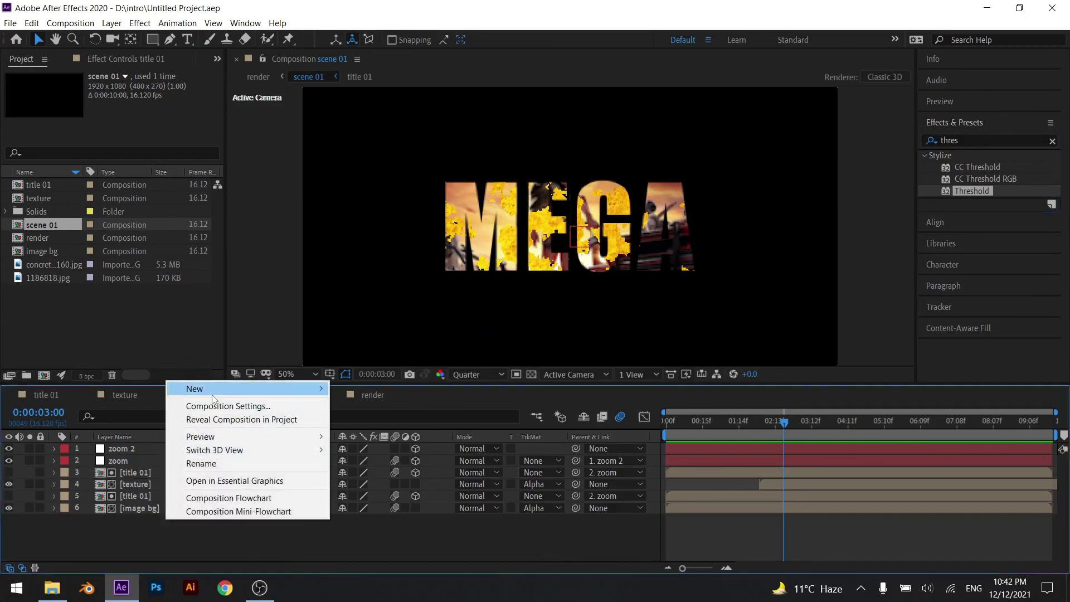
pyautogui.moveTo(240, 389)
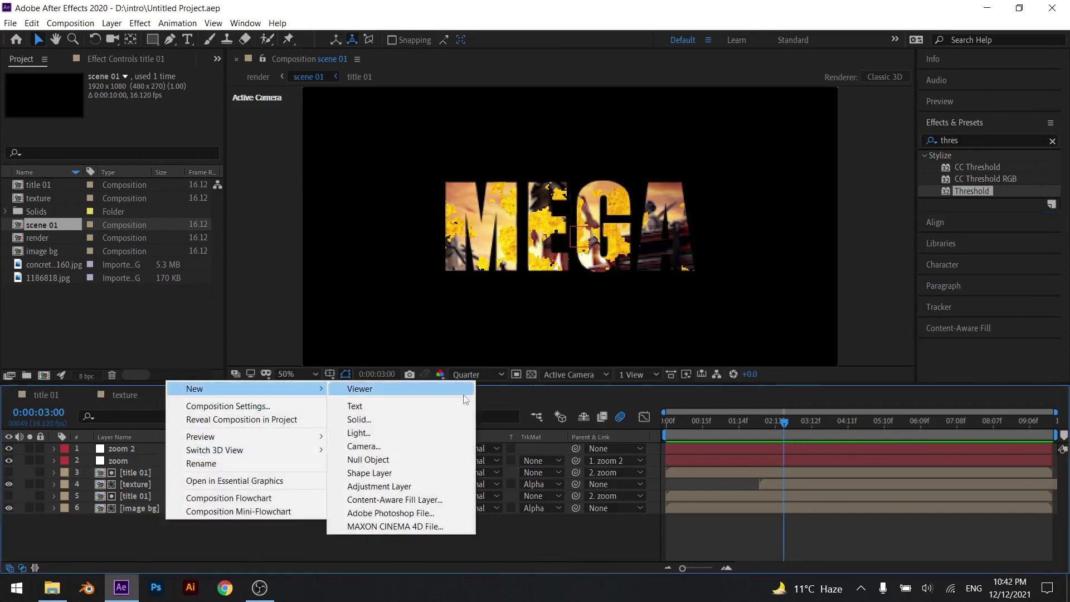
pyautogui.click(419, 420)
pyautogui.click(217, 328)
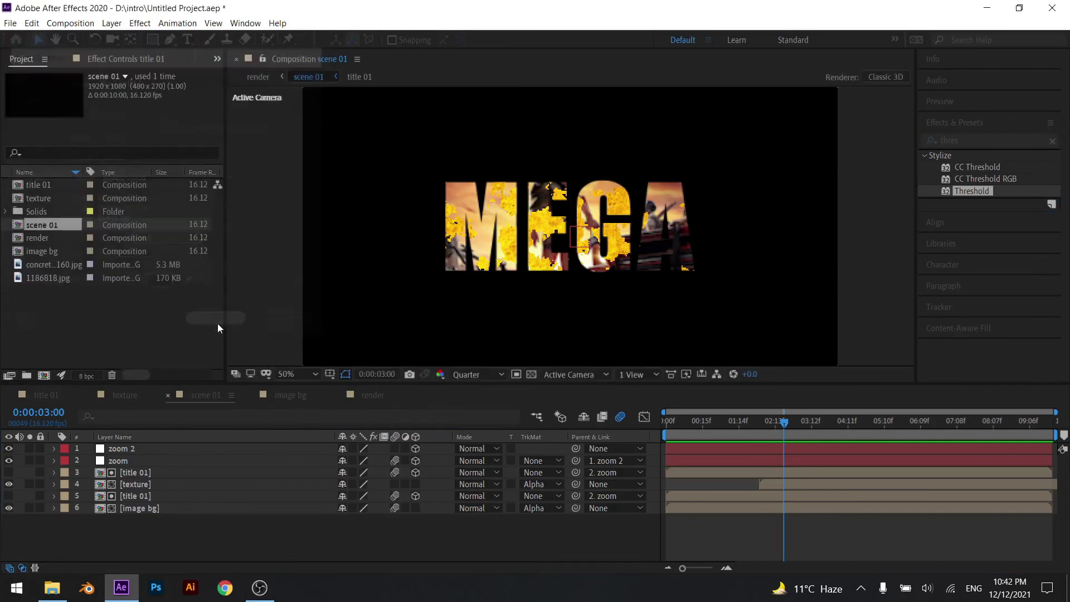
pyautogui.hotkey('ctrl', 'shift', '[')
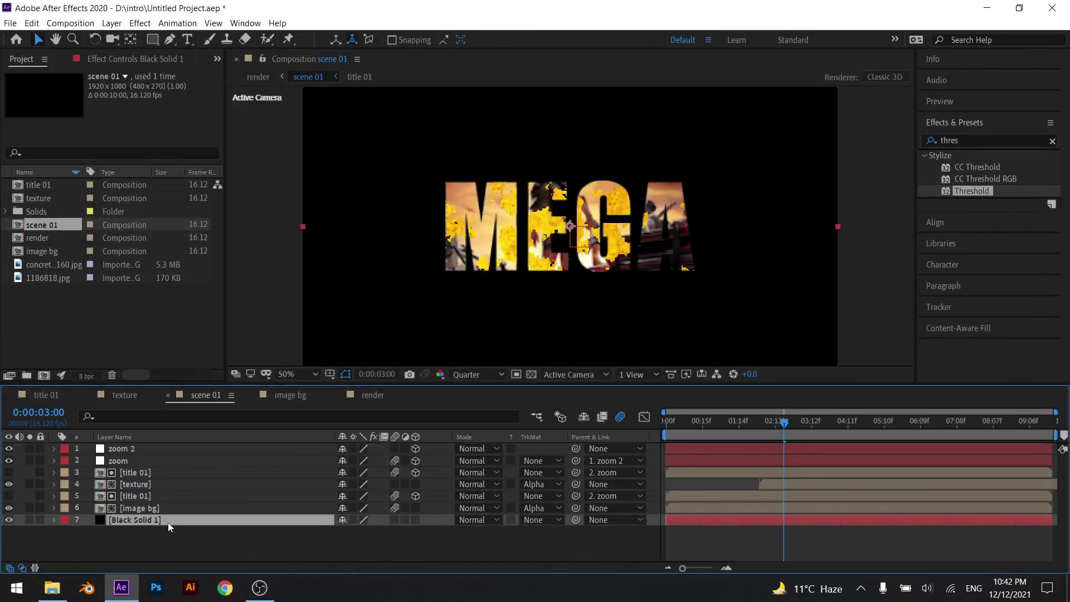
# Rename the solid layer to bg.
pyautogui.rightClick(166, 519)
pyautogui.click(189, 514)
pyautogui.write('bg')
pyautogui.press('Return')
# Apply the Noise effect to the bg layer.
pyautogui.click(1001, 140)
pyautogui.write('noi')
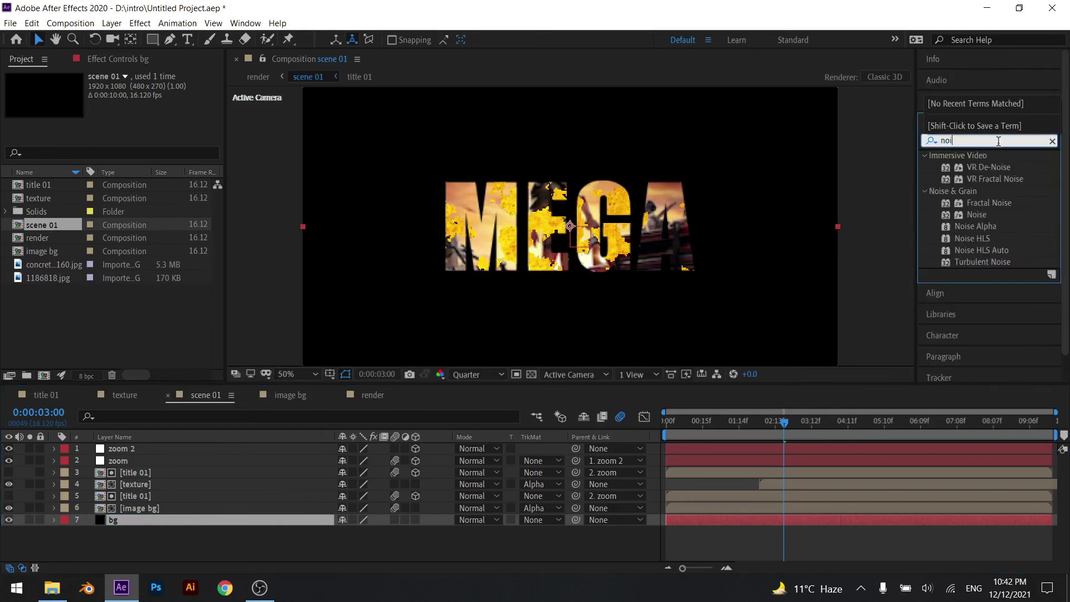
pyautogui.write('sse')
pyautogui.press('Return')
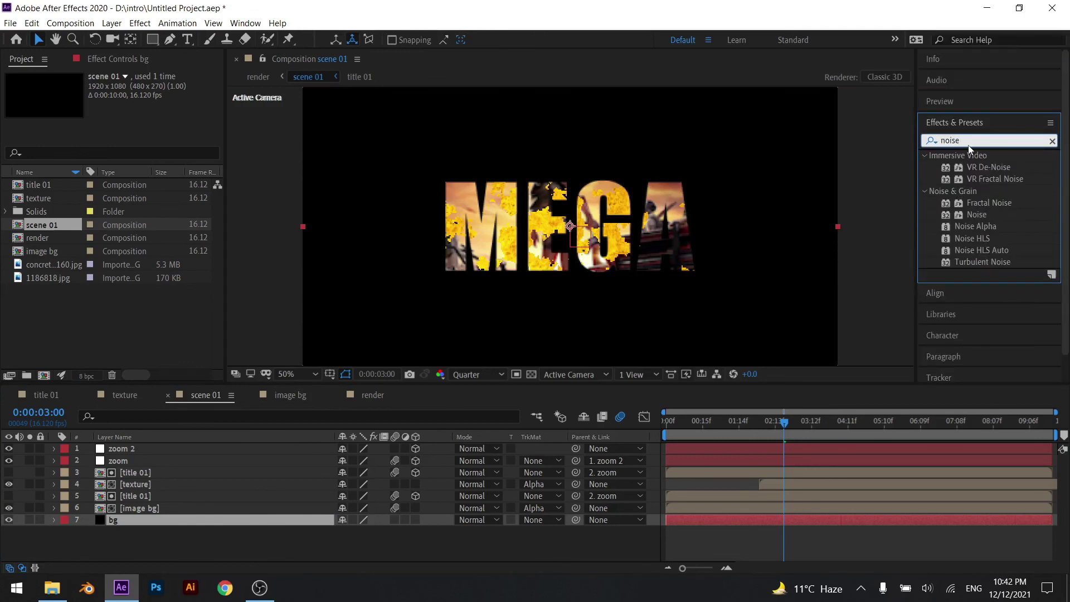
pyautogui.click(970, 146)
pyautogui.press('BackSpace')
pyautogui.press('BackSpace')
pyautogui.press('BackSpace')
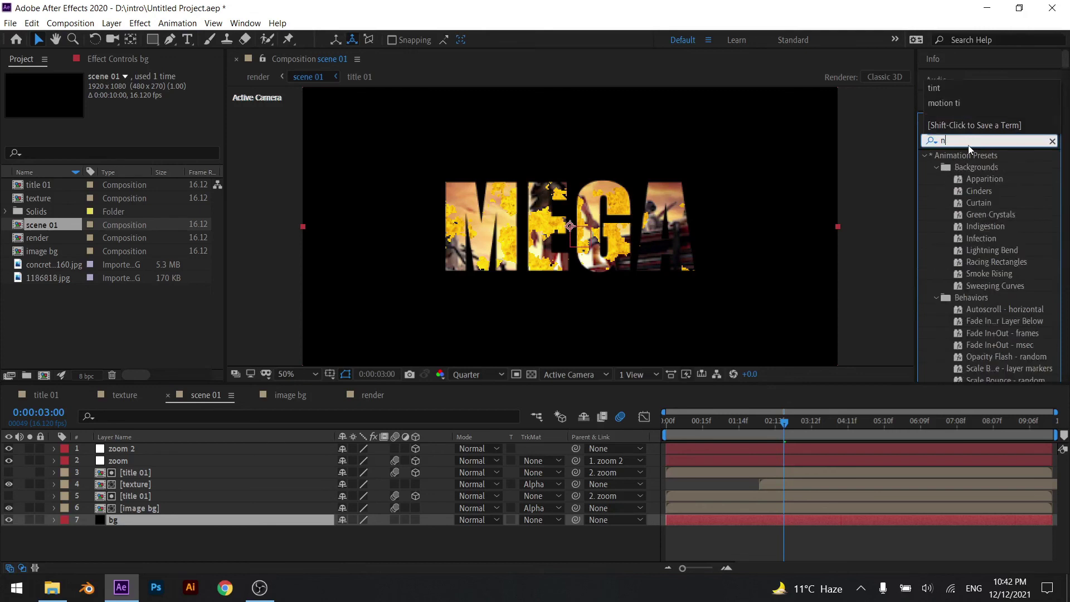
pyautogui.press('BackSpace')
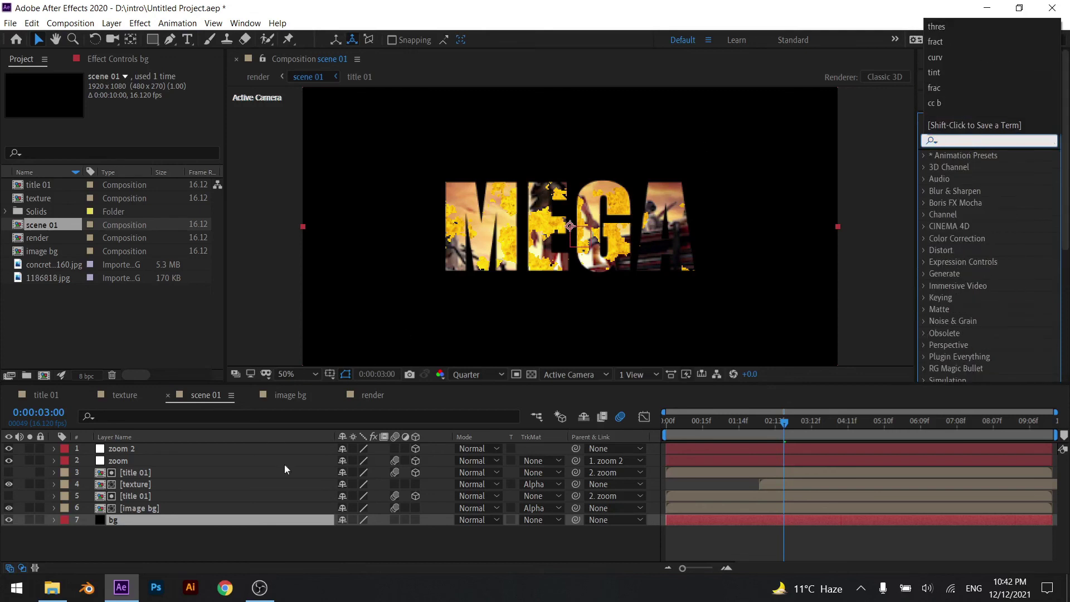
pyautogui.click(272, 517)
pyautogui.hotkey('ctrl', 'space')
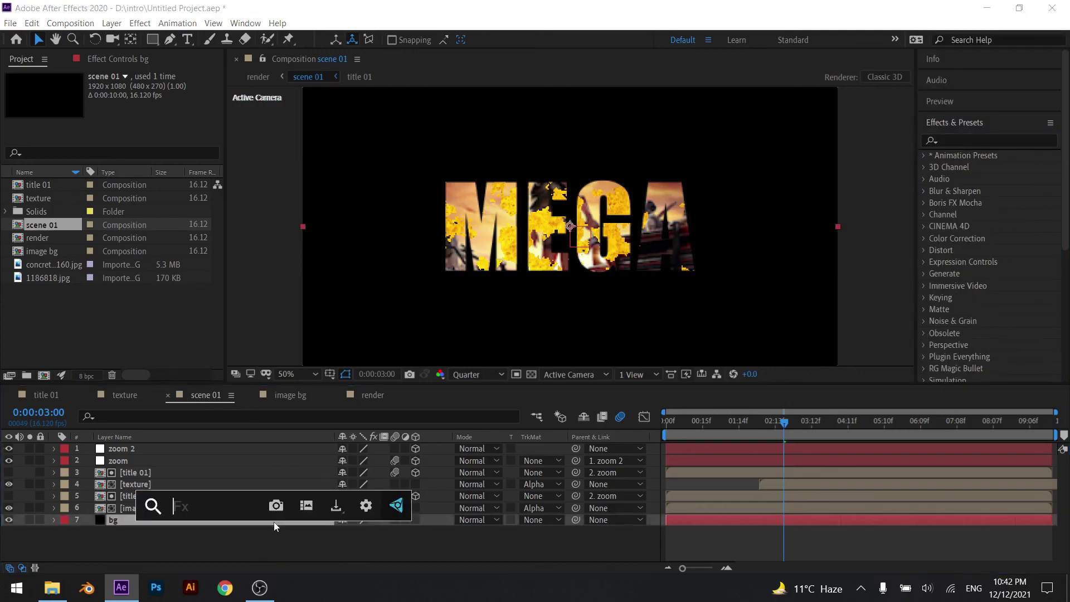
pyautogui.write('noise')
pyautogui.press('Return')
pyautogui.write('5')
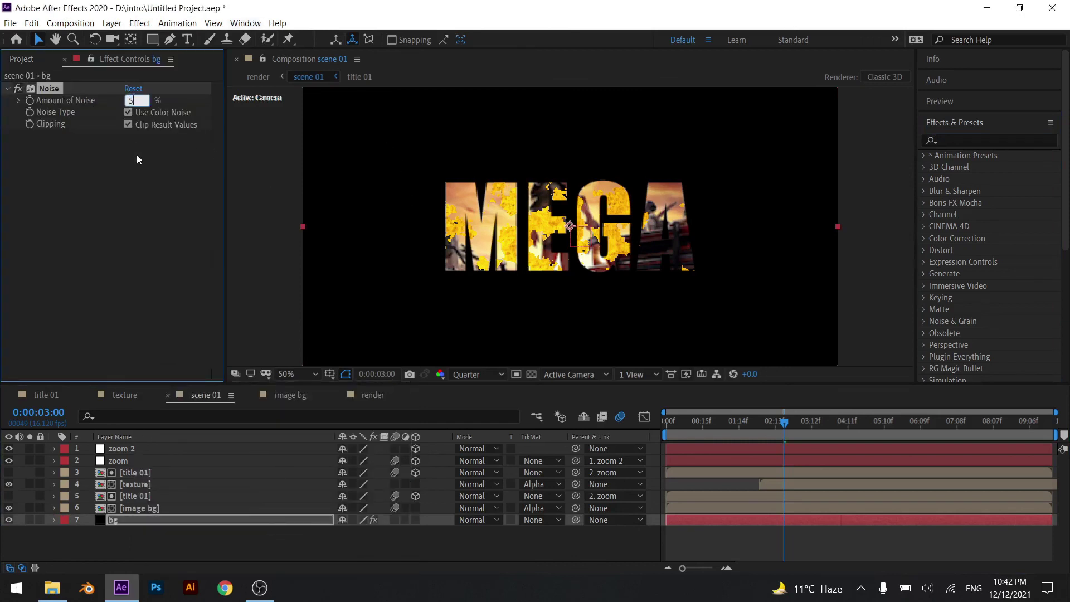
# Set the Noise amount on bg to 6%.
pyautogui.click(129, 178)
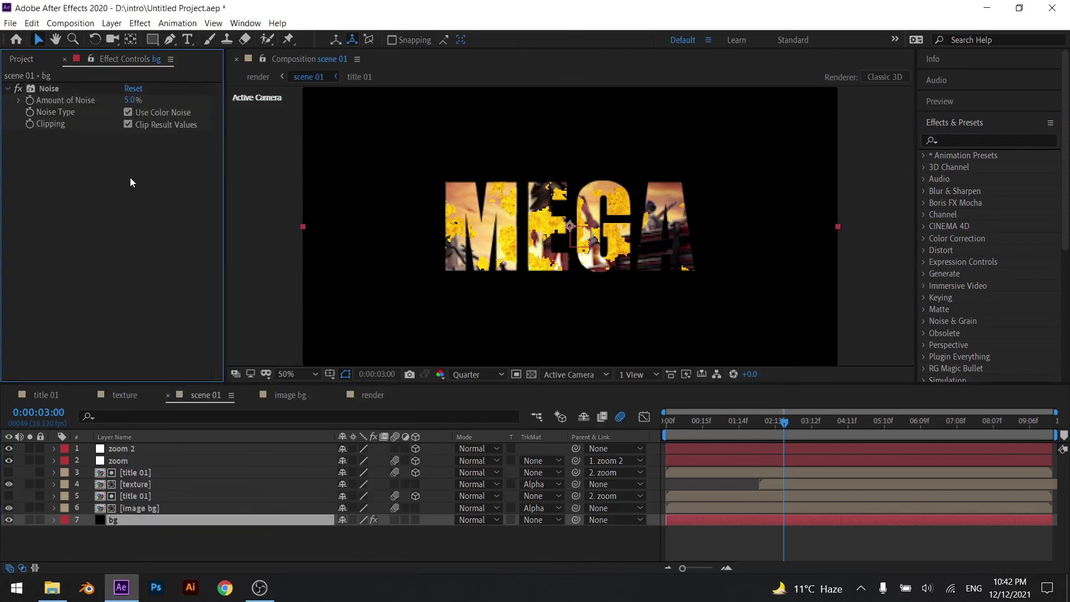
pyautogui.moveTo(136, 101)
pyautogui.mouseDown()
pyautogui.moveTo(151, 100)
pyautogui.moveTo(141, 101)
pyautogui.mouseUp()
pyautogui.click(131, 101)
pyautogui.write('6')
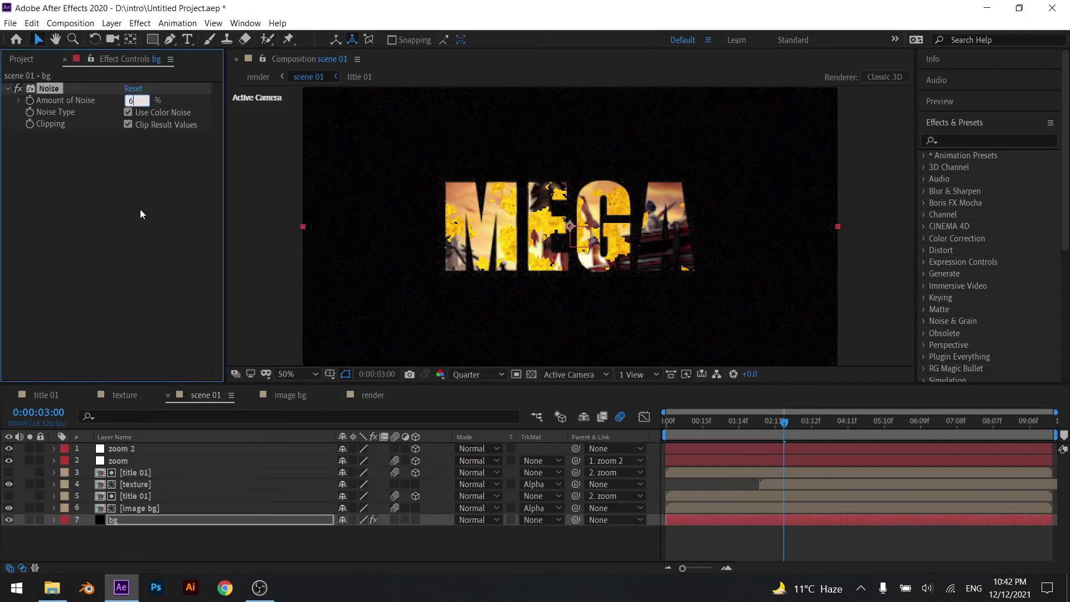
pyautogui.click(139, 209)
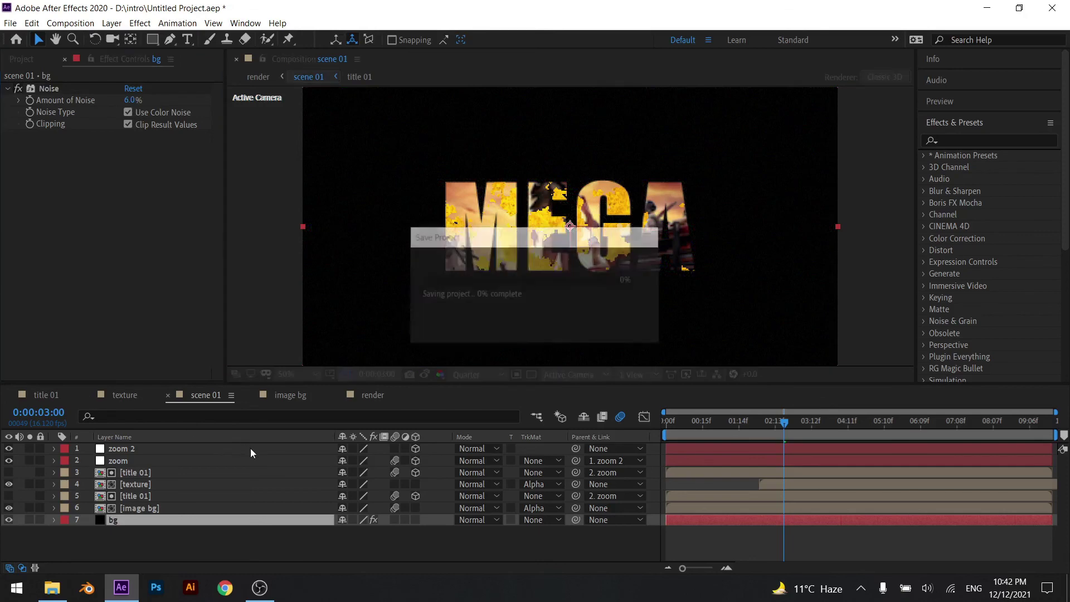
pyautogui.click(265, 541)
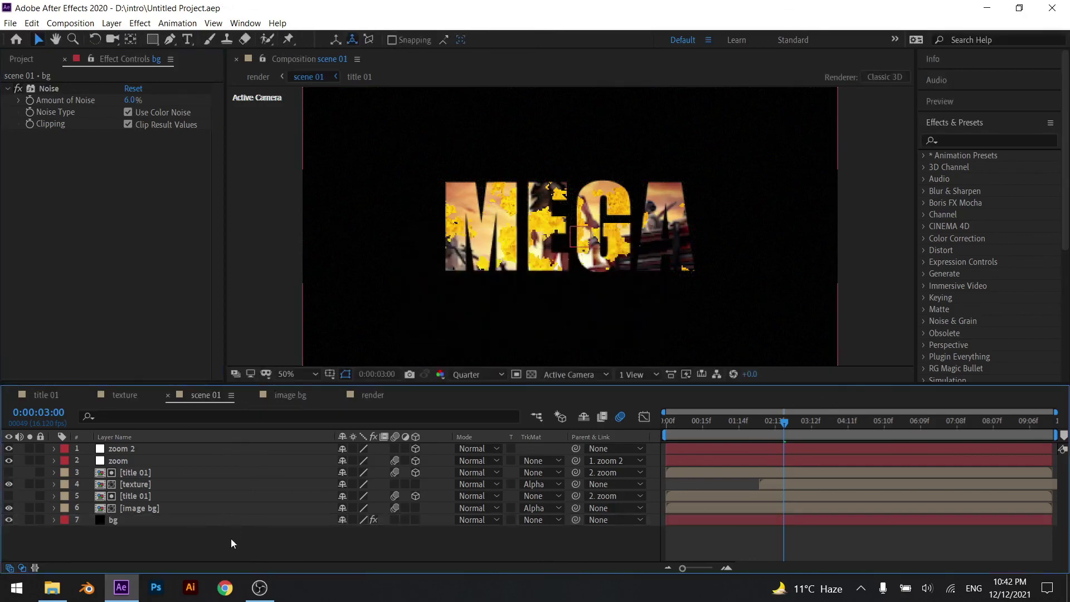
# Open the render comp and play the MEGA intro with its white bars from frame 0.
pyautogui.click(363, 397)
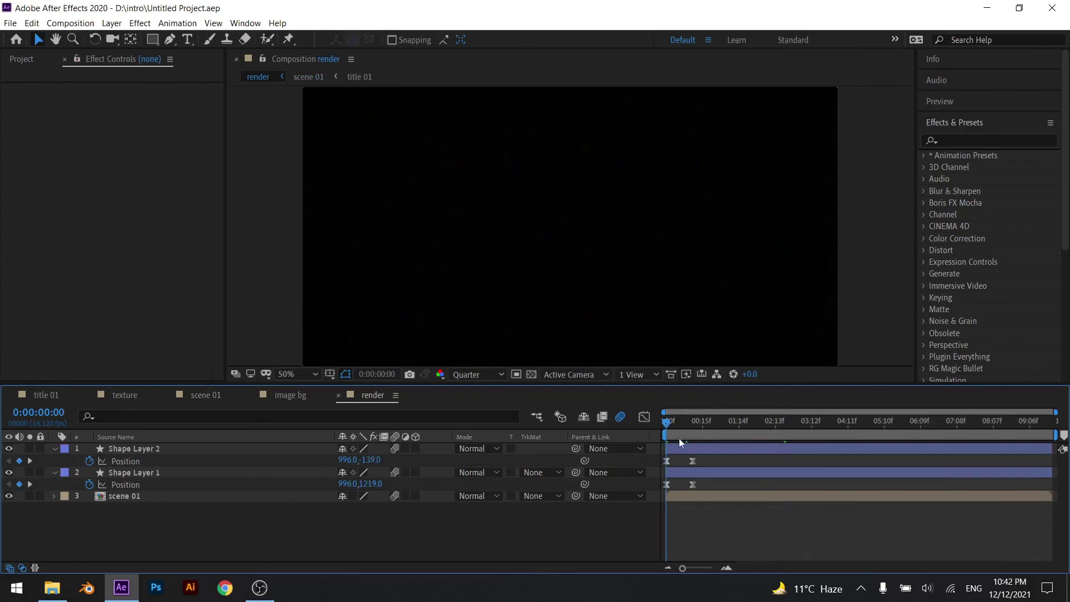
pyautogui.press('space')
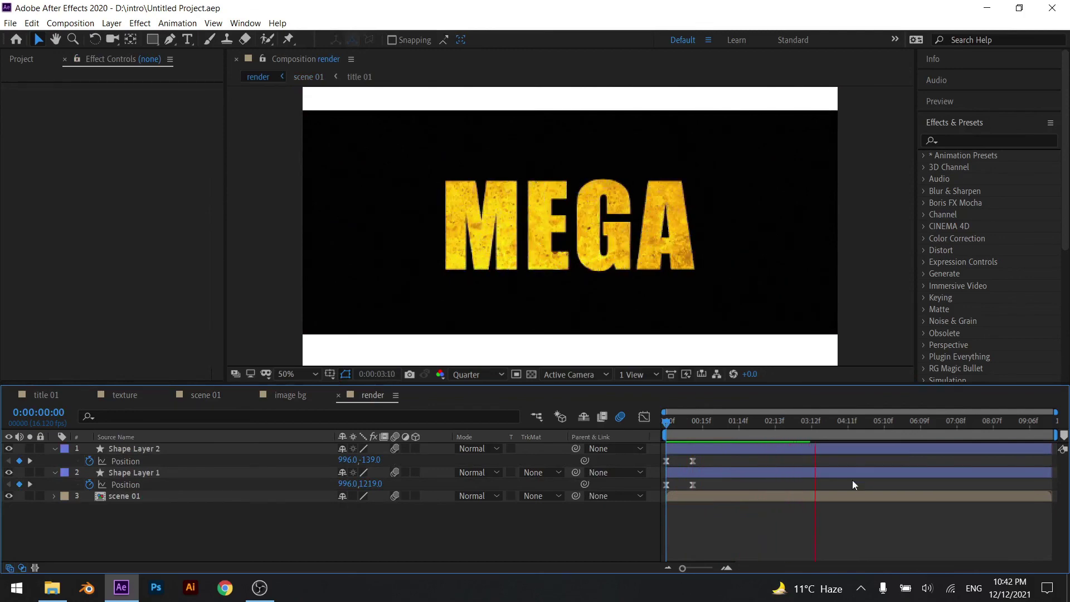
pyautogui.press('space')
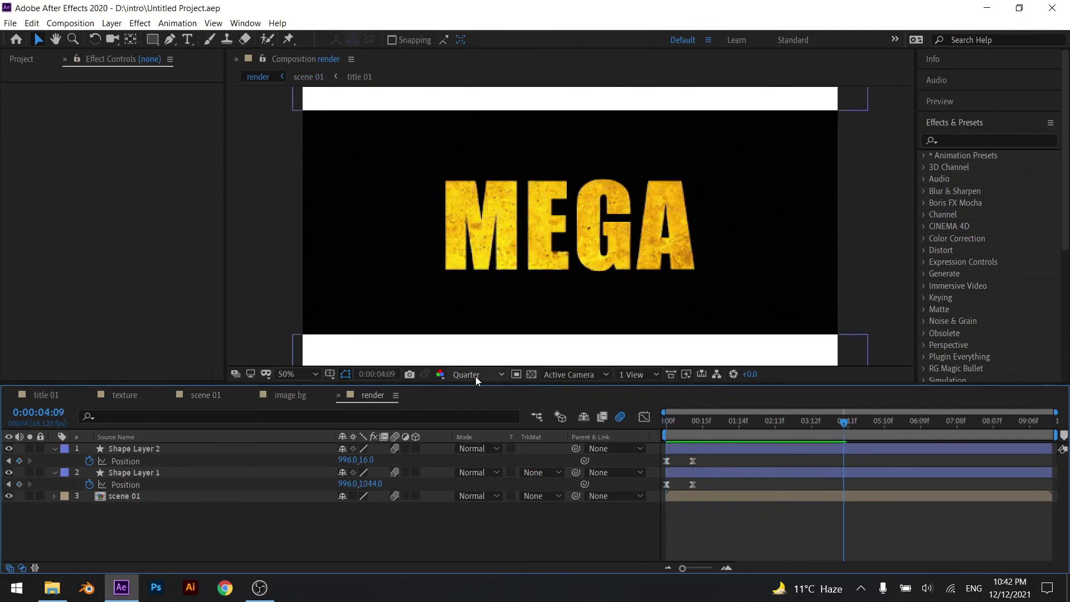
pyautogui.moveTo(700, 425); pyautogui.dragTo(659, 429)
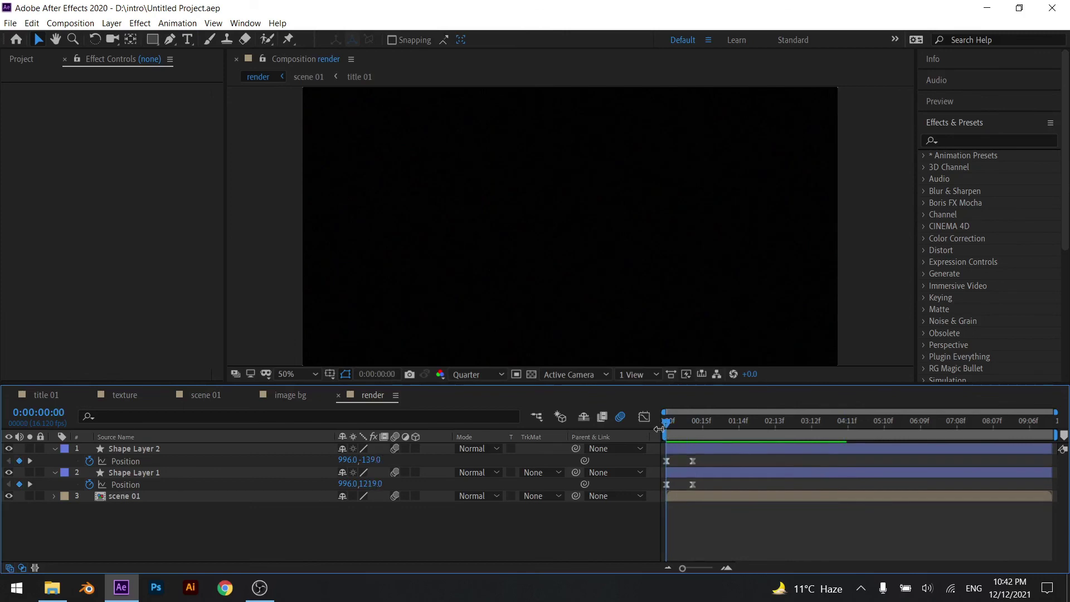
pyautogui.press('space')
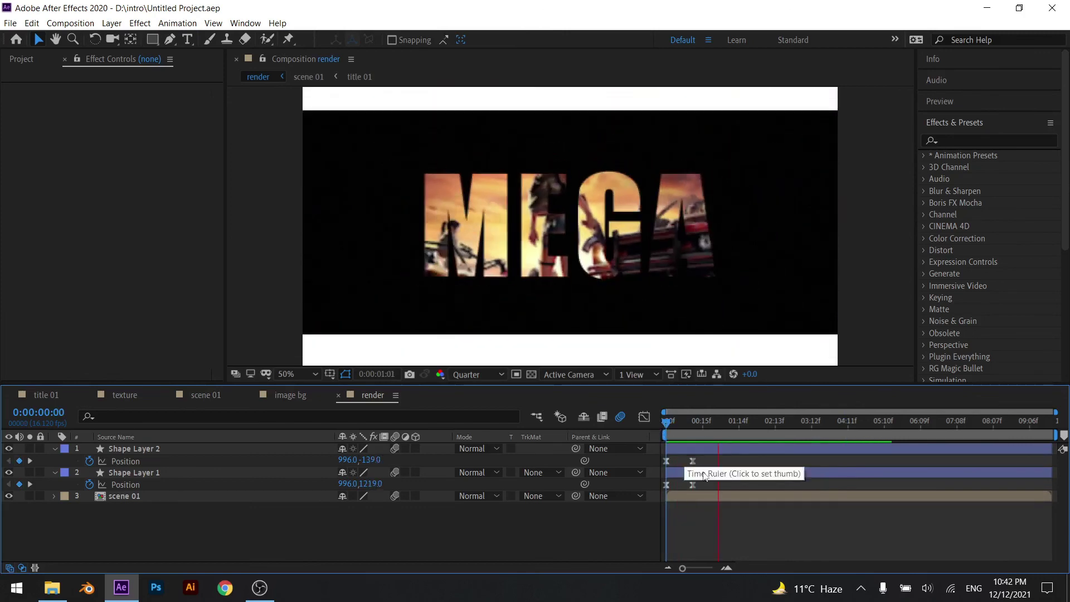